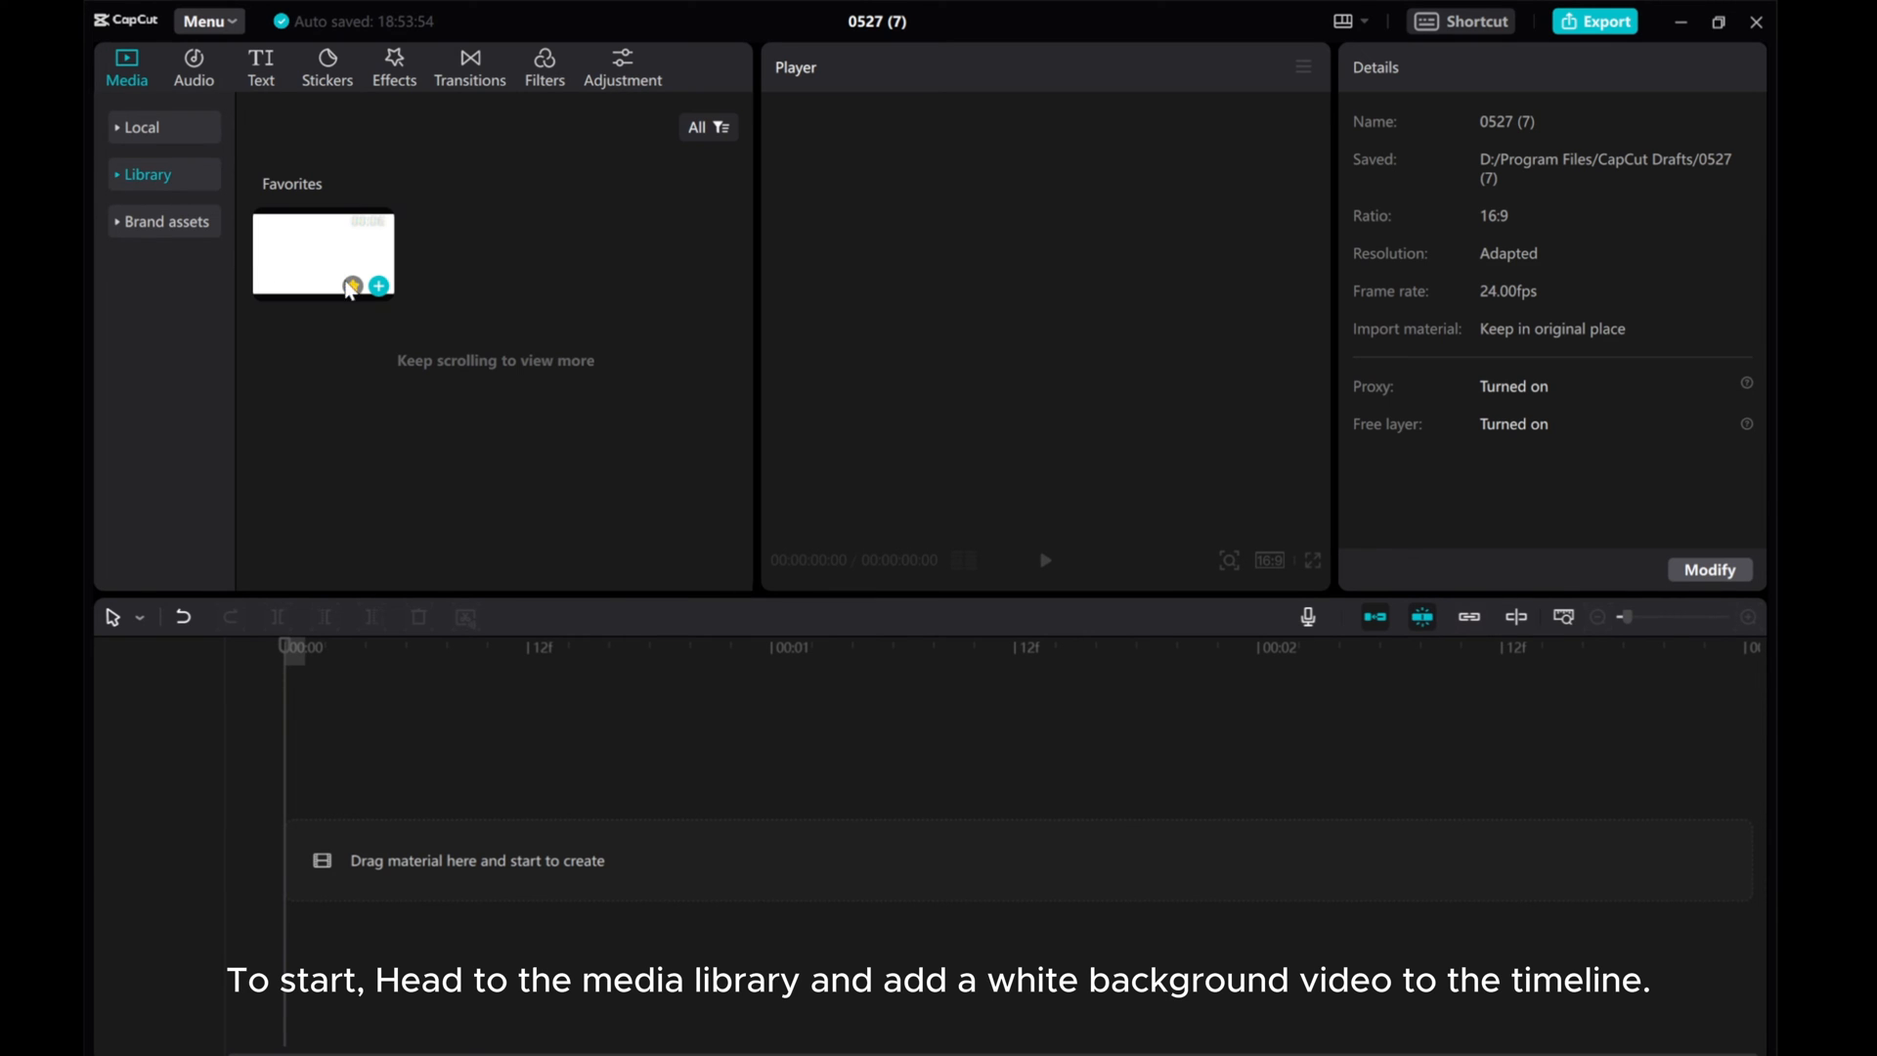
# - Freeze the white clip into a still, delete the original, and stretch the still to about 8 seconds
pyautogui.click(378, 286)
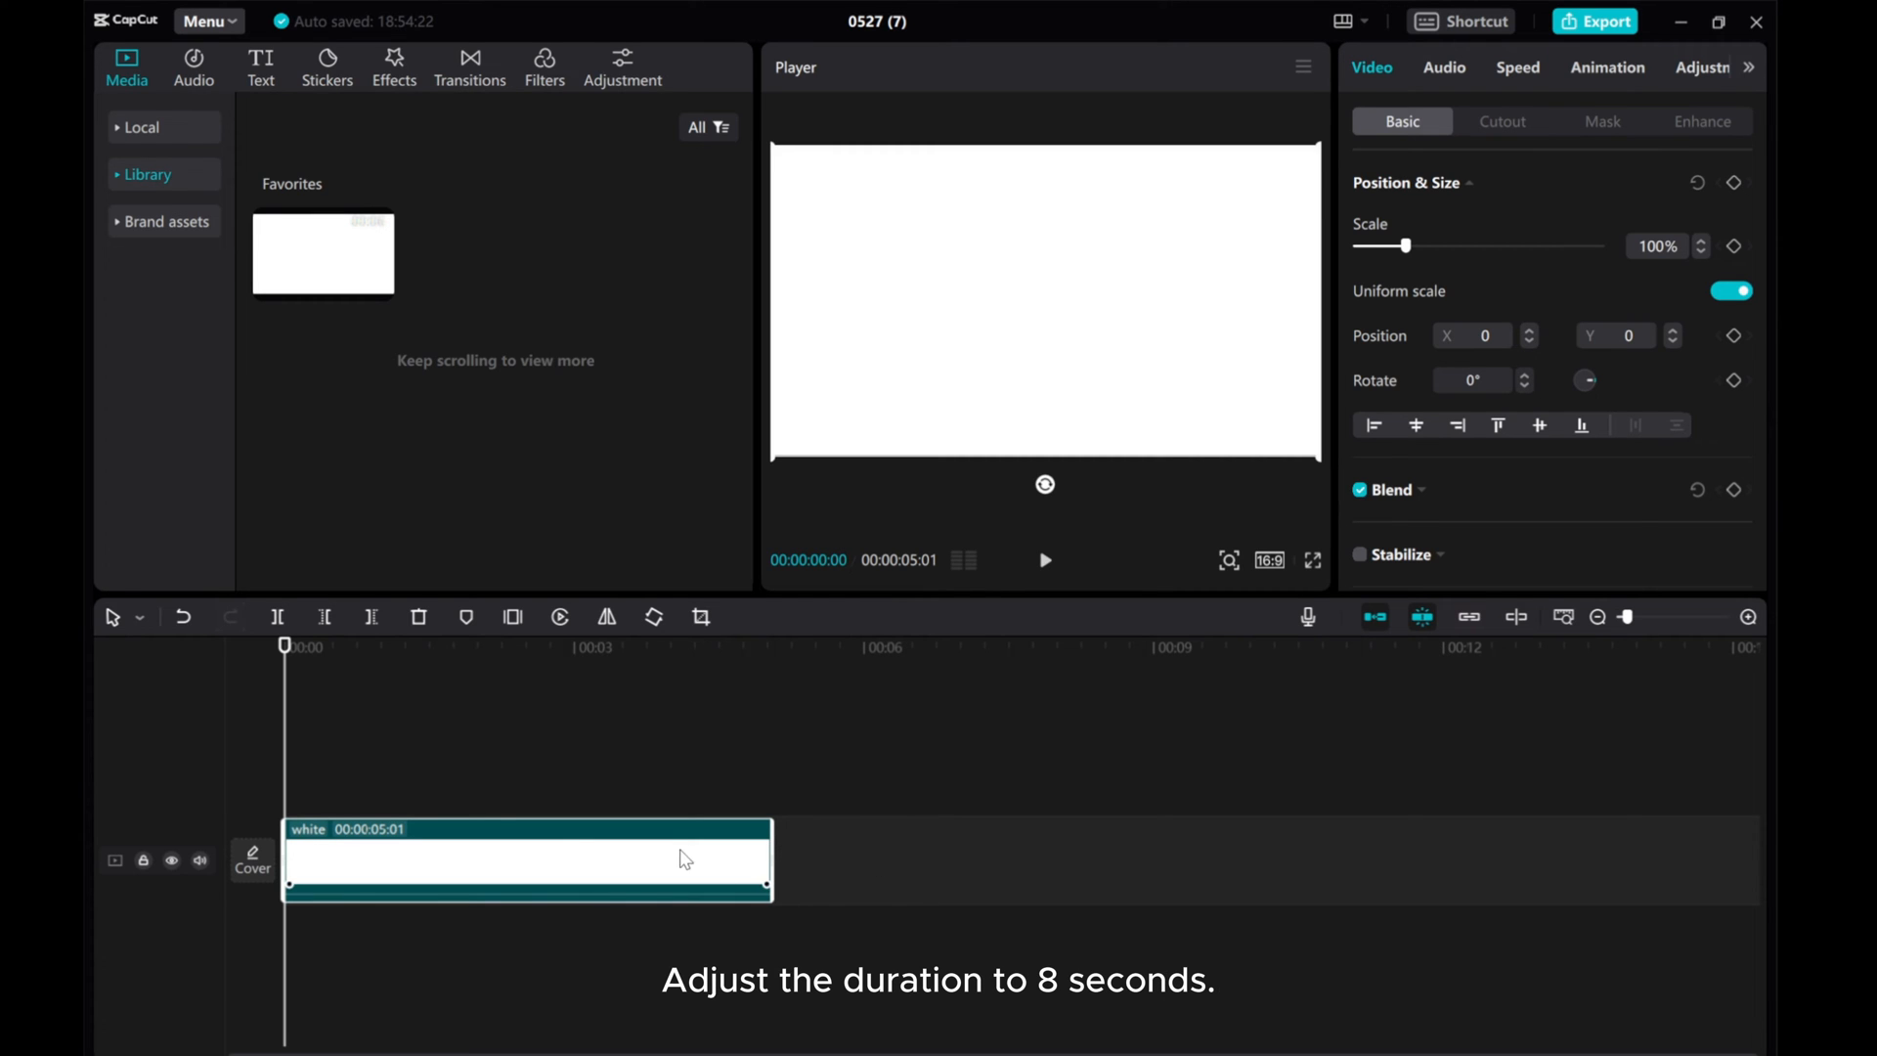
pyautogui.click(517, 624)
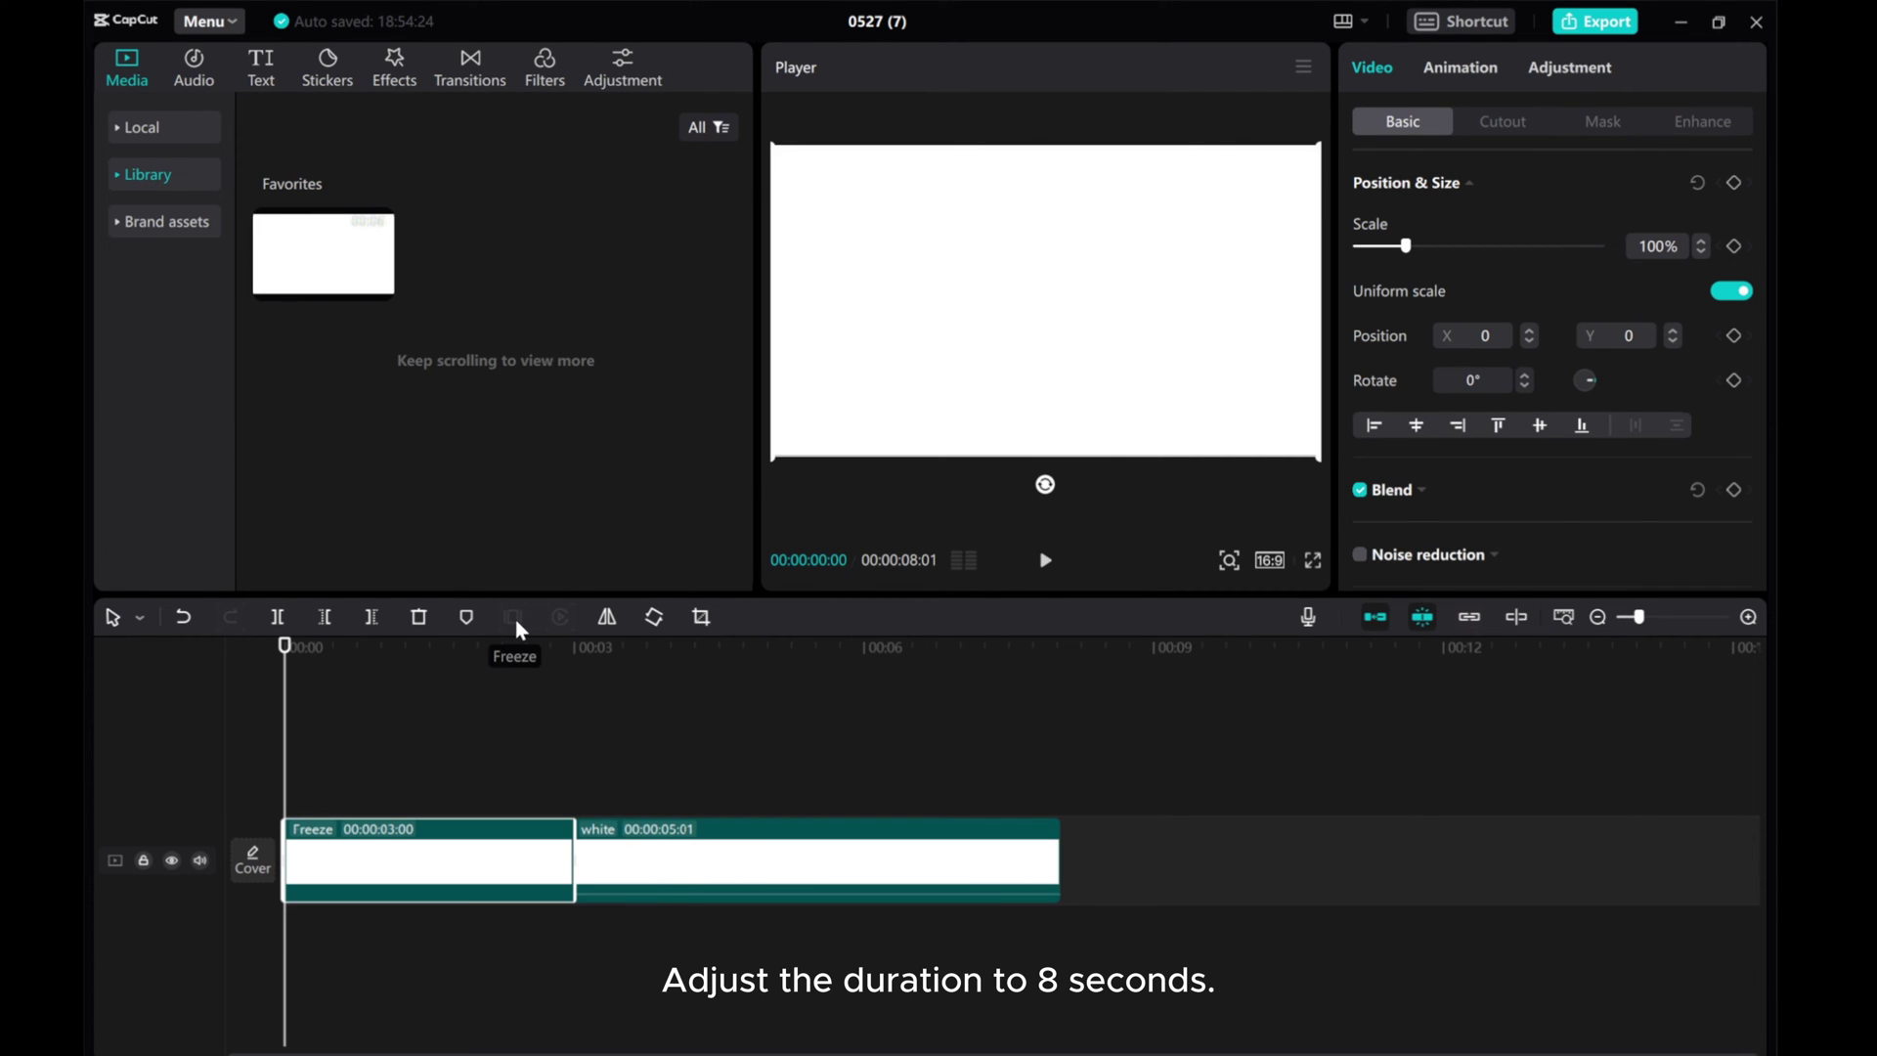
pyautogui.click(667, 879)
pyautogui.press('Delete')
pyautogui.moveTo(571, 865); pyautogui.dragTo(1065, 875)
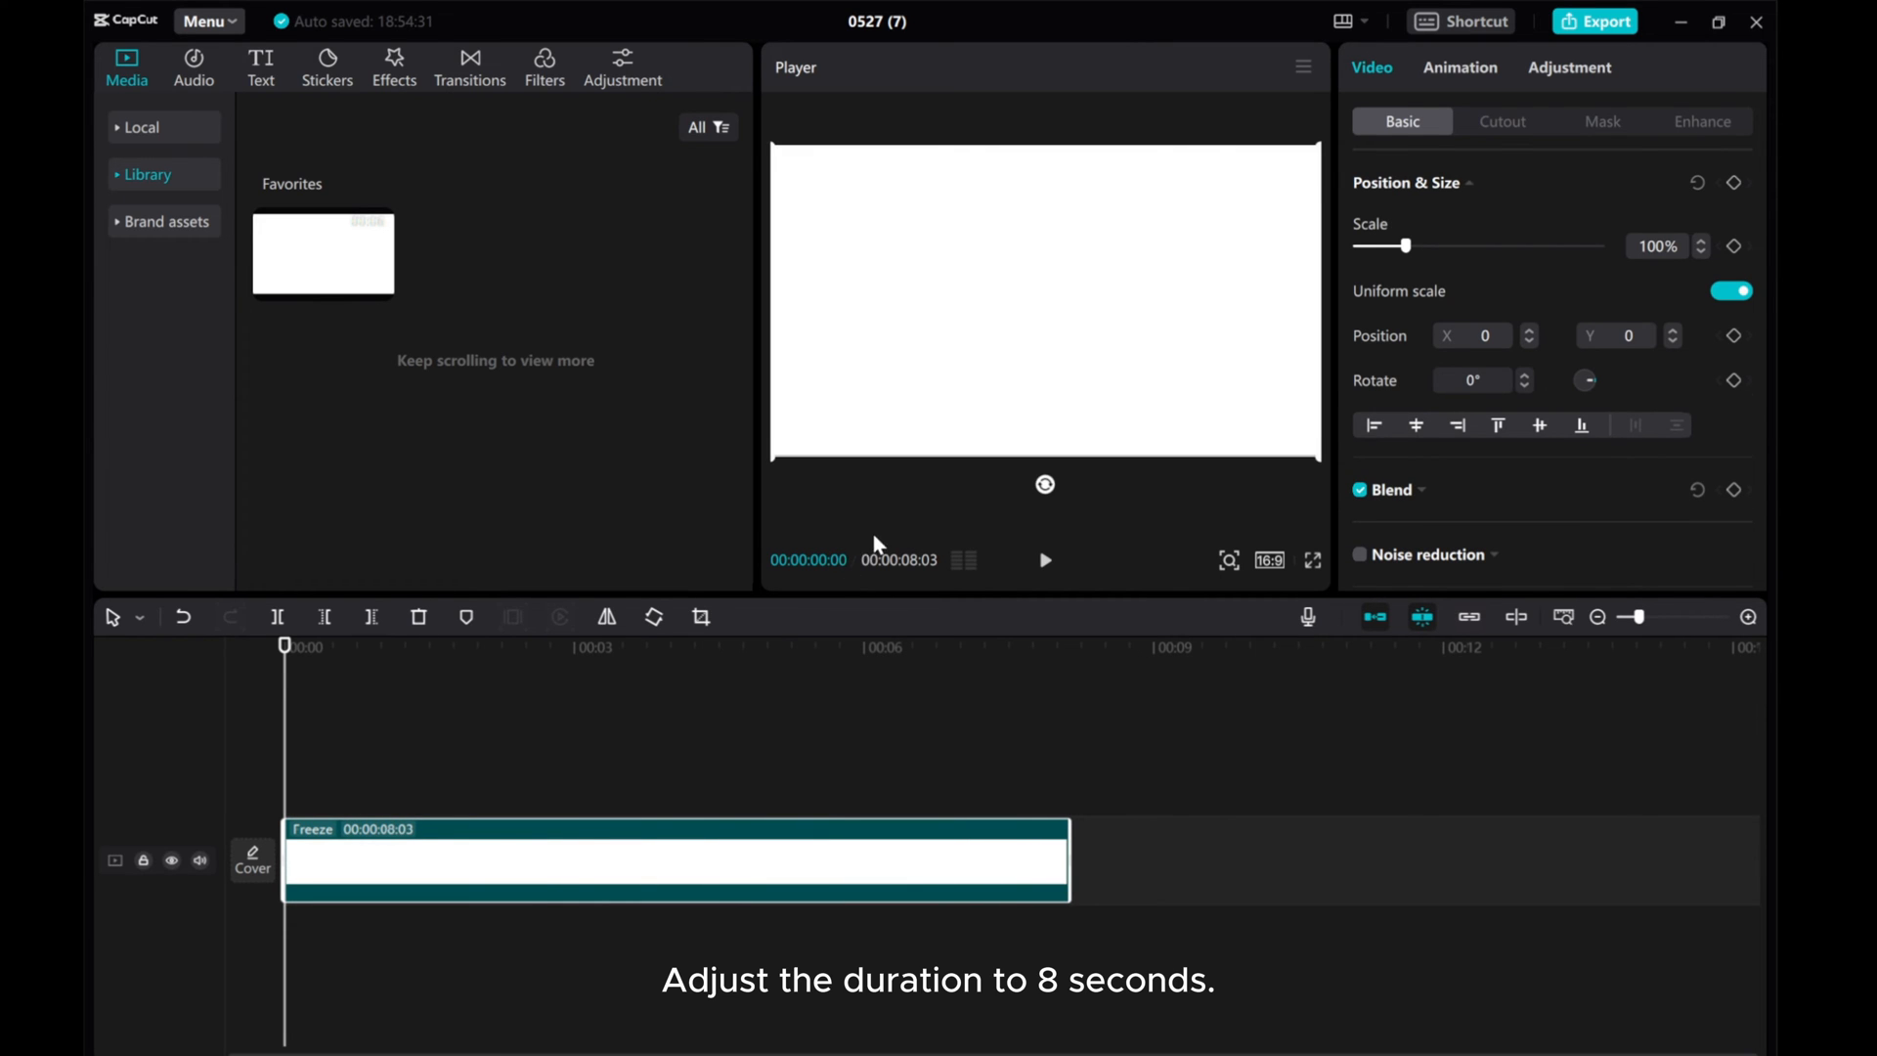
# - Place Green.png on a track above the white still and enlarge it to 118% to fill the frame
pyautogui.click(140, 126)
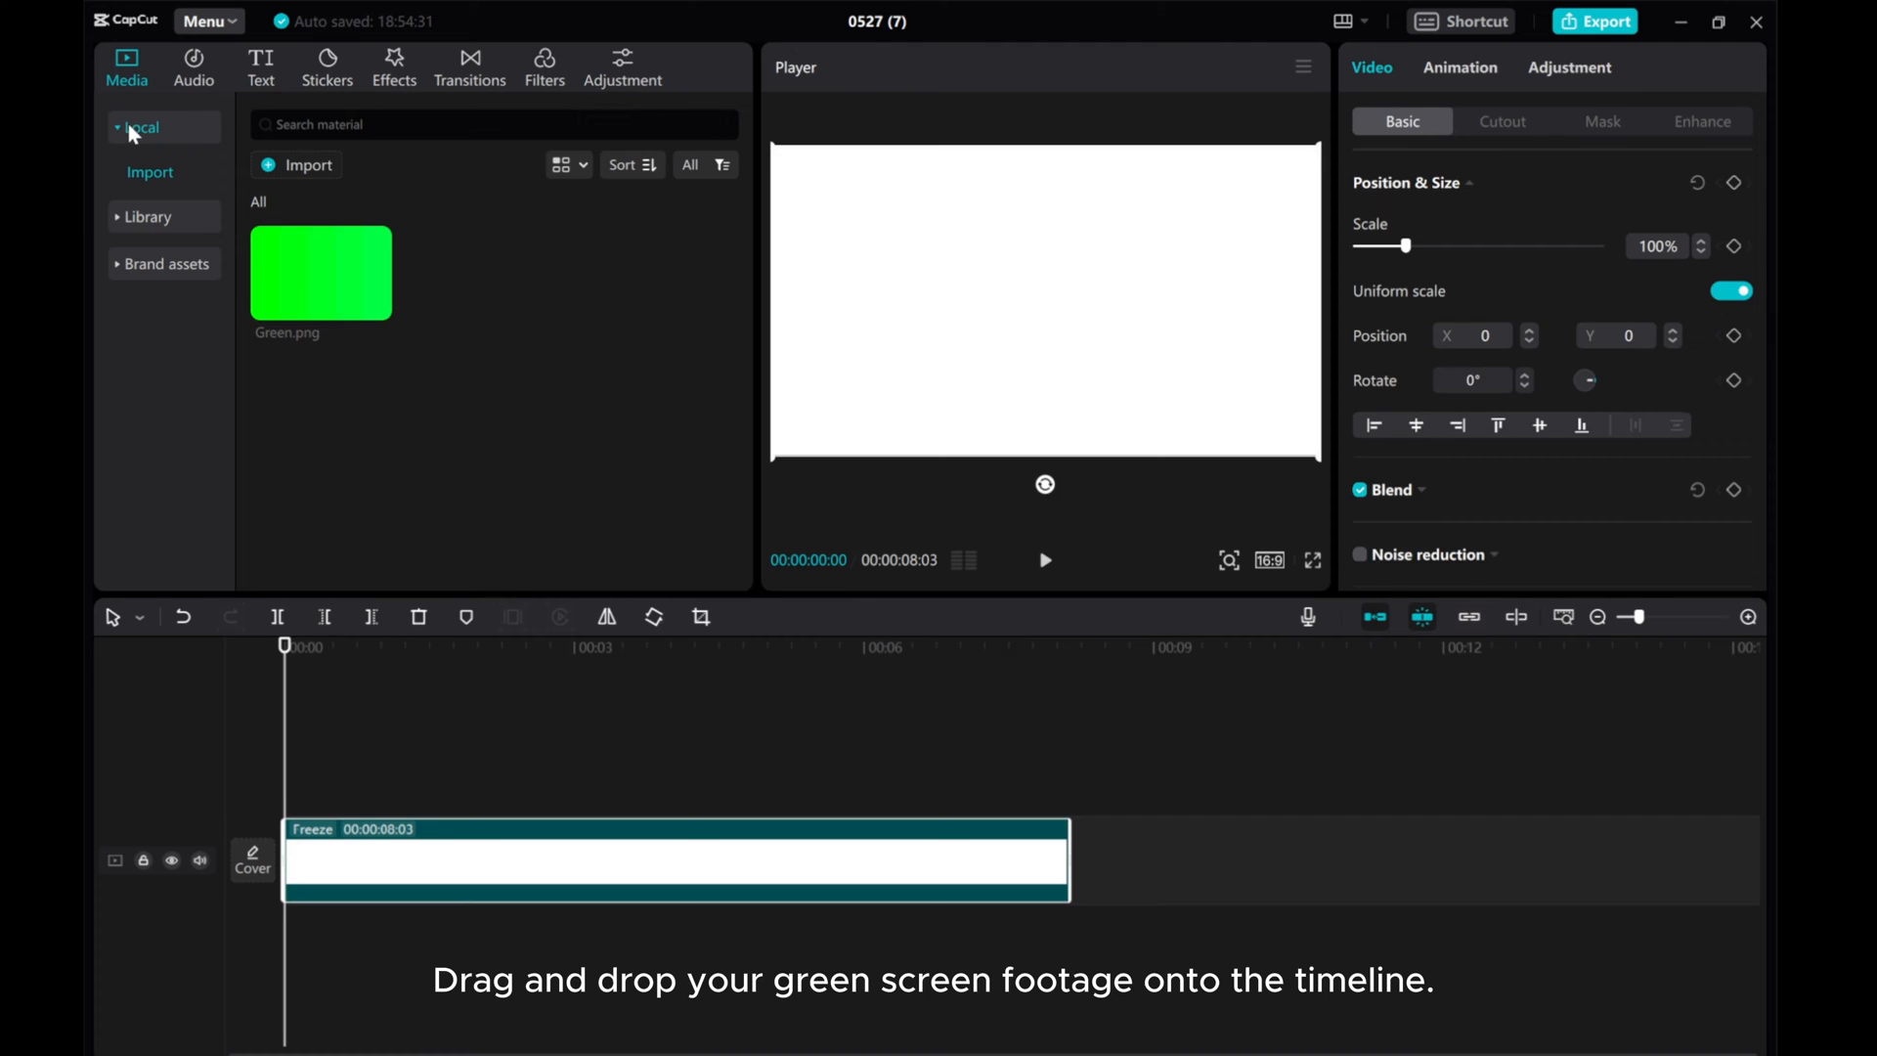
pyautogui.moveTo(319, 272)
pyautogui.mouseDown()
pyautogui.moveTo(281, 785)
pyautogui.moveTo(1069, 787)
pyautogui.mouseUp()
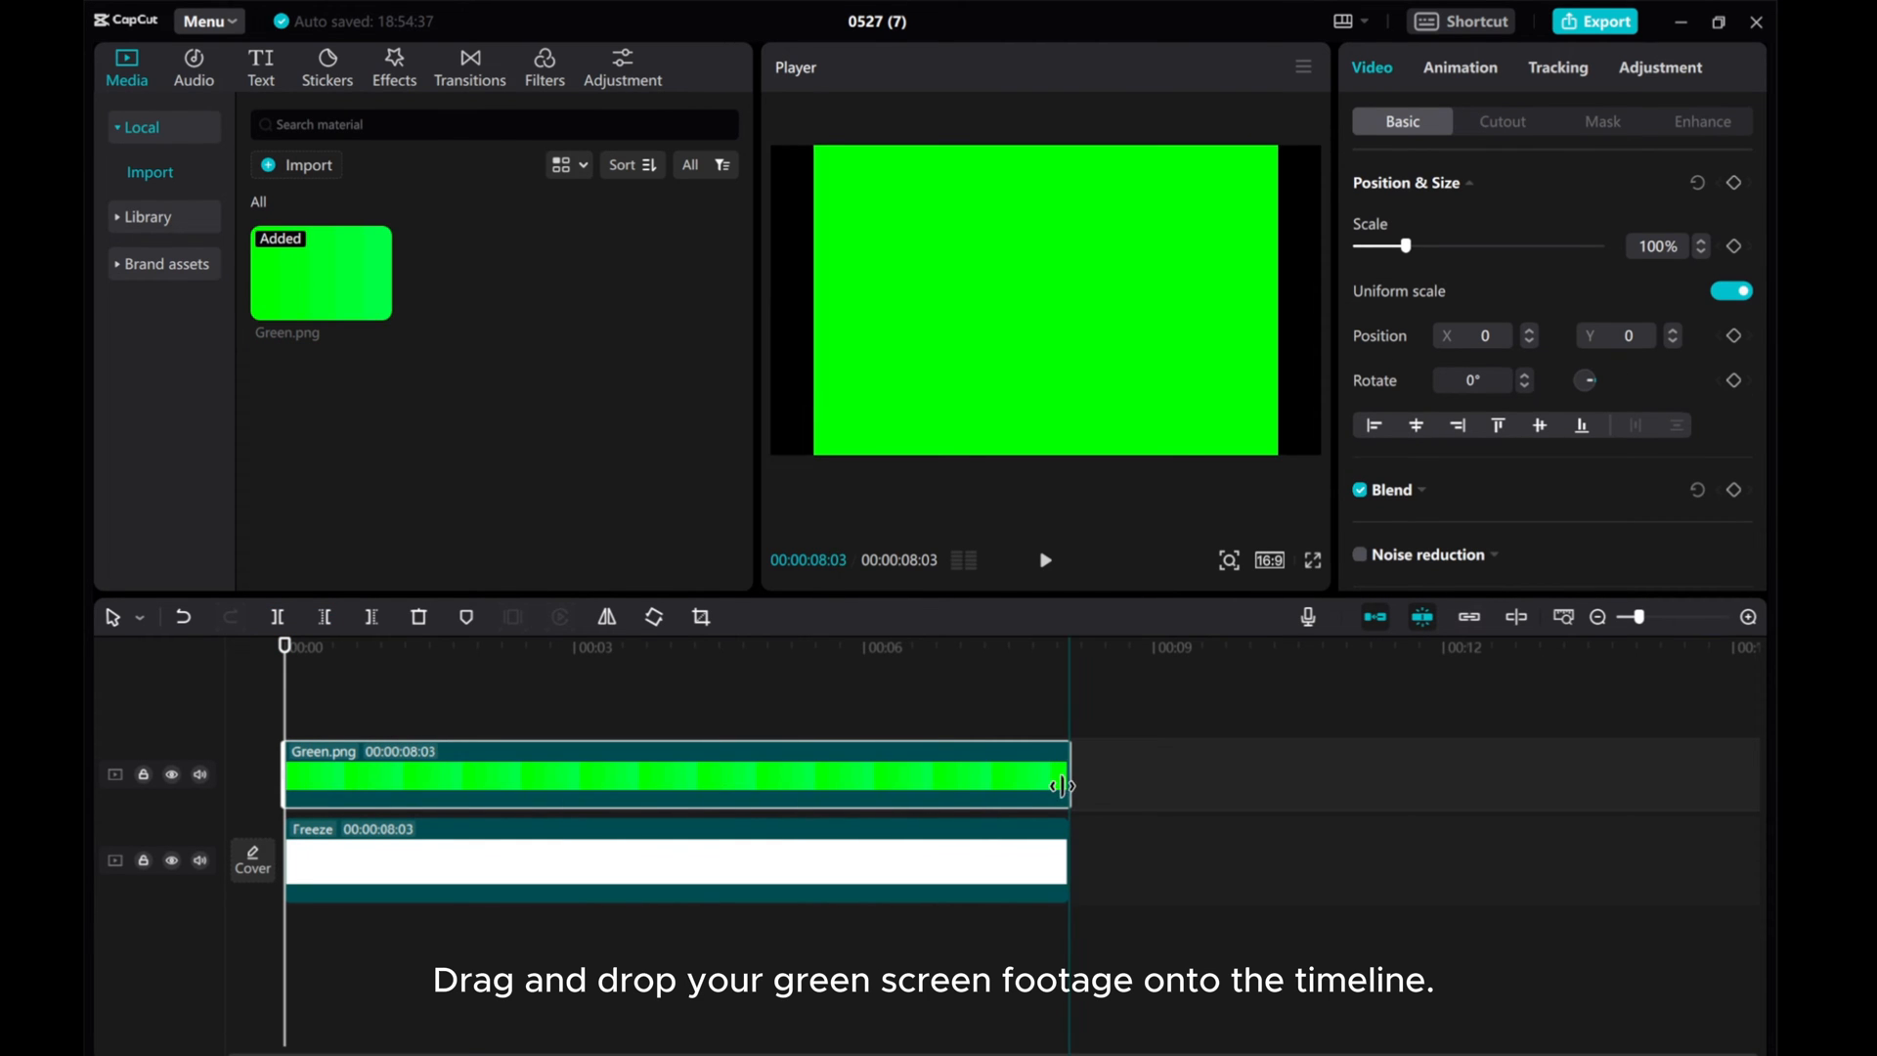
pyautogui.click(944, 793)
pyautogui.moveTo(809, 459); pyautogui.dragTo(740, 462)
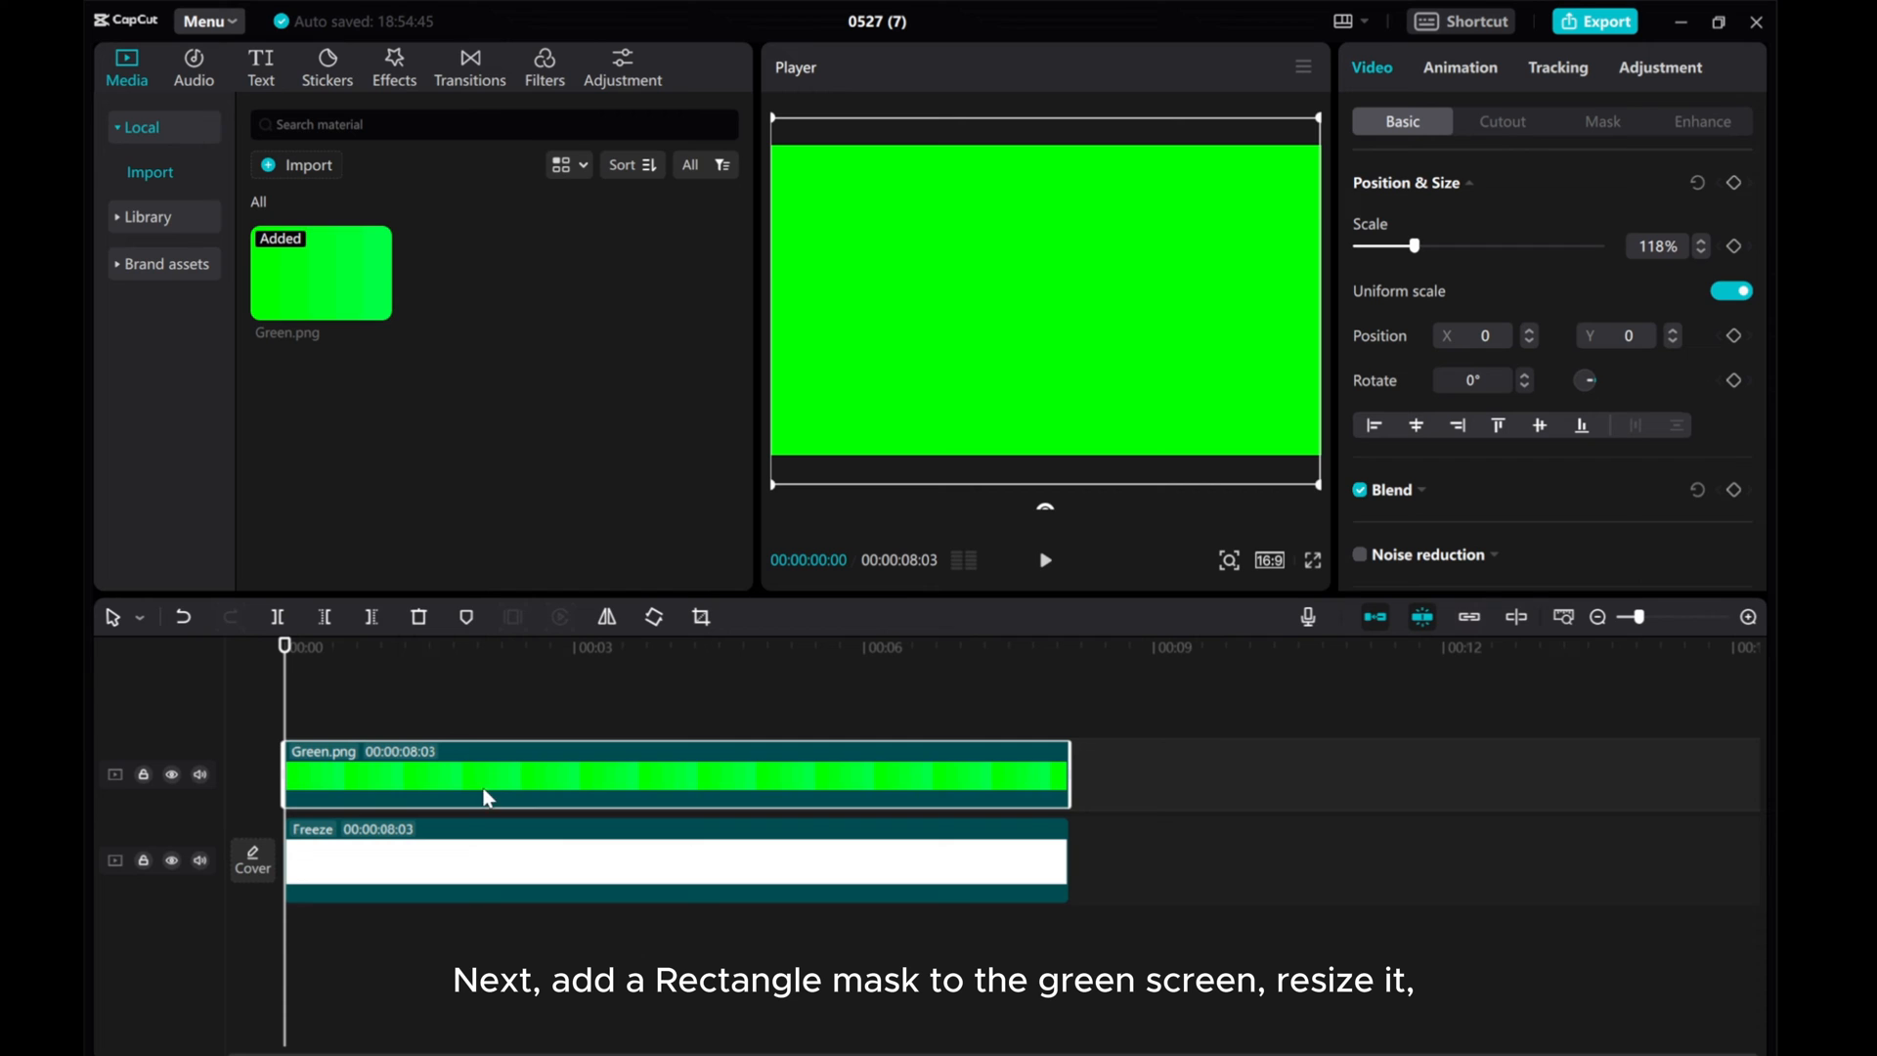
# - Apply a Rectangle mask to the green clip, shape it into a short wide bar, and move it near the top
pyautogui.click(1602, 122)
pyautogui.click(1389, 368)
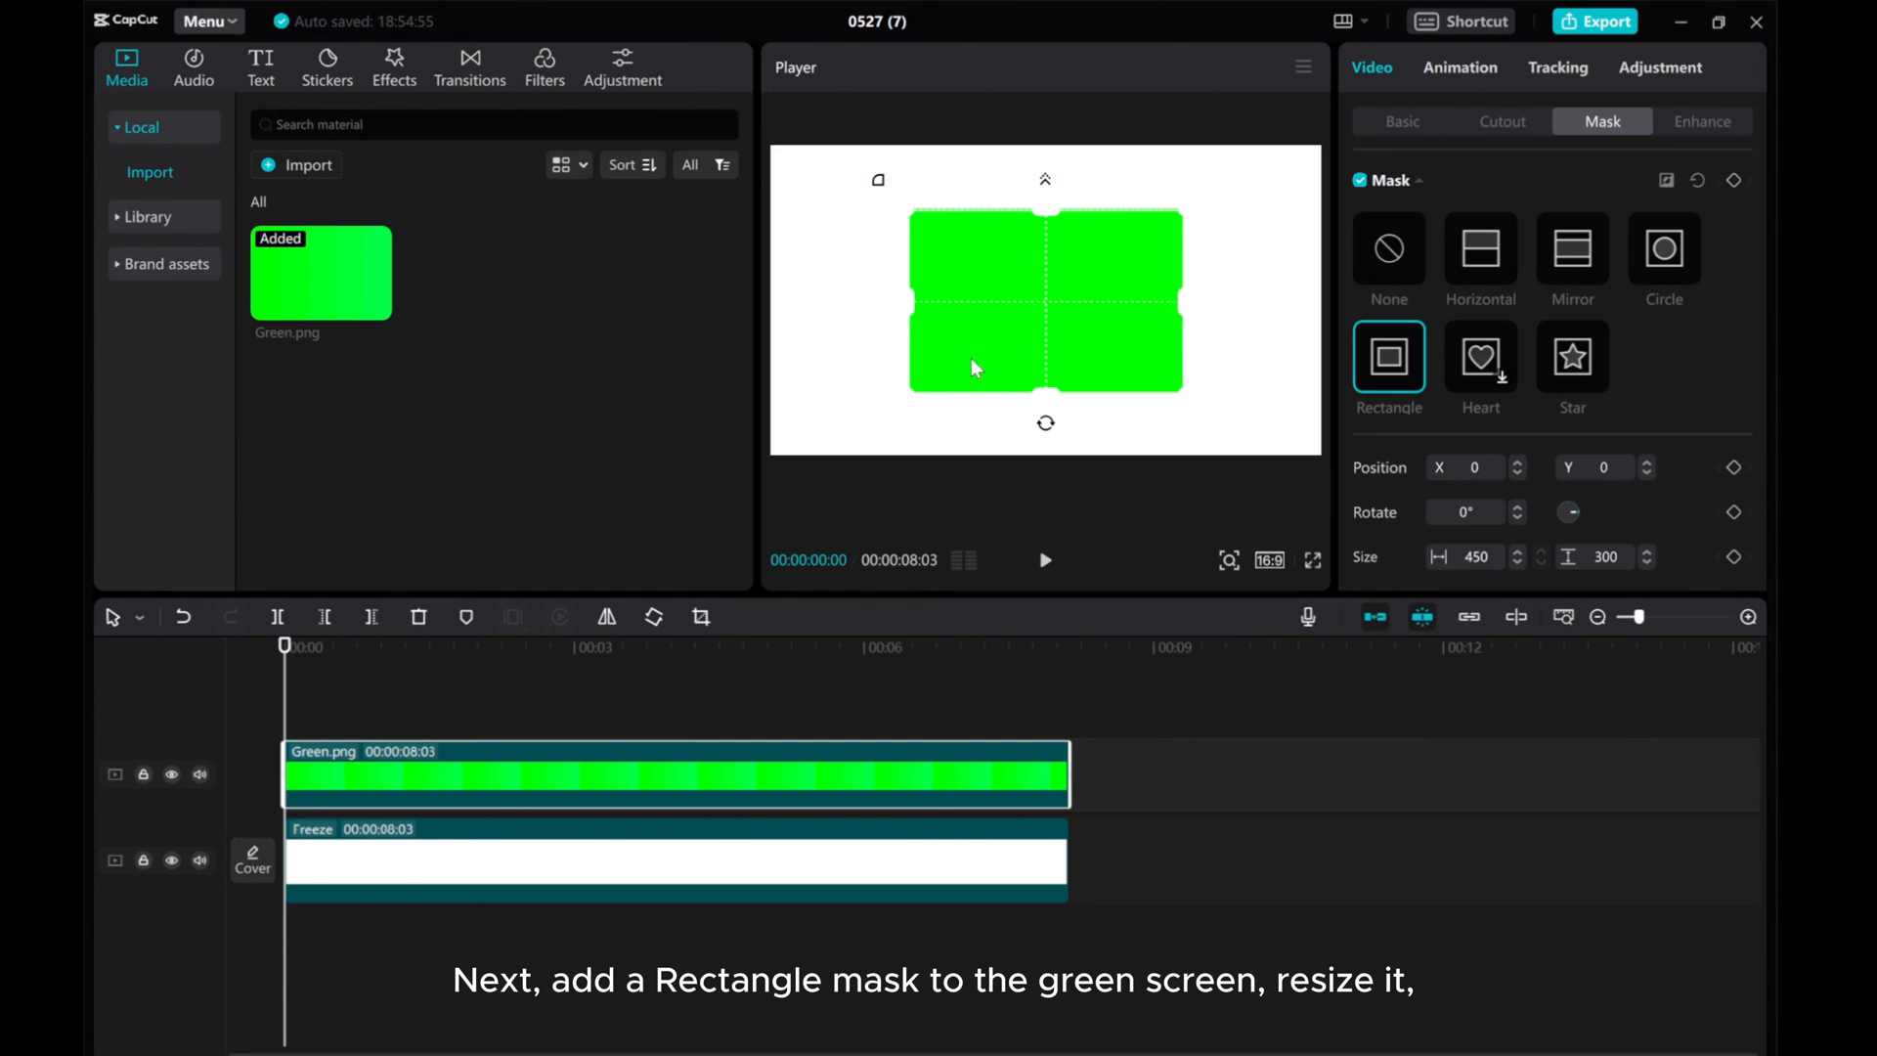
pyautogui.moveTo(1045, 385); pyautogui.dragTo(1051, 308)
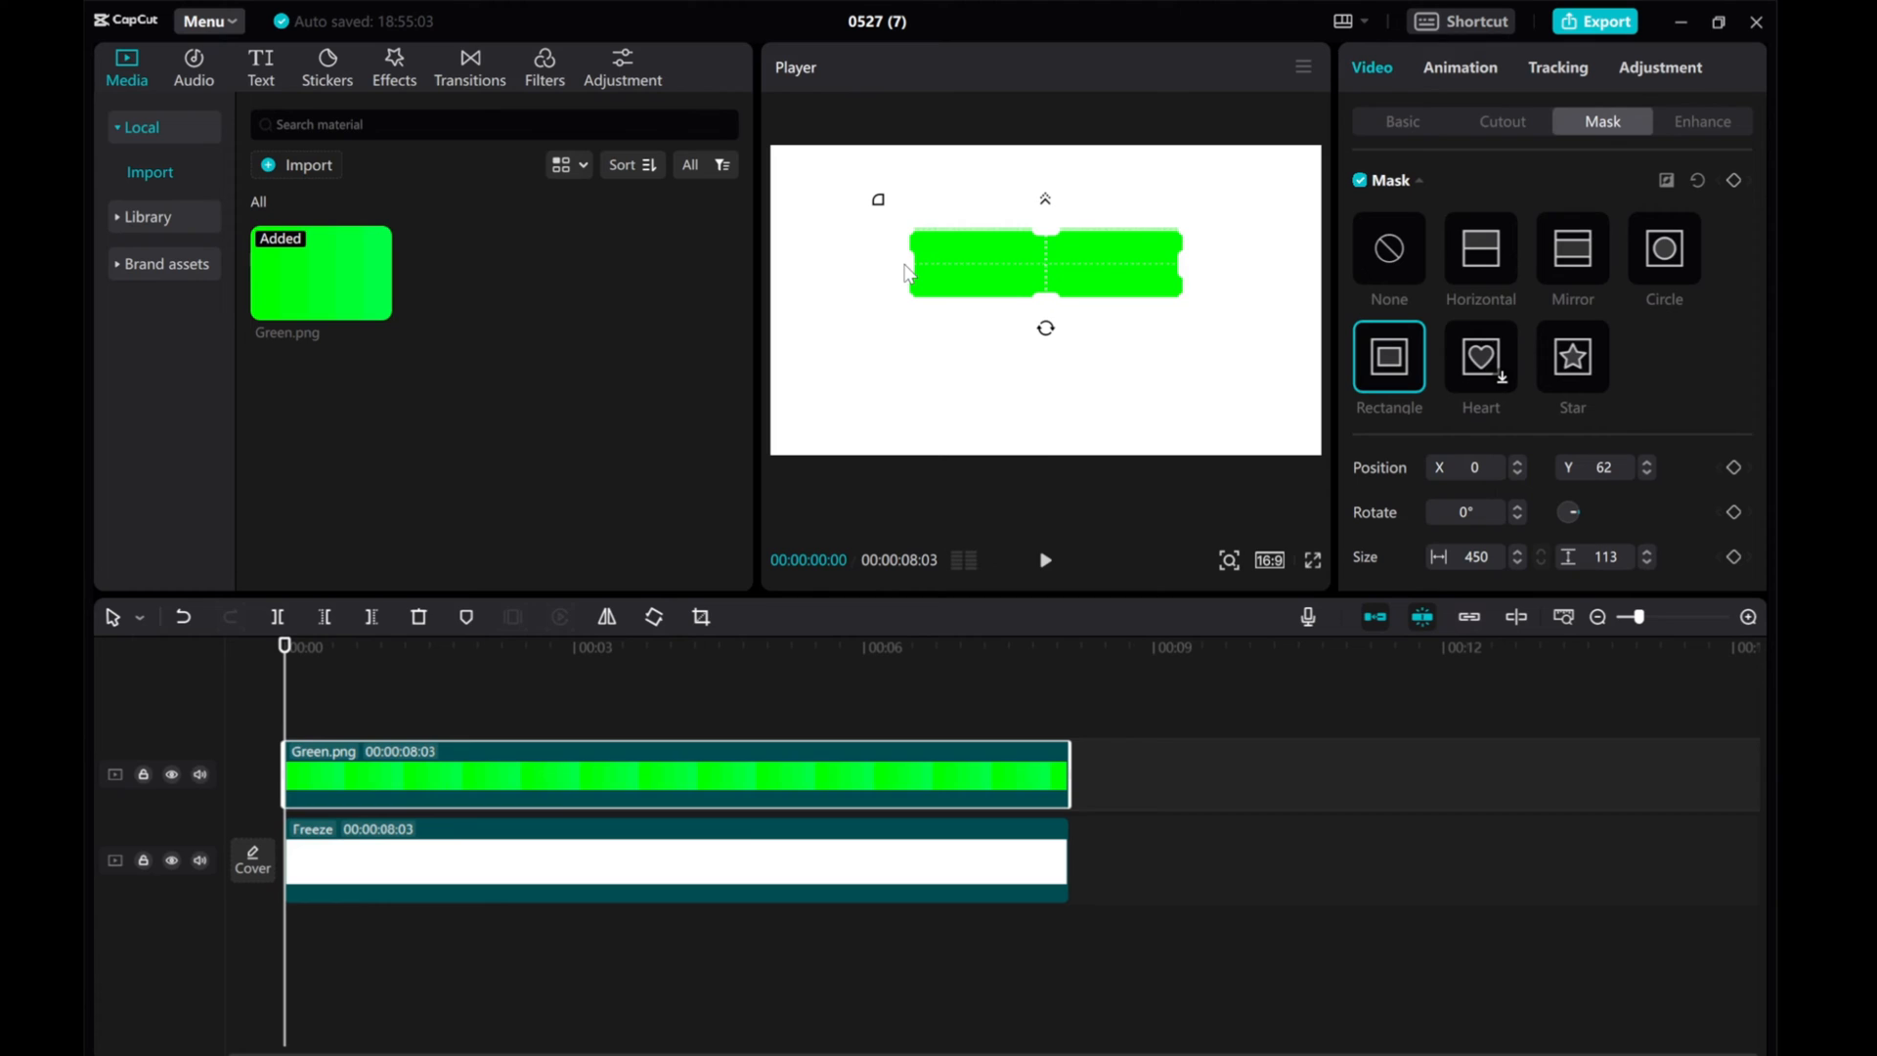
pyautogui.moveTo(906, 268); pyautogui.dragTo(804, 261)
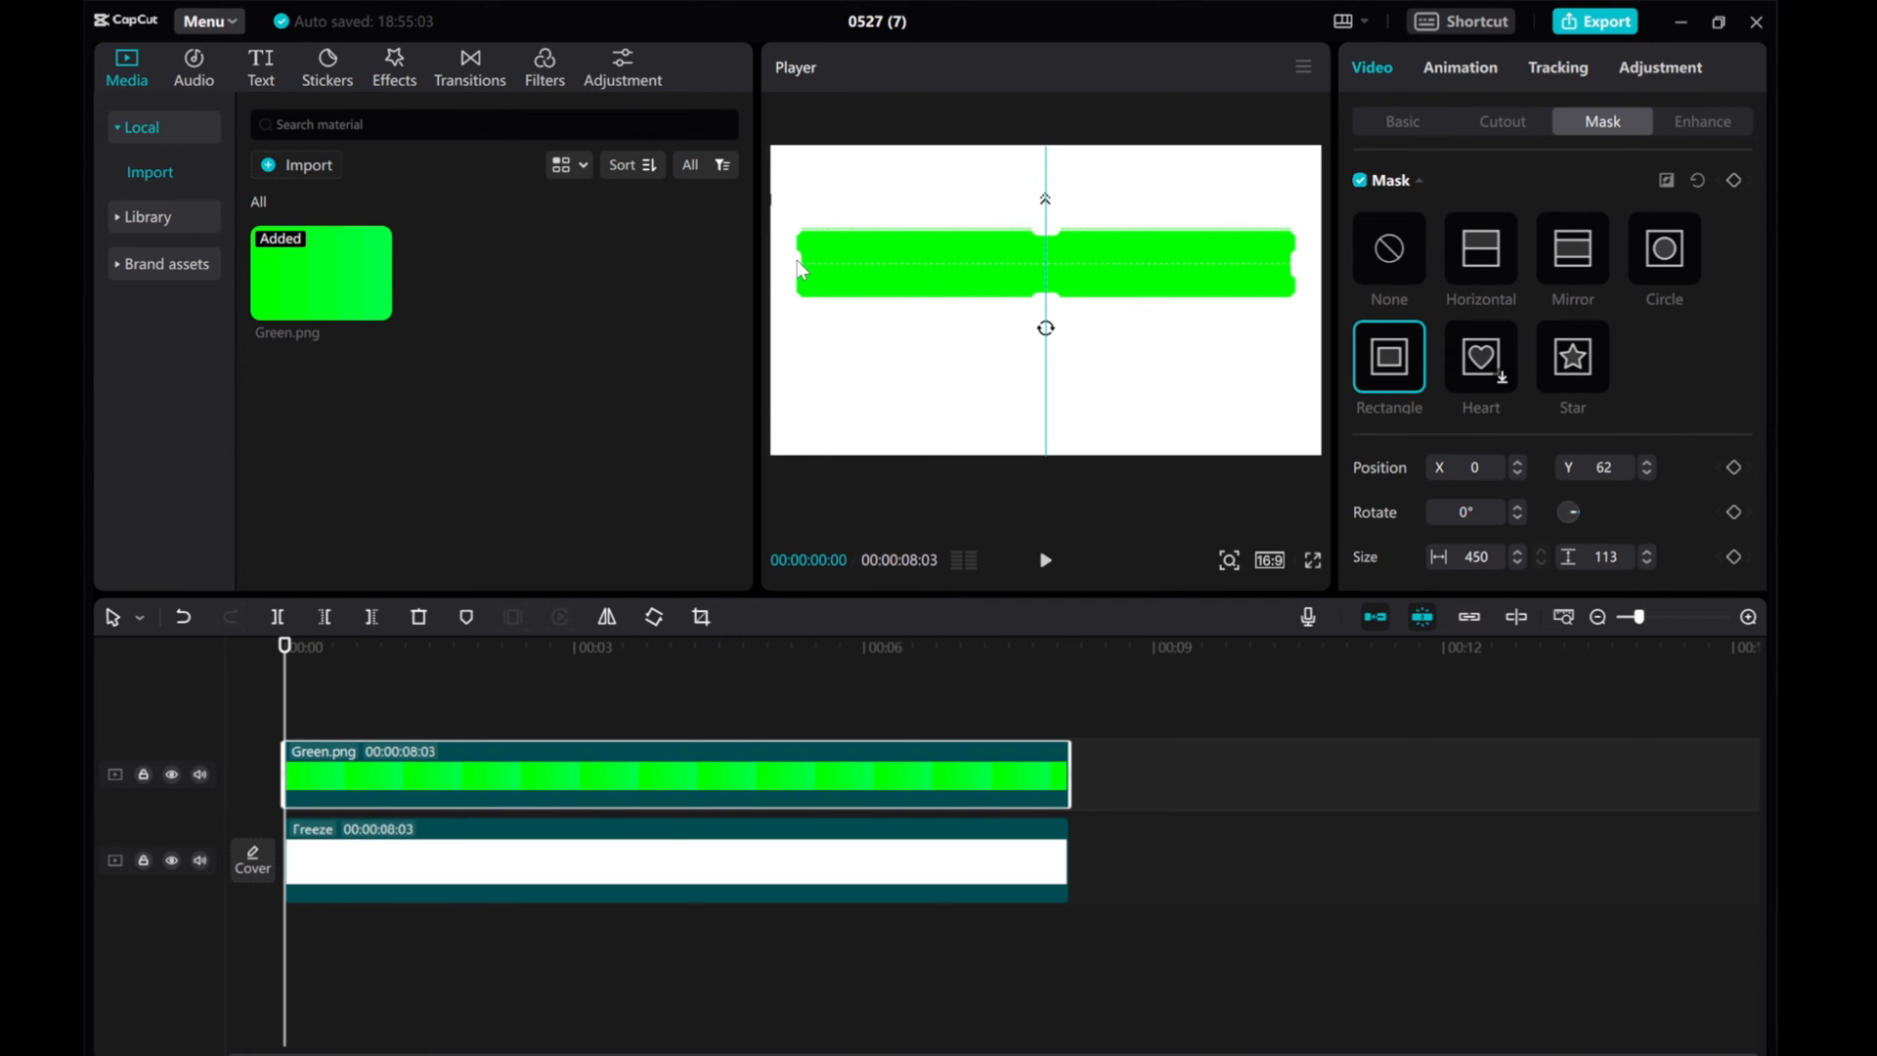
pyautogui.scroll(-3, 1436, 484)
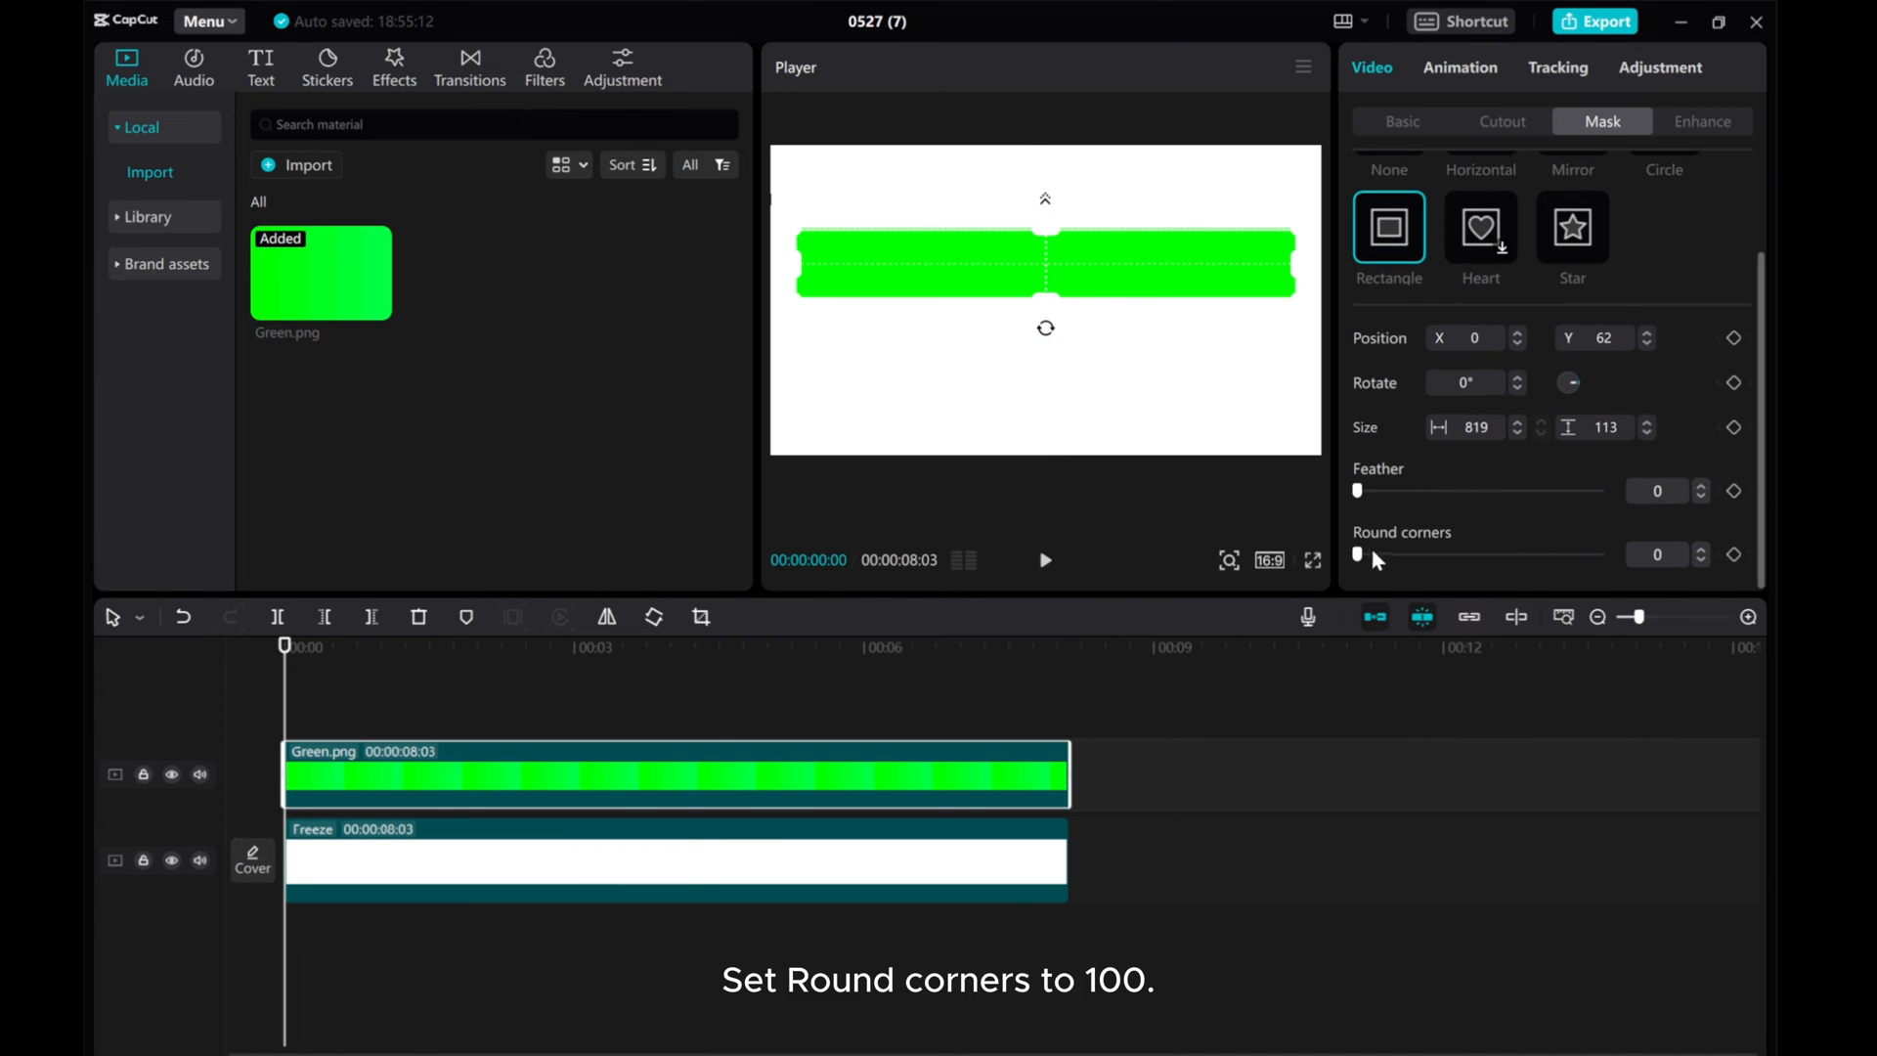
pyautogui.moveTo(1358, 555); pyautogui.dragTo(1598, 555)
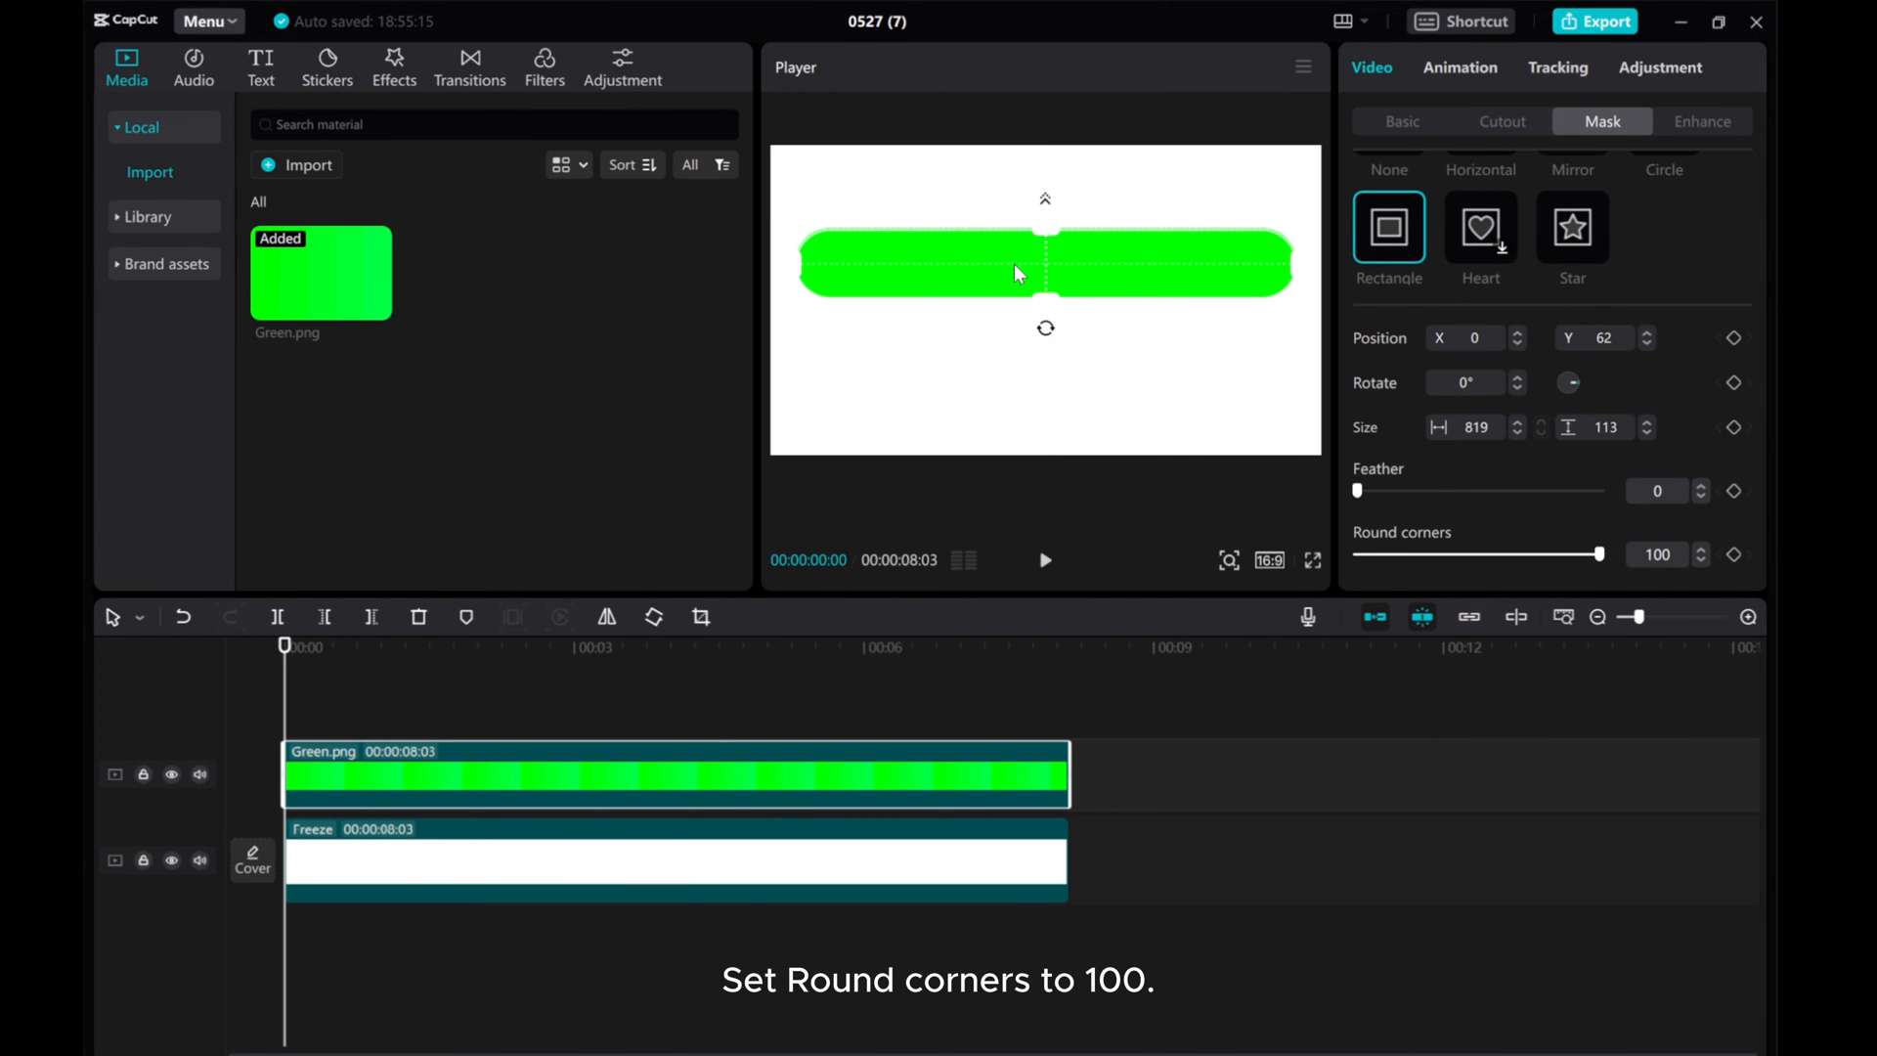
pyautogui.moveTo(976, 274); pyautogui.dragTo(978, 208)
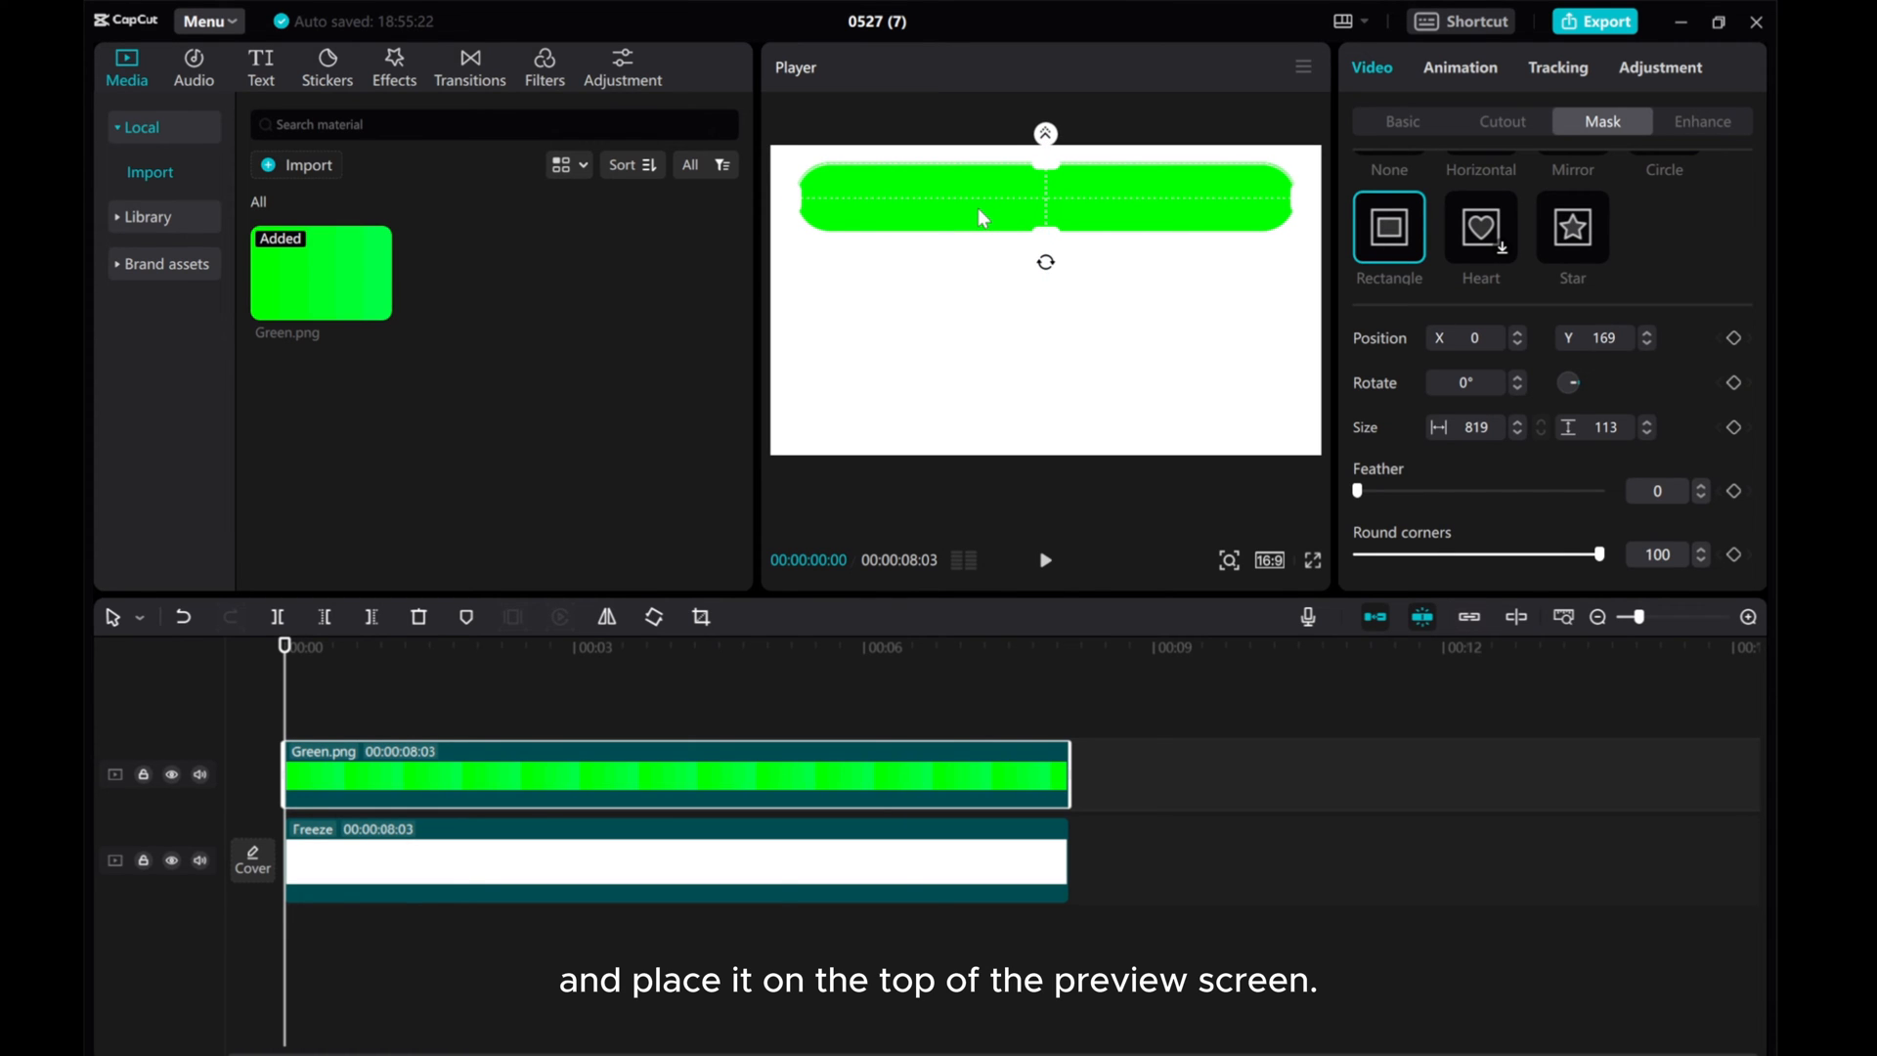
# - Apply a slide-in intro animation of 1.0s to the green bar and park the playhead at its end
pyautogui.click(1470, 72)
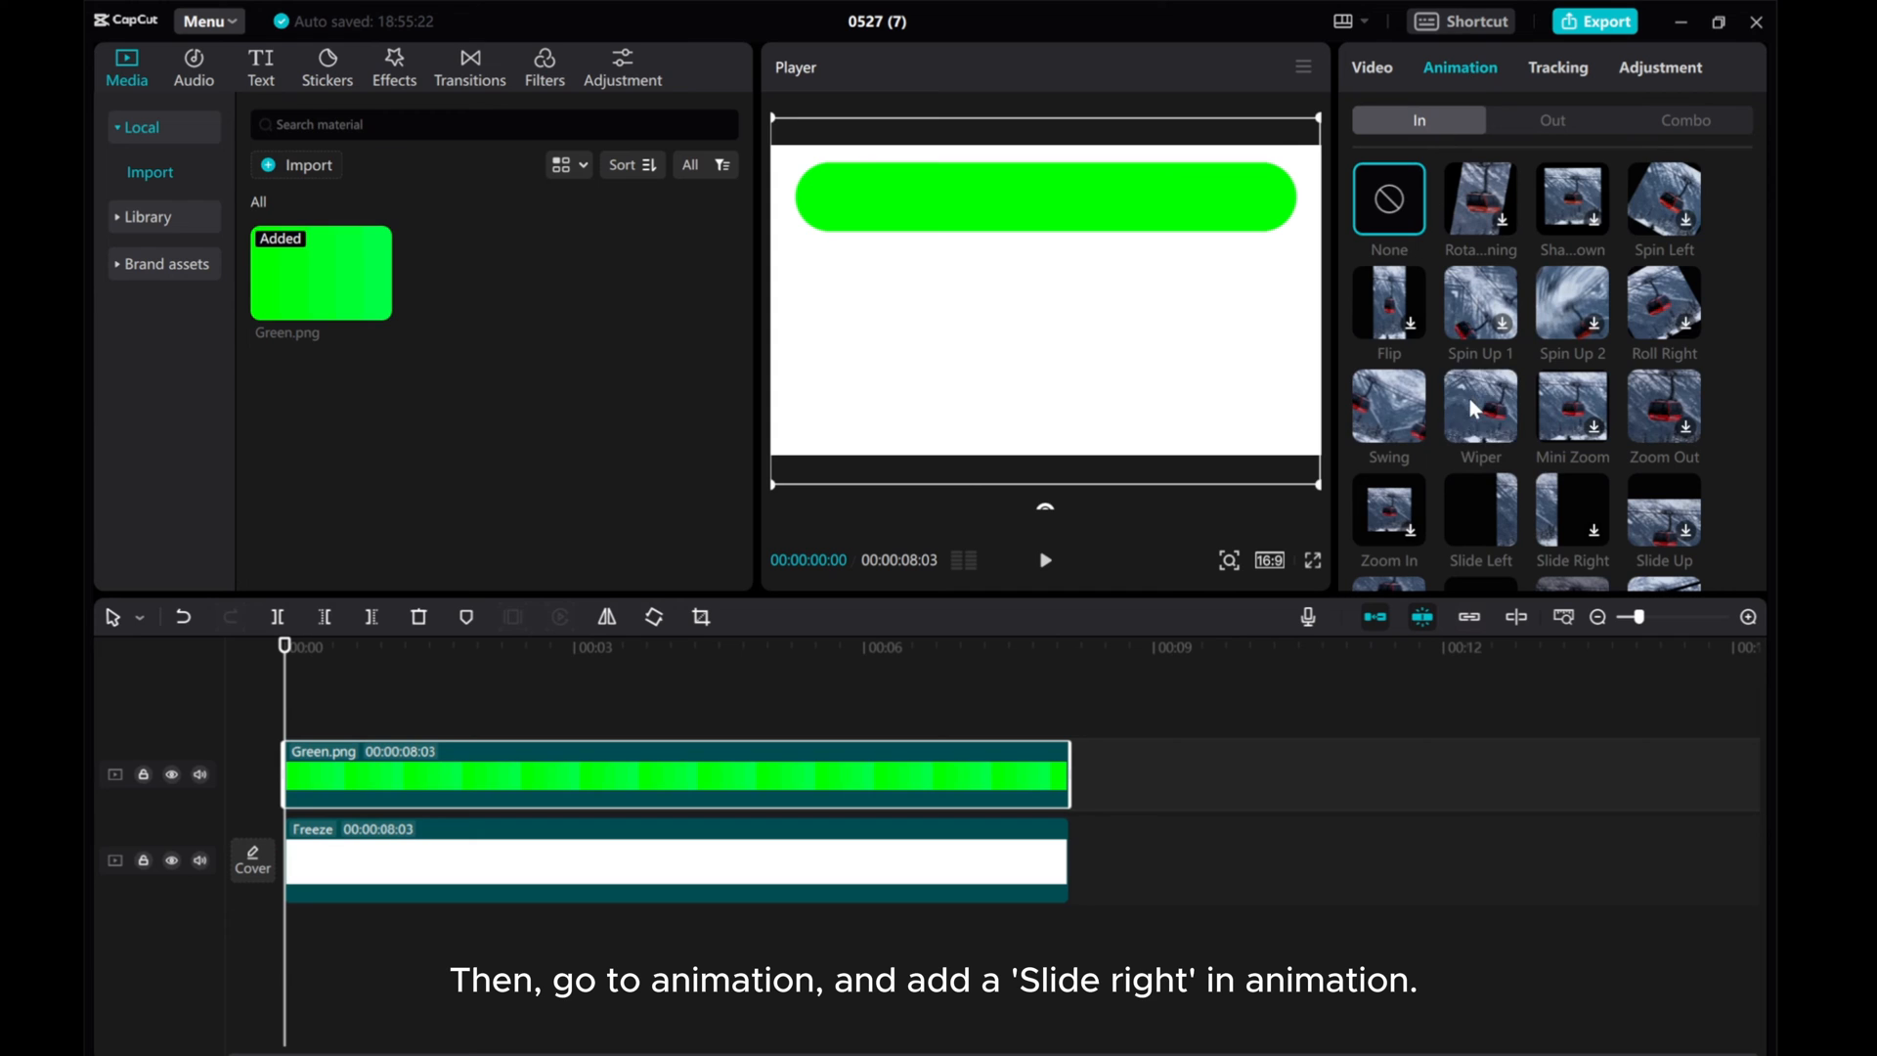
pyautogui.scroll(-1, 1468, 397)
pyautogui.click(1386, 506)
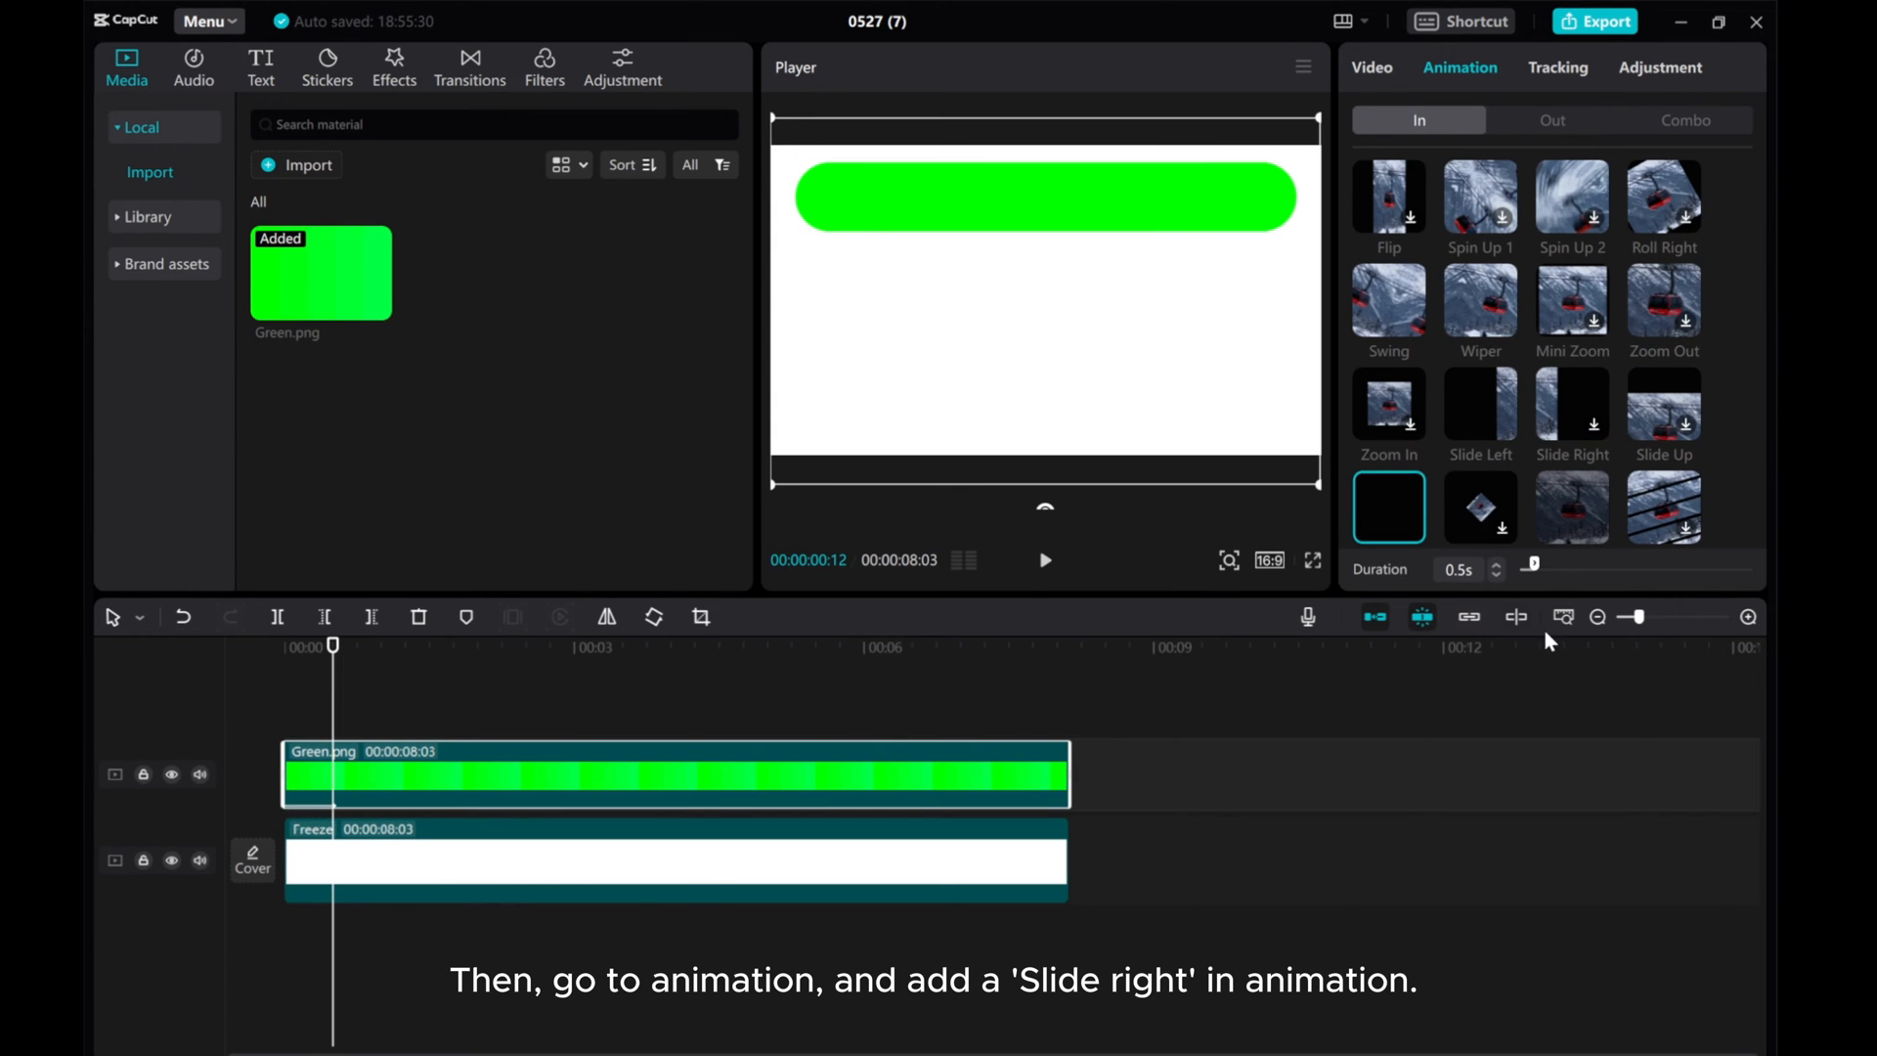
pyautogui.moveTo(1533, 569); pyautogui.dragTo(1548, 569)
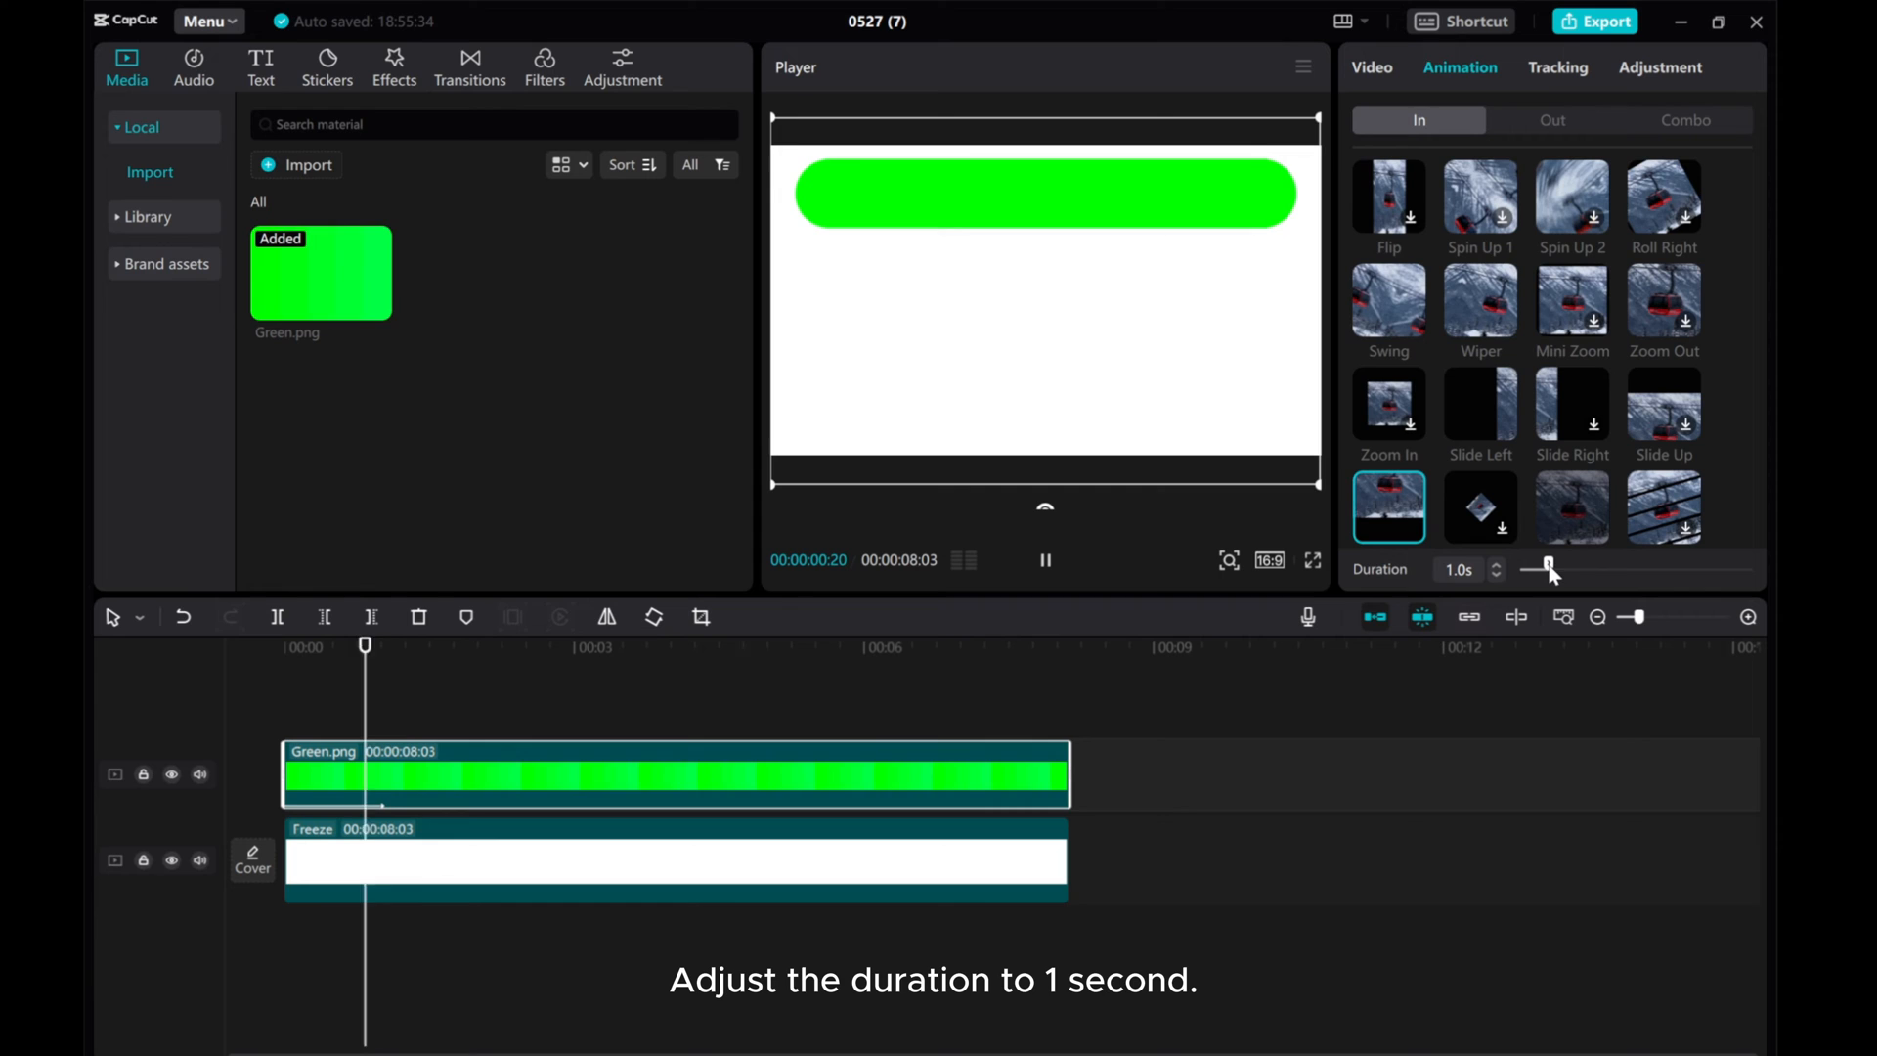
pyautogui.click(349, 726)
pyautogui.moveTo(355, 721); pyautogui.dragTo(379, 721)
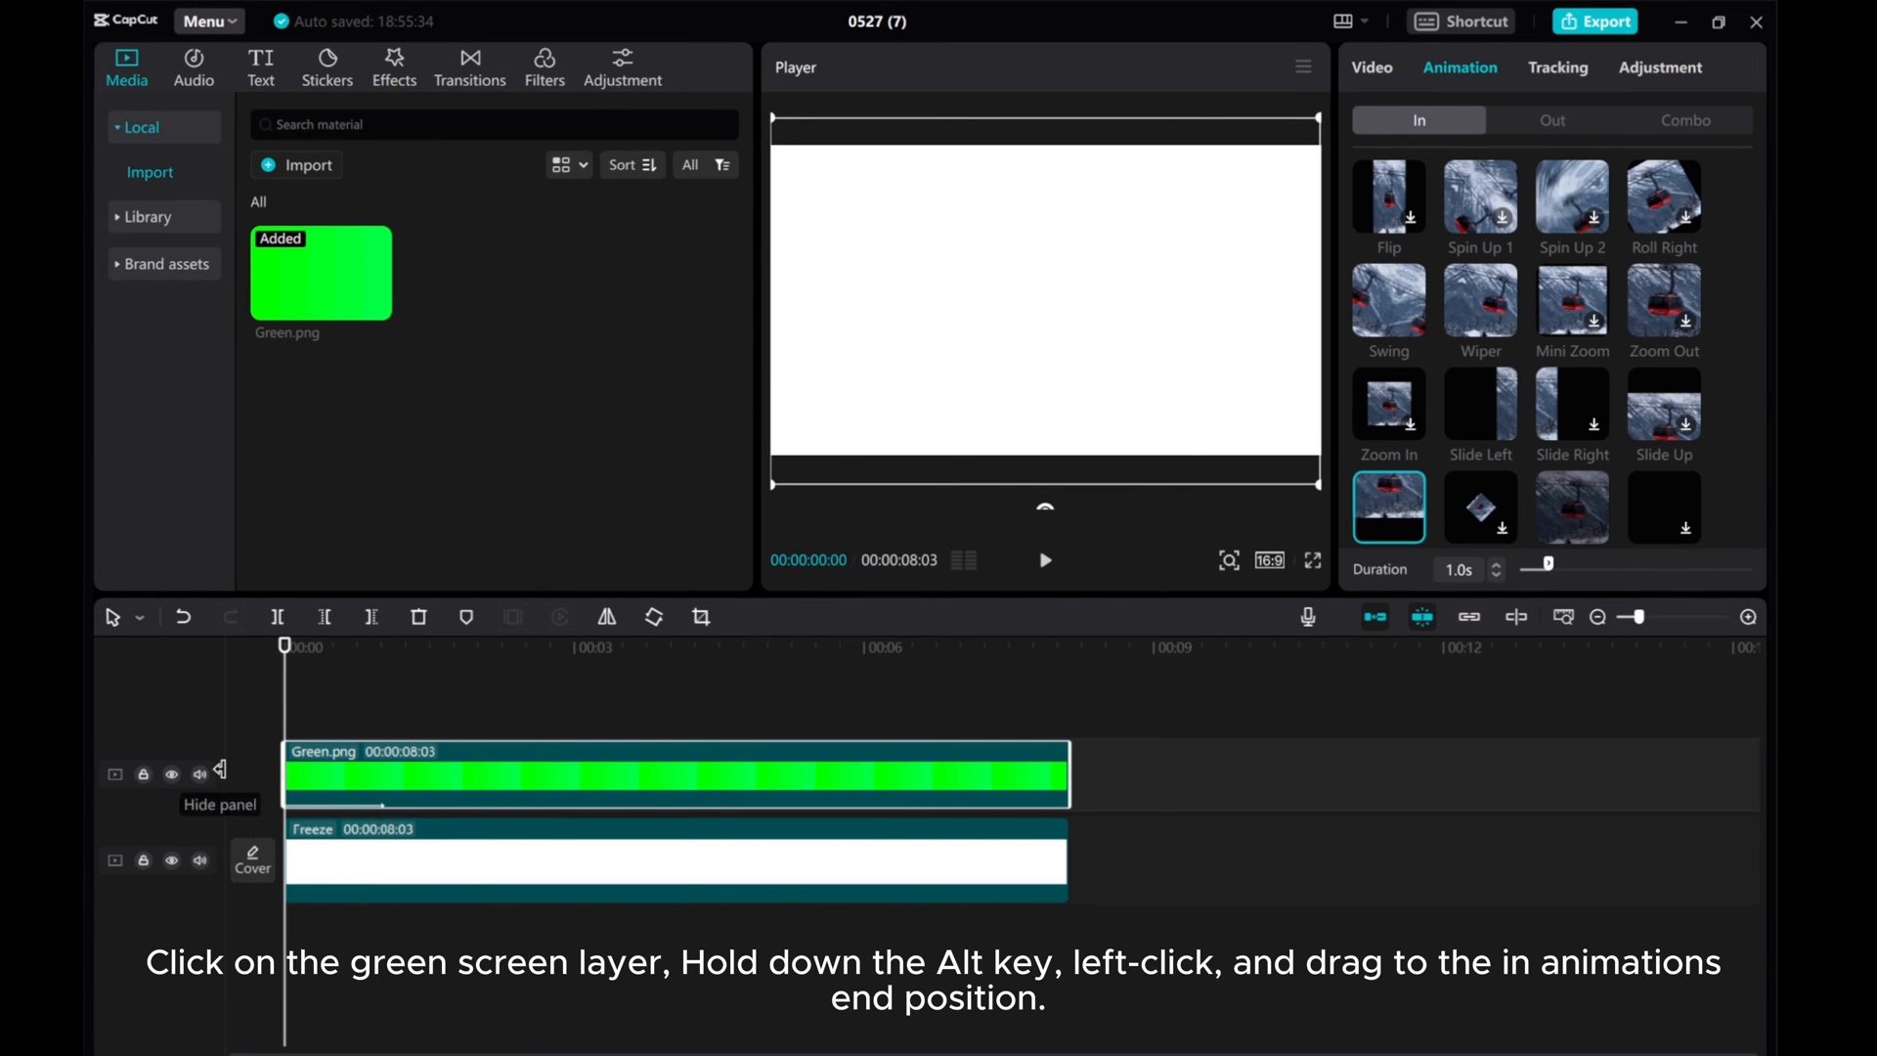
# - Copy the green bar to a new track starting at 1 second and position it just below the first bar
pyautogui.moveTo(285, 701); pyautogui.dragTo(379, 697)
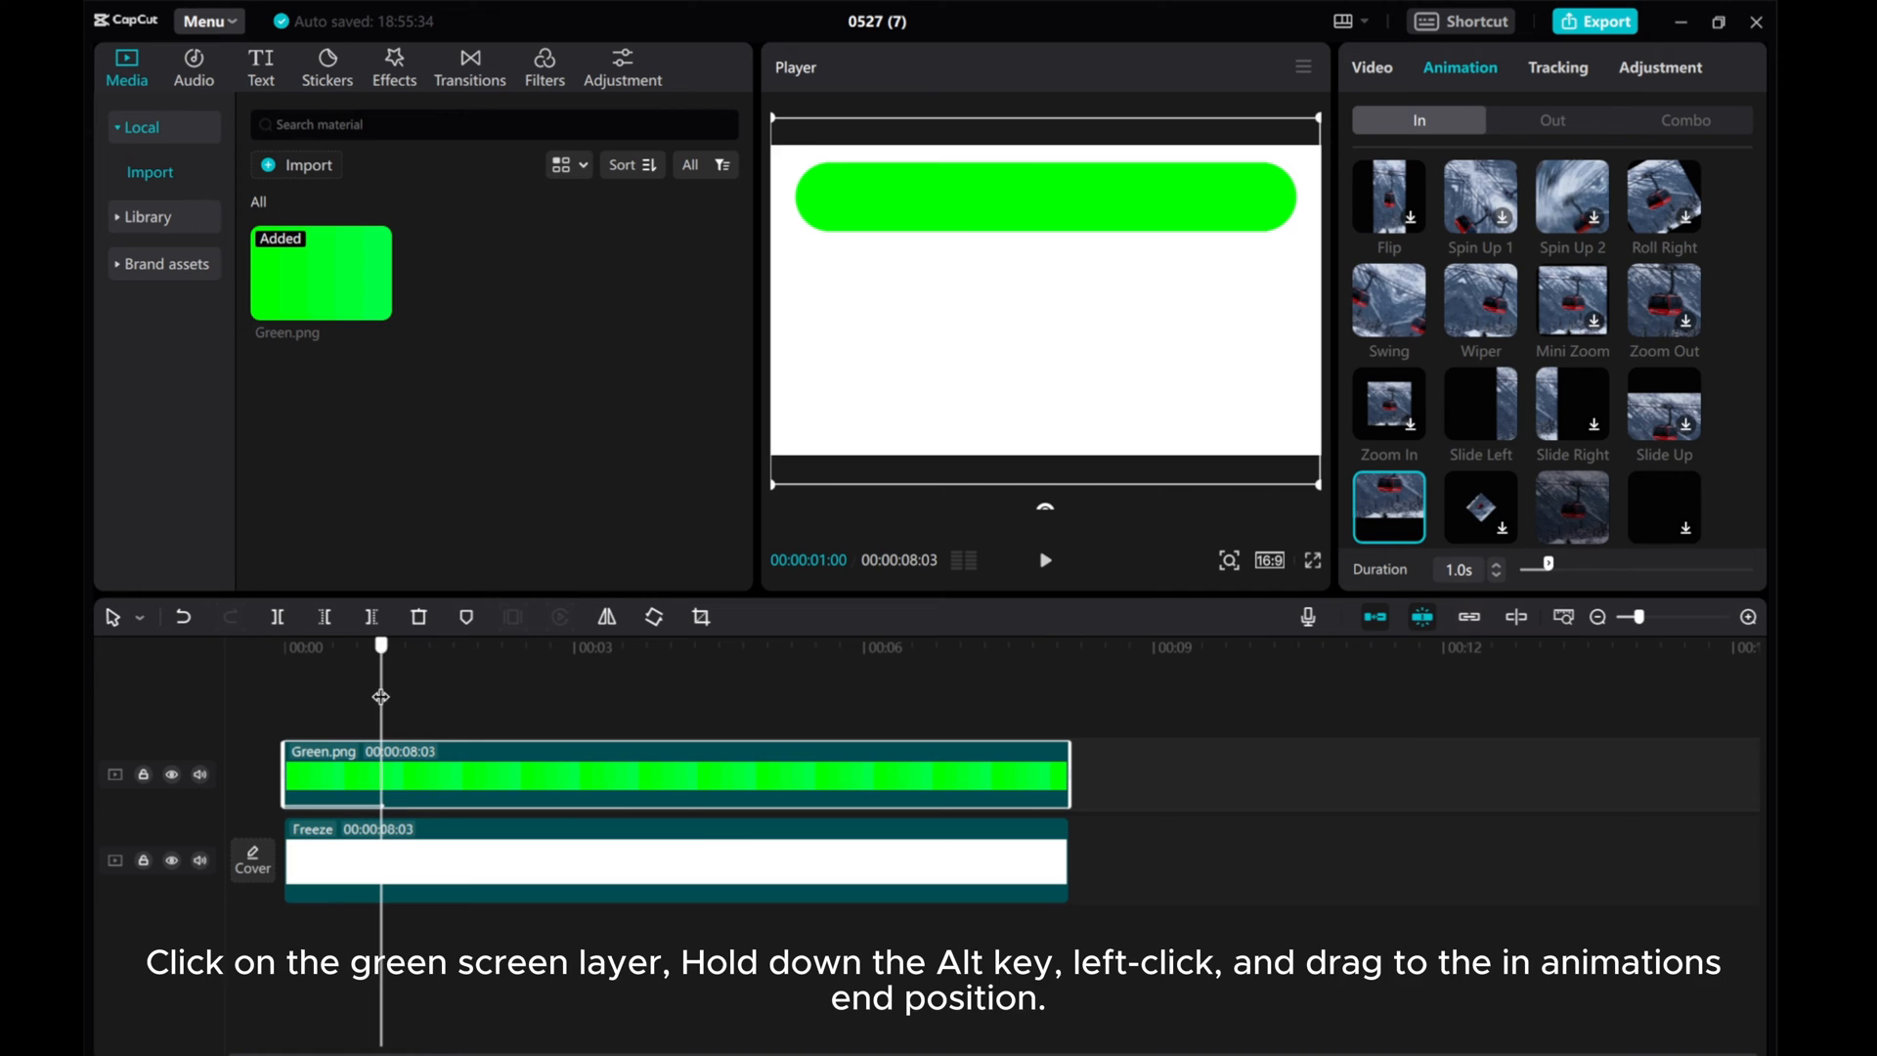
pyautogui.keyDown('alt'); pyautogui.moveTo(454, 787); pyautogui.dragTo(541, 719); pyautogui.keyUp('alt')
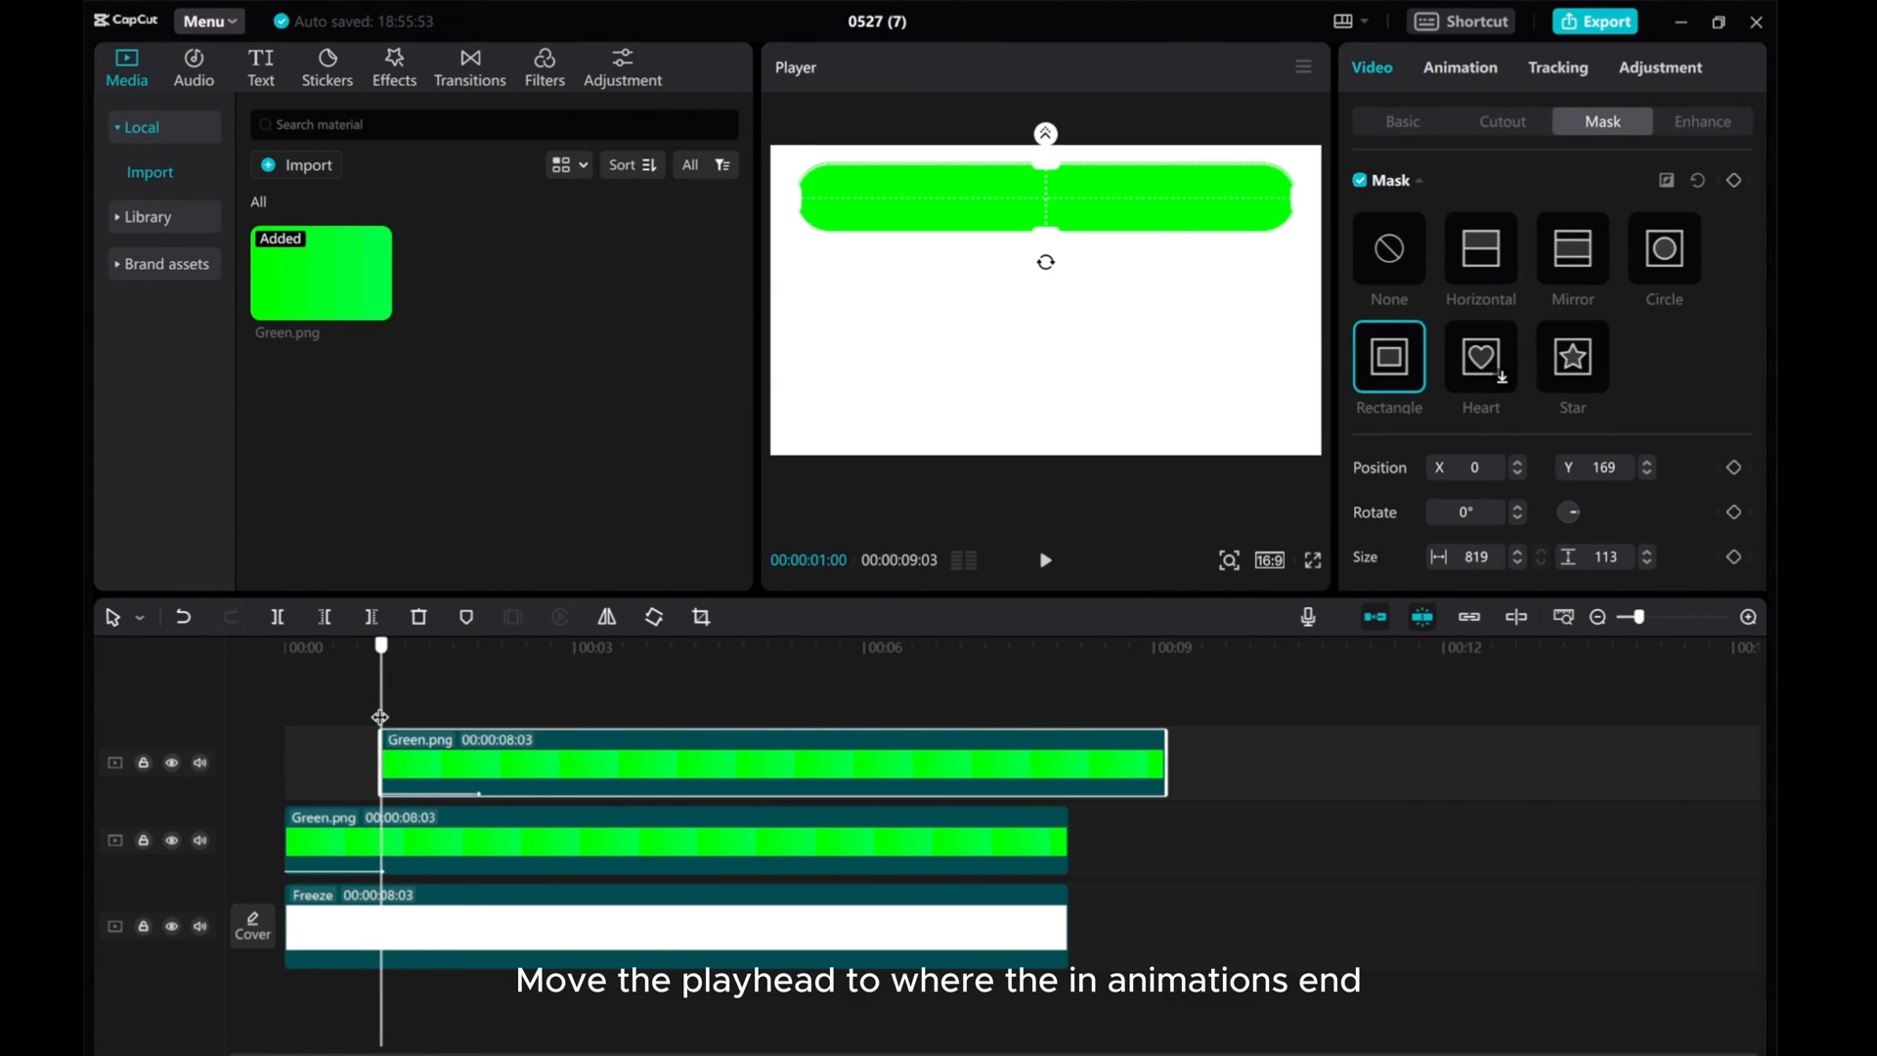
pyautogui.moveTo(380, 719); pyautogui.dragTo(482, 725)
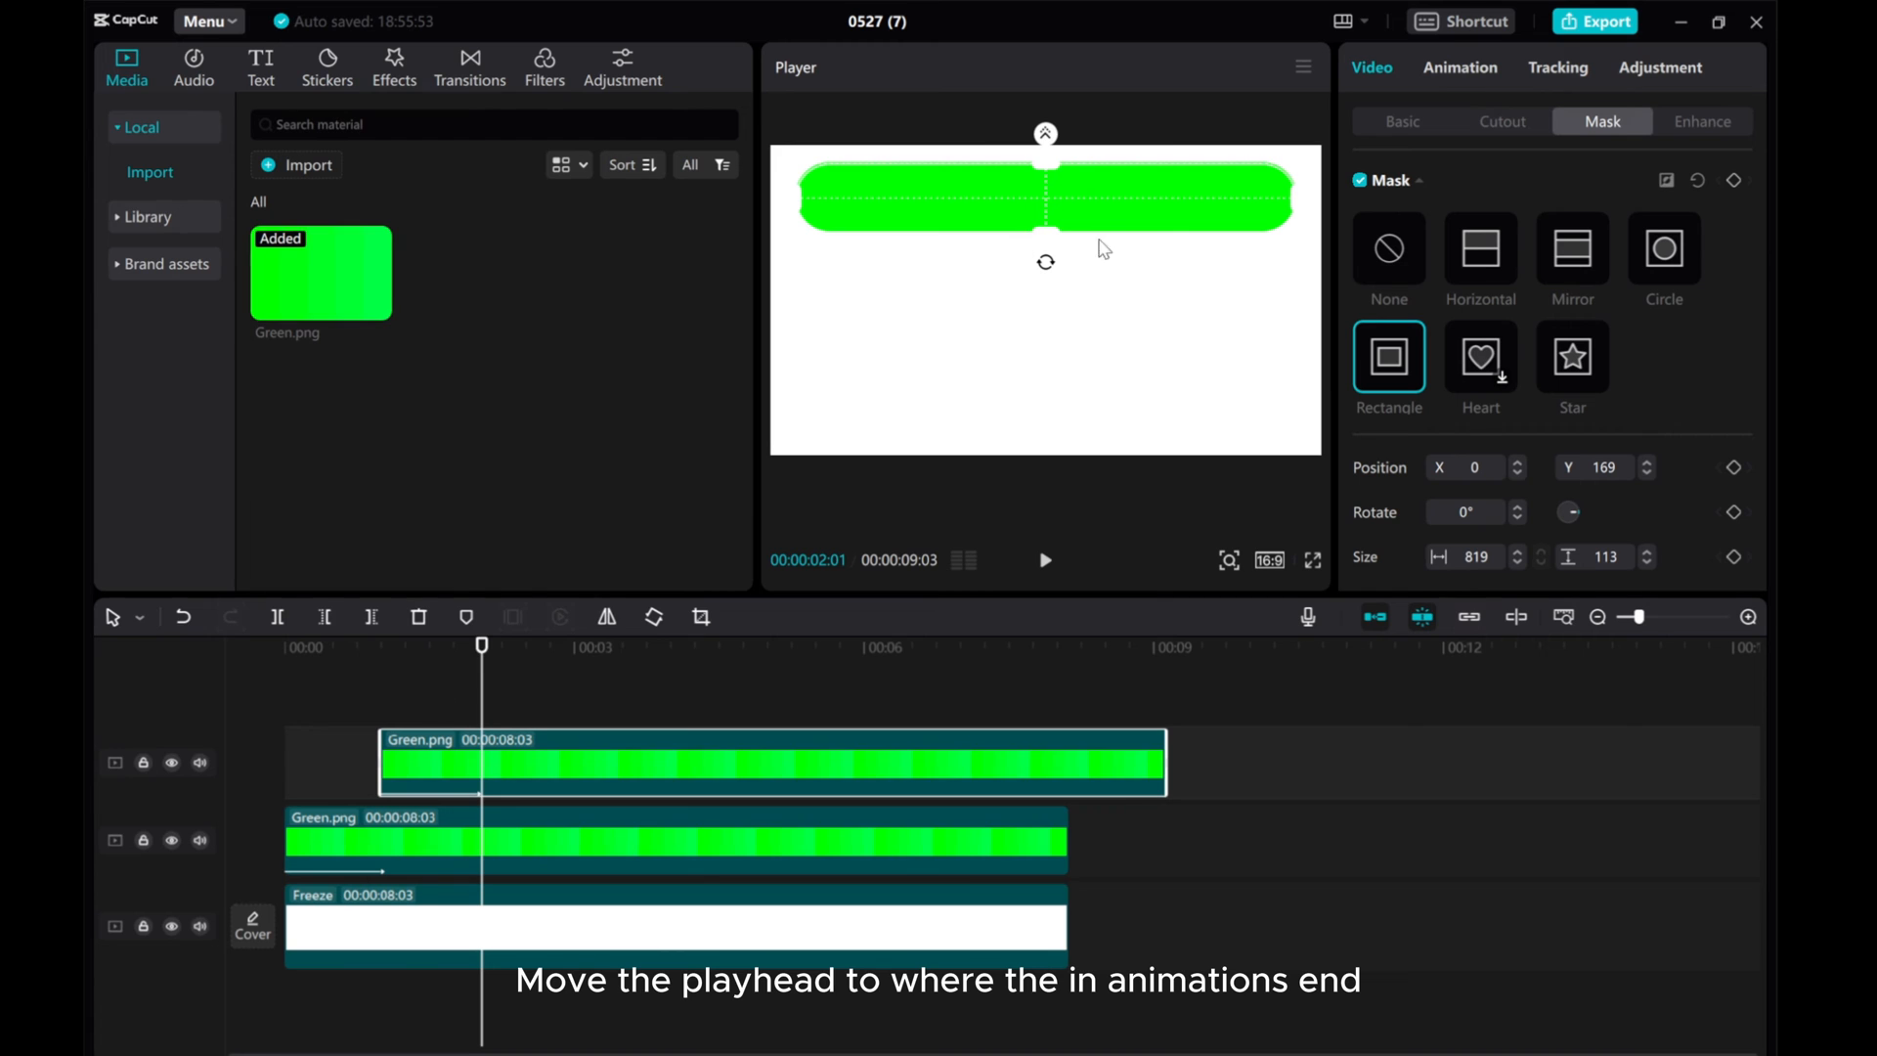
pyautogui.moveTo(1003, 223); pyautogui.dragTo(1000, 303)
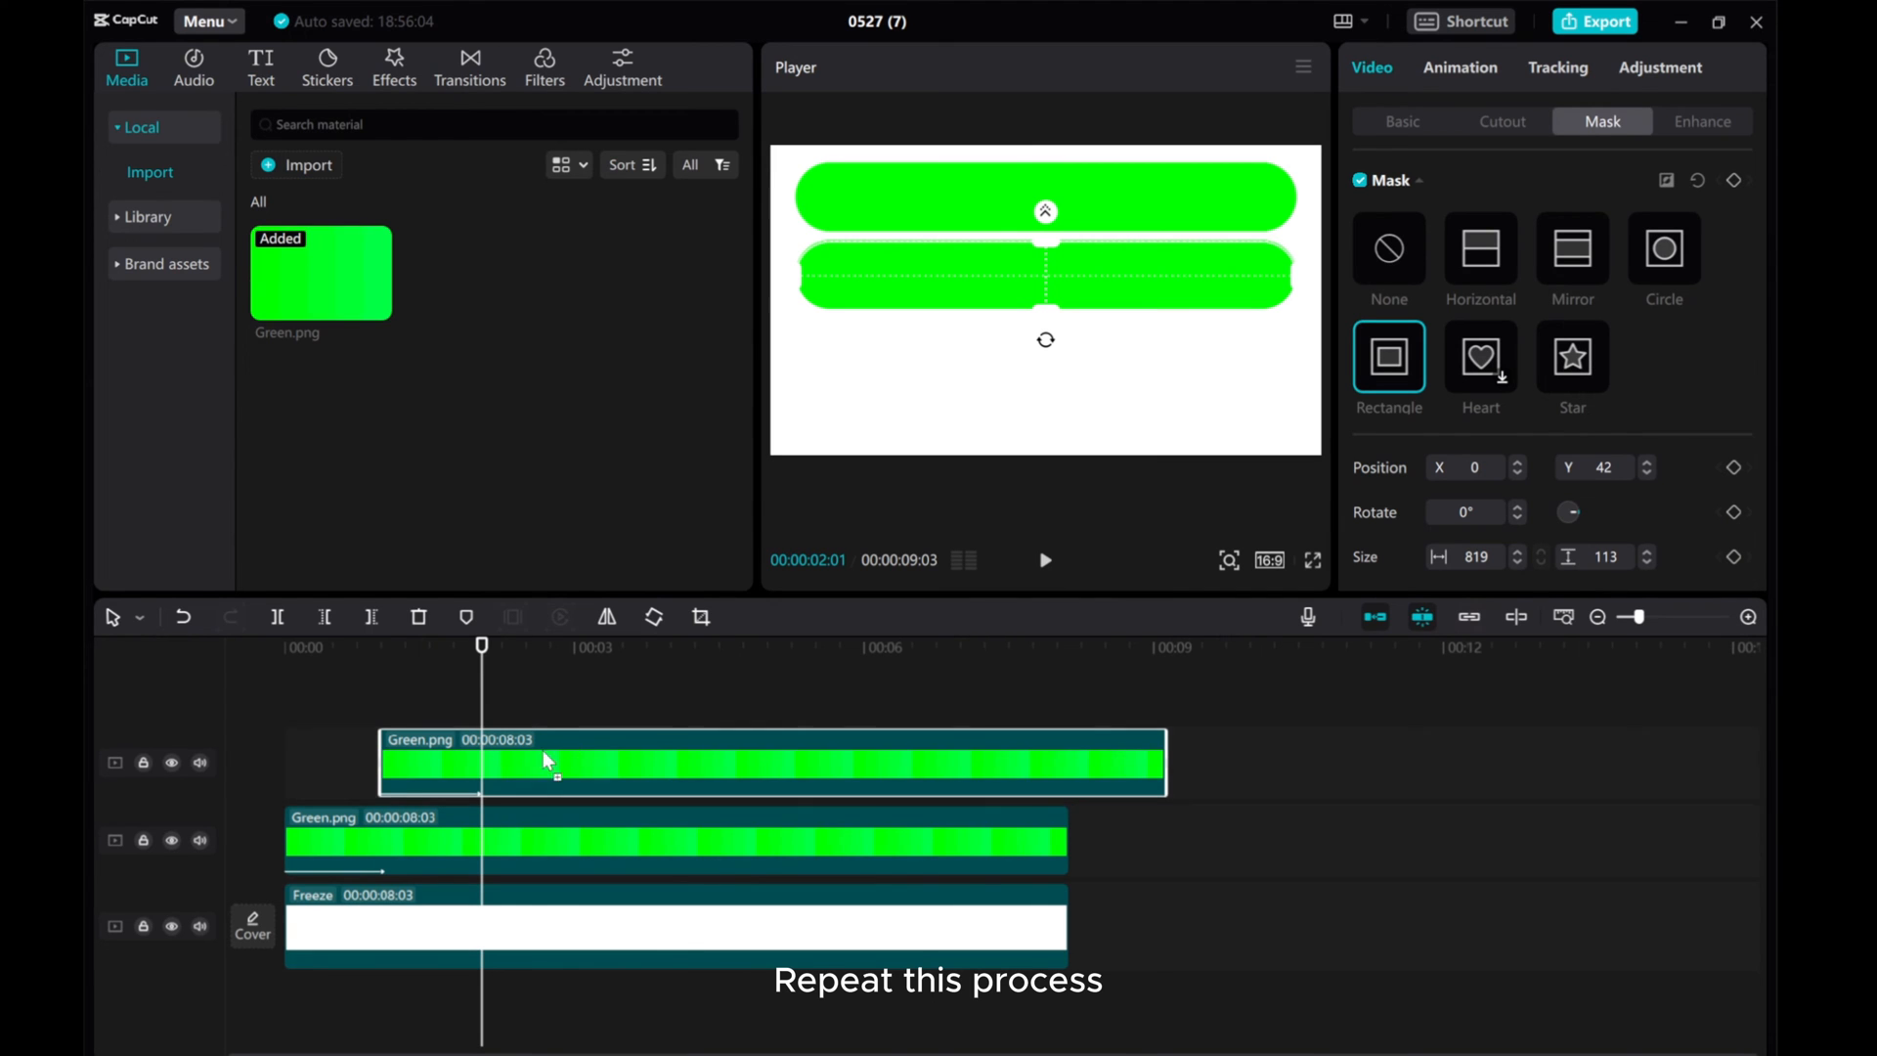
# - Add third and fourth bar copies starting at 2 and 3 seconds, each moved lower in the frame
pyautogui.moveTo(544, 762); pyautogui.dragTo(633, 715)
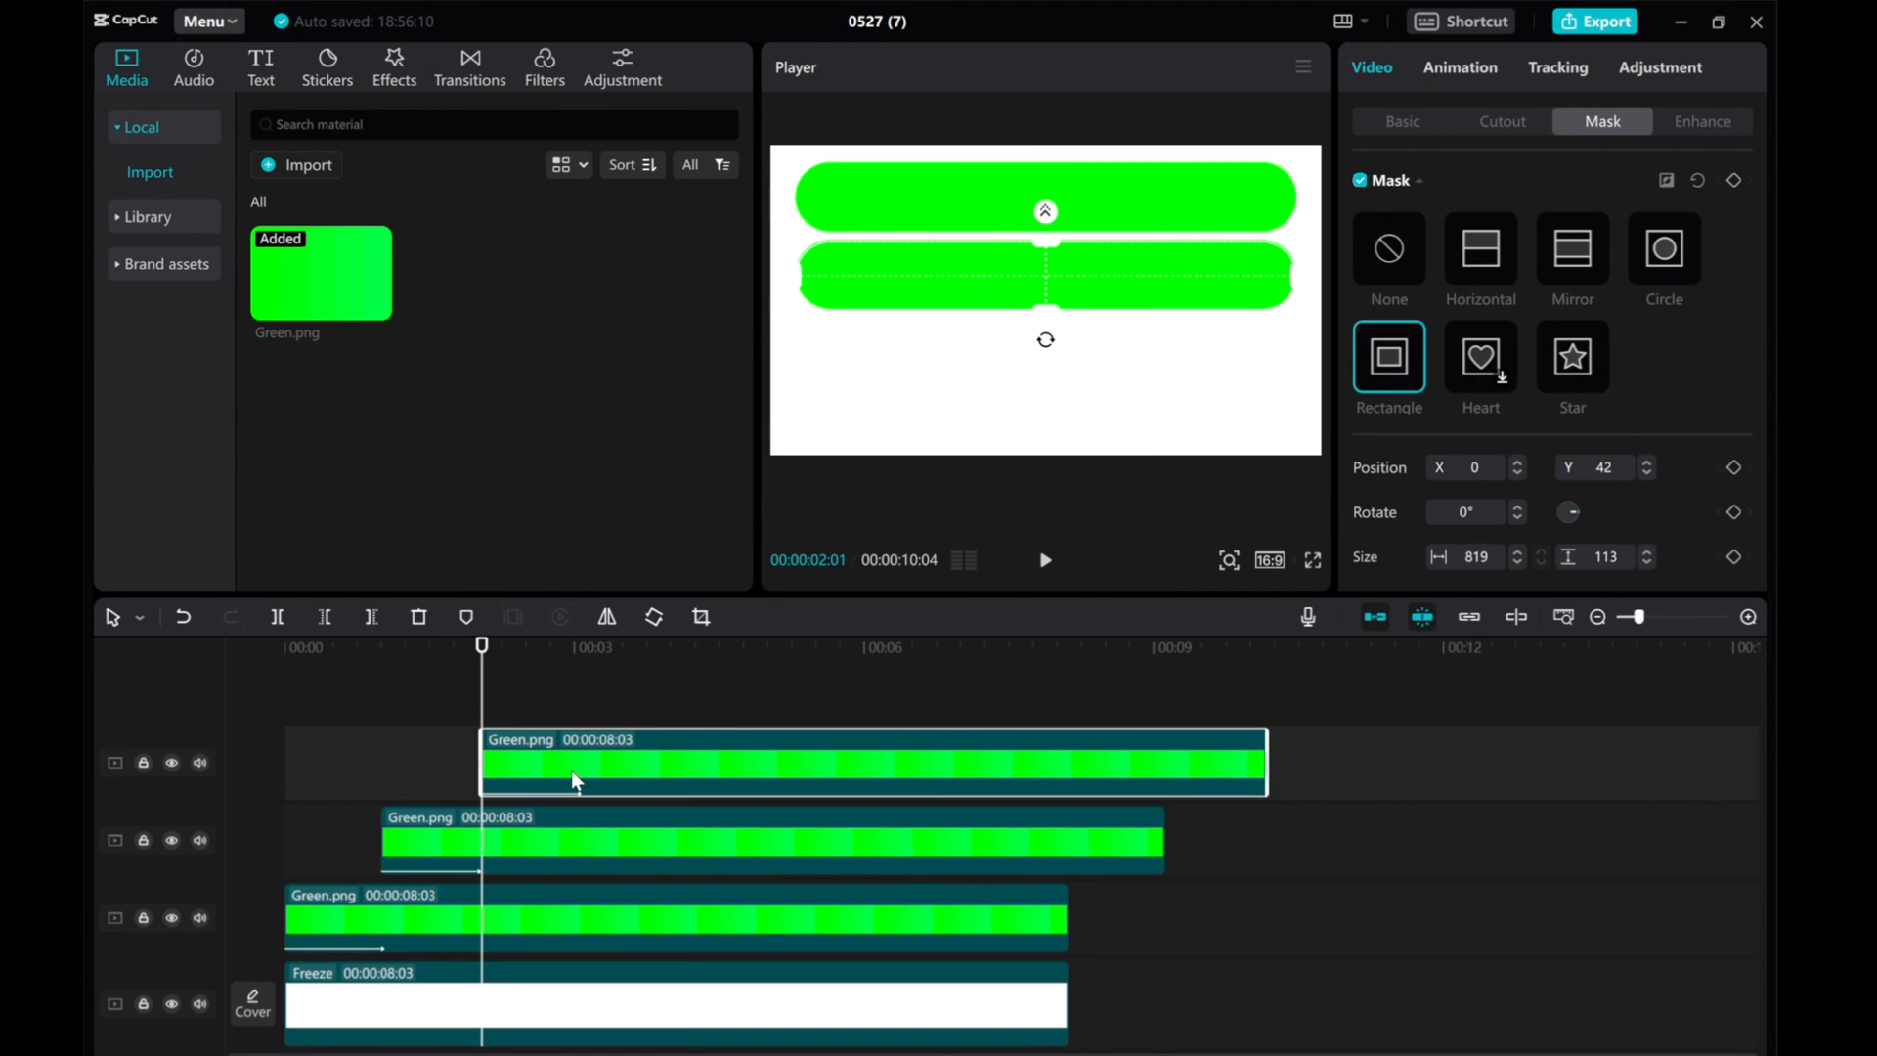
pyautogui.moveTo(482, 681); pyautogui.dragTo(580, 688)
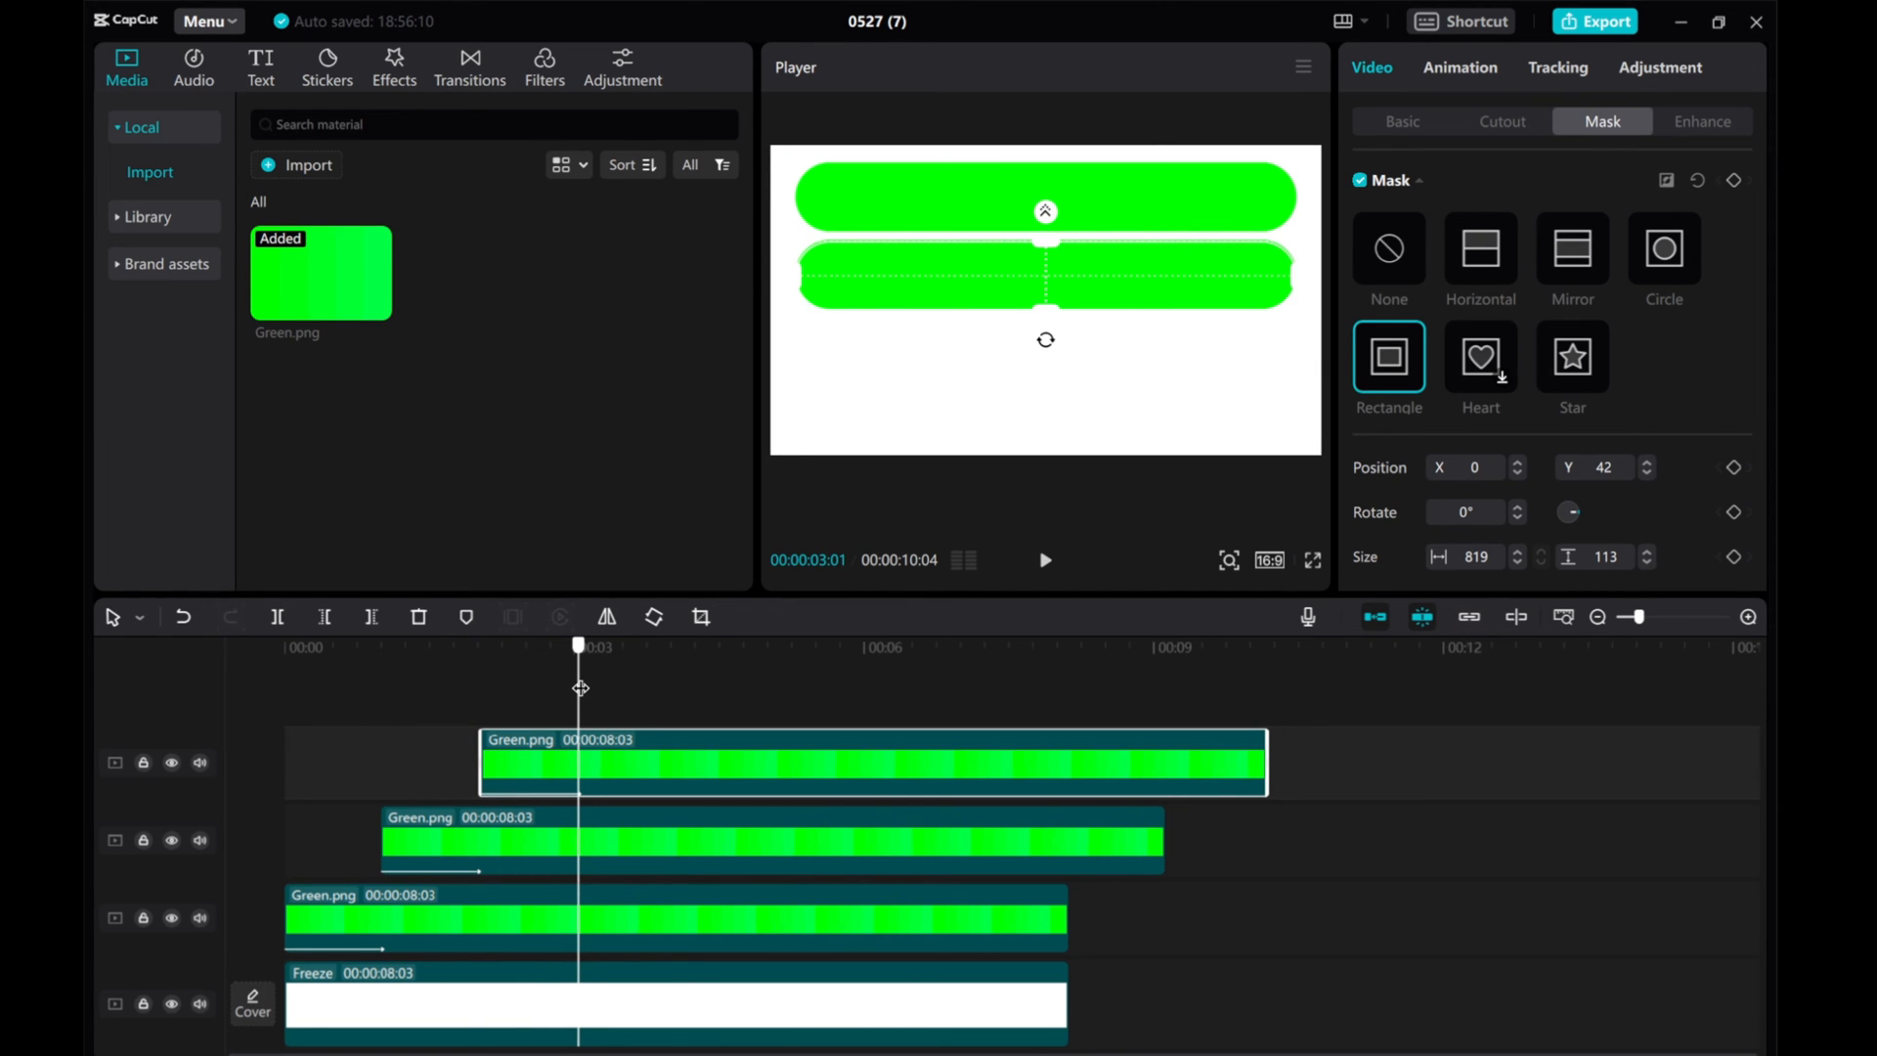
pyautogui.moveTo(996, 283); pyautogui.dragTo(999, 359)
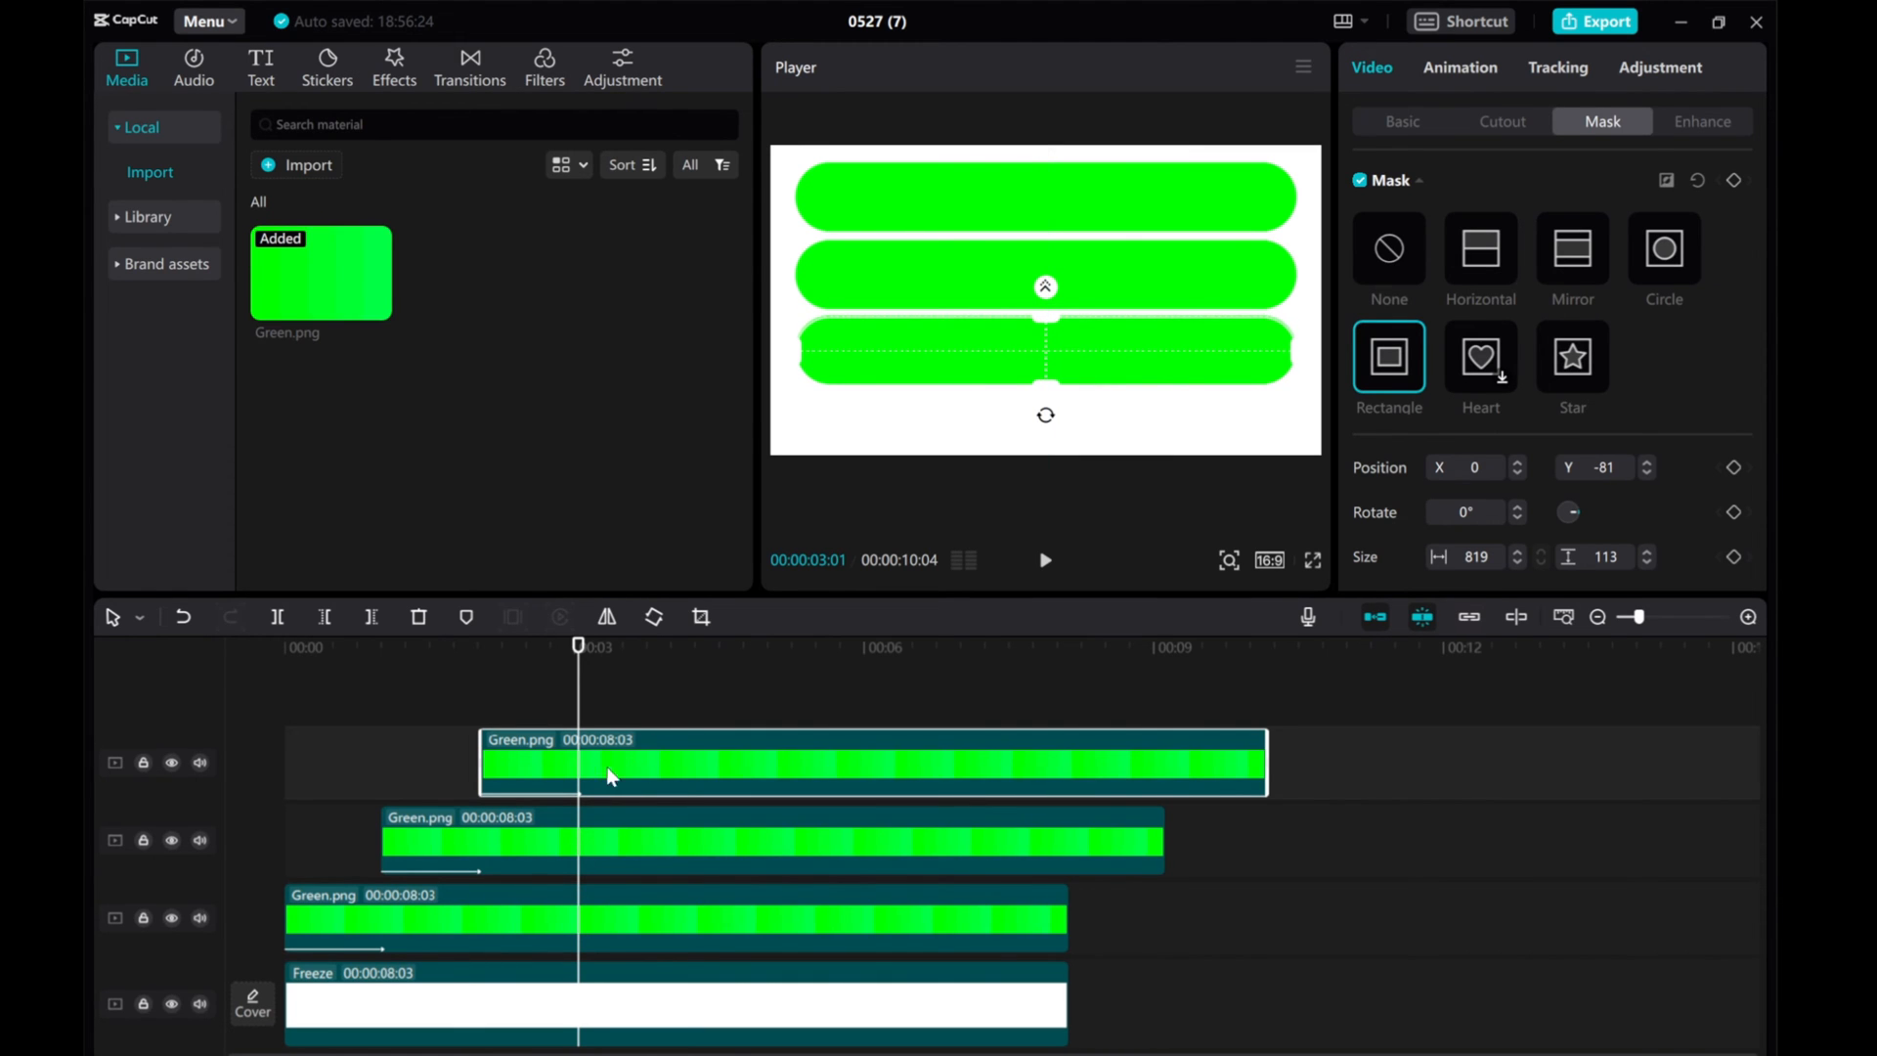
pyautogui.moveTo(608, 779); pyautogui.dragTo(691, 703)
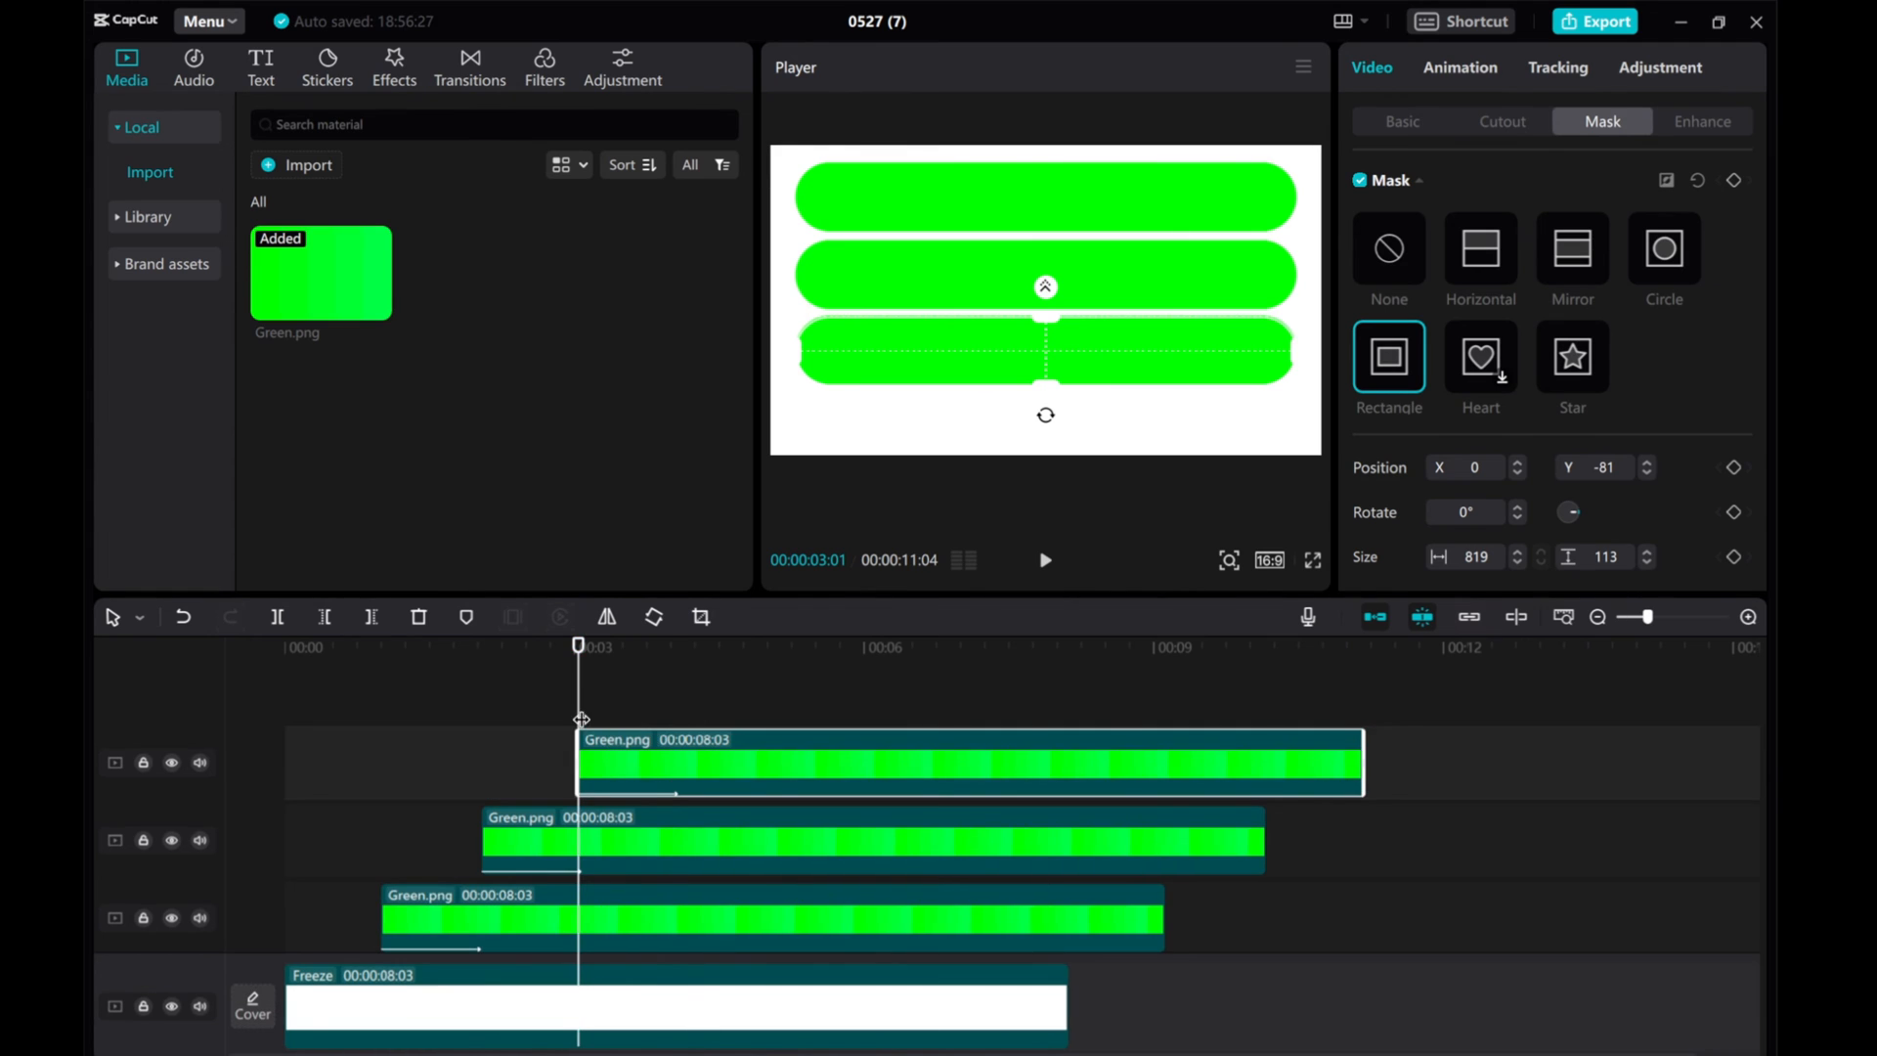
pyautogui.moveTo(581, 719); pyautogui.dragTo(677, 726)
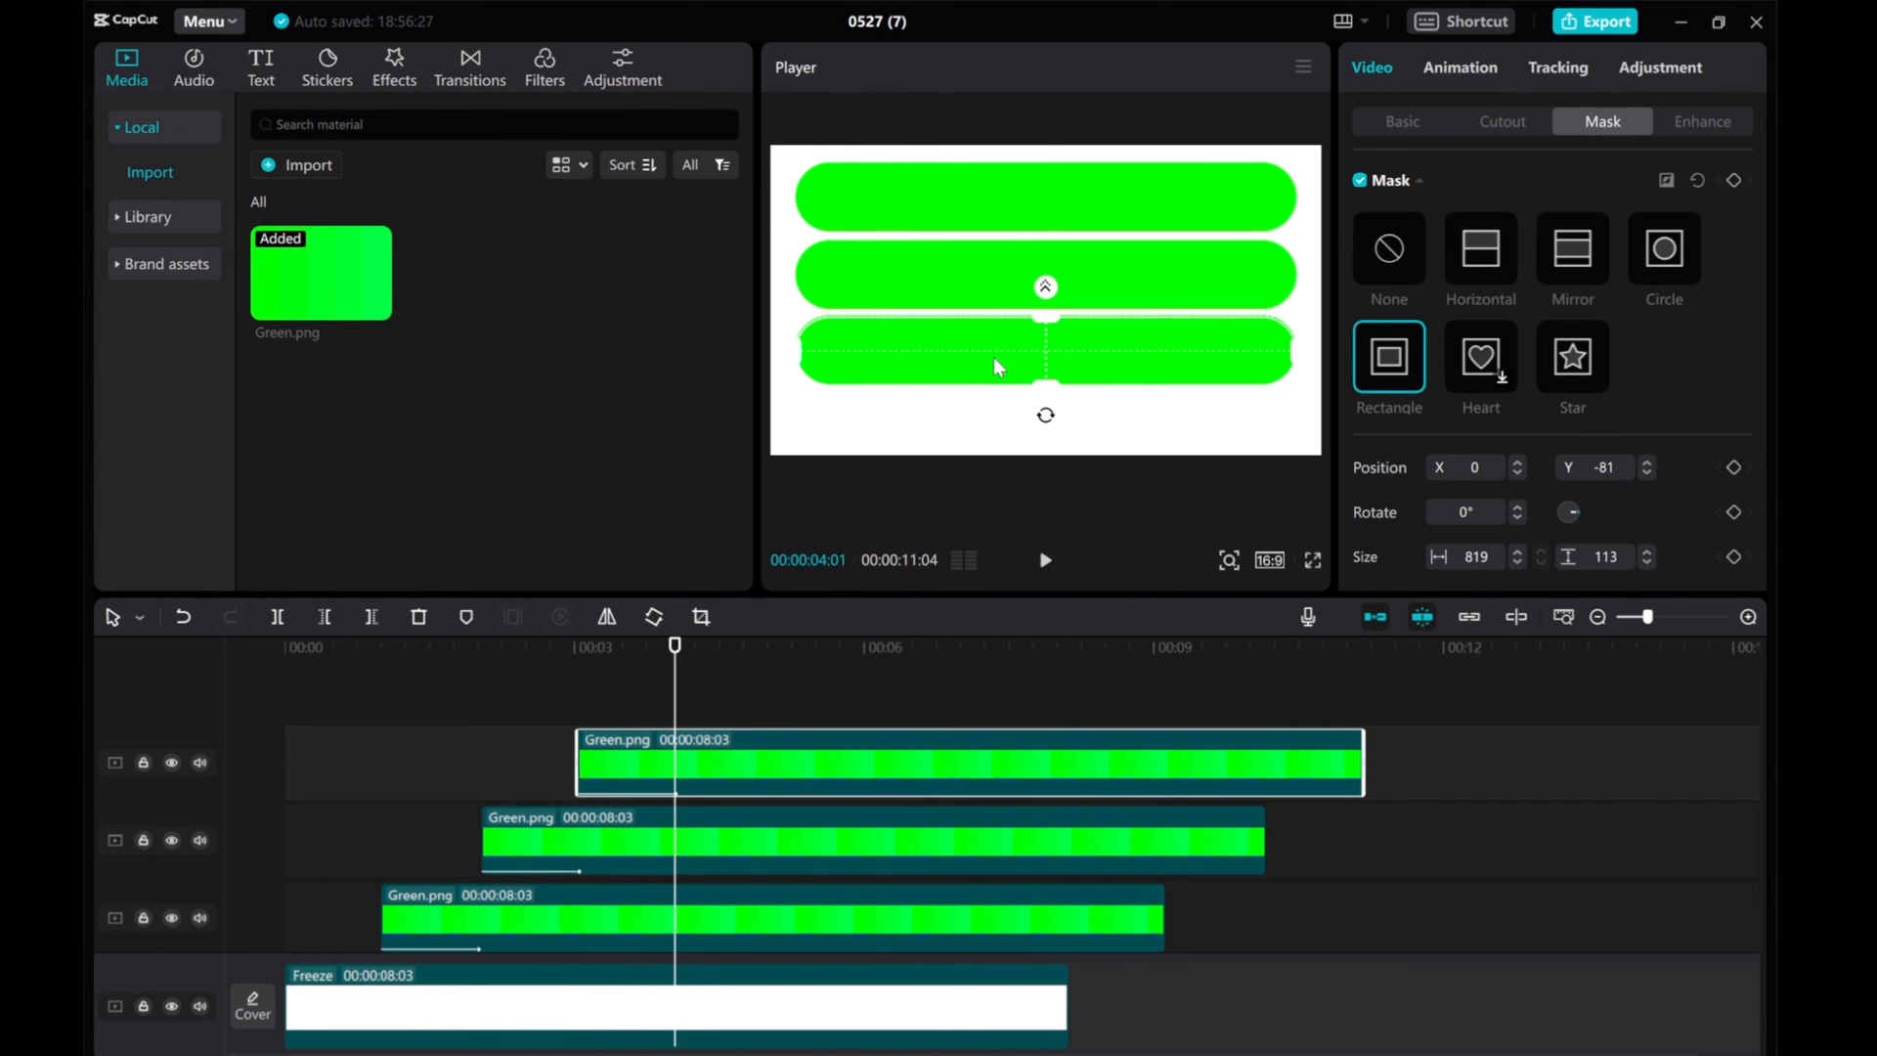
pyautogui.moveTo(993, 356); pyautogui.dragTo(994, 421)
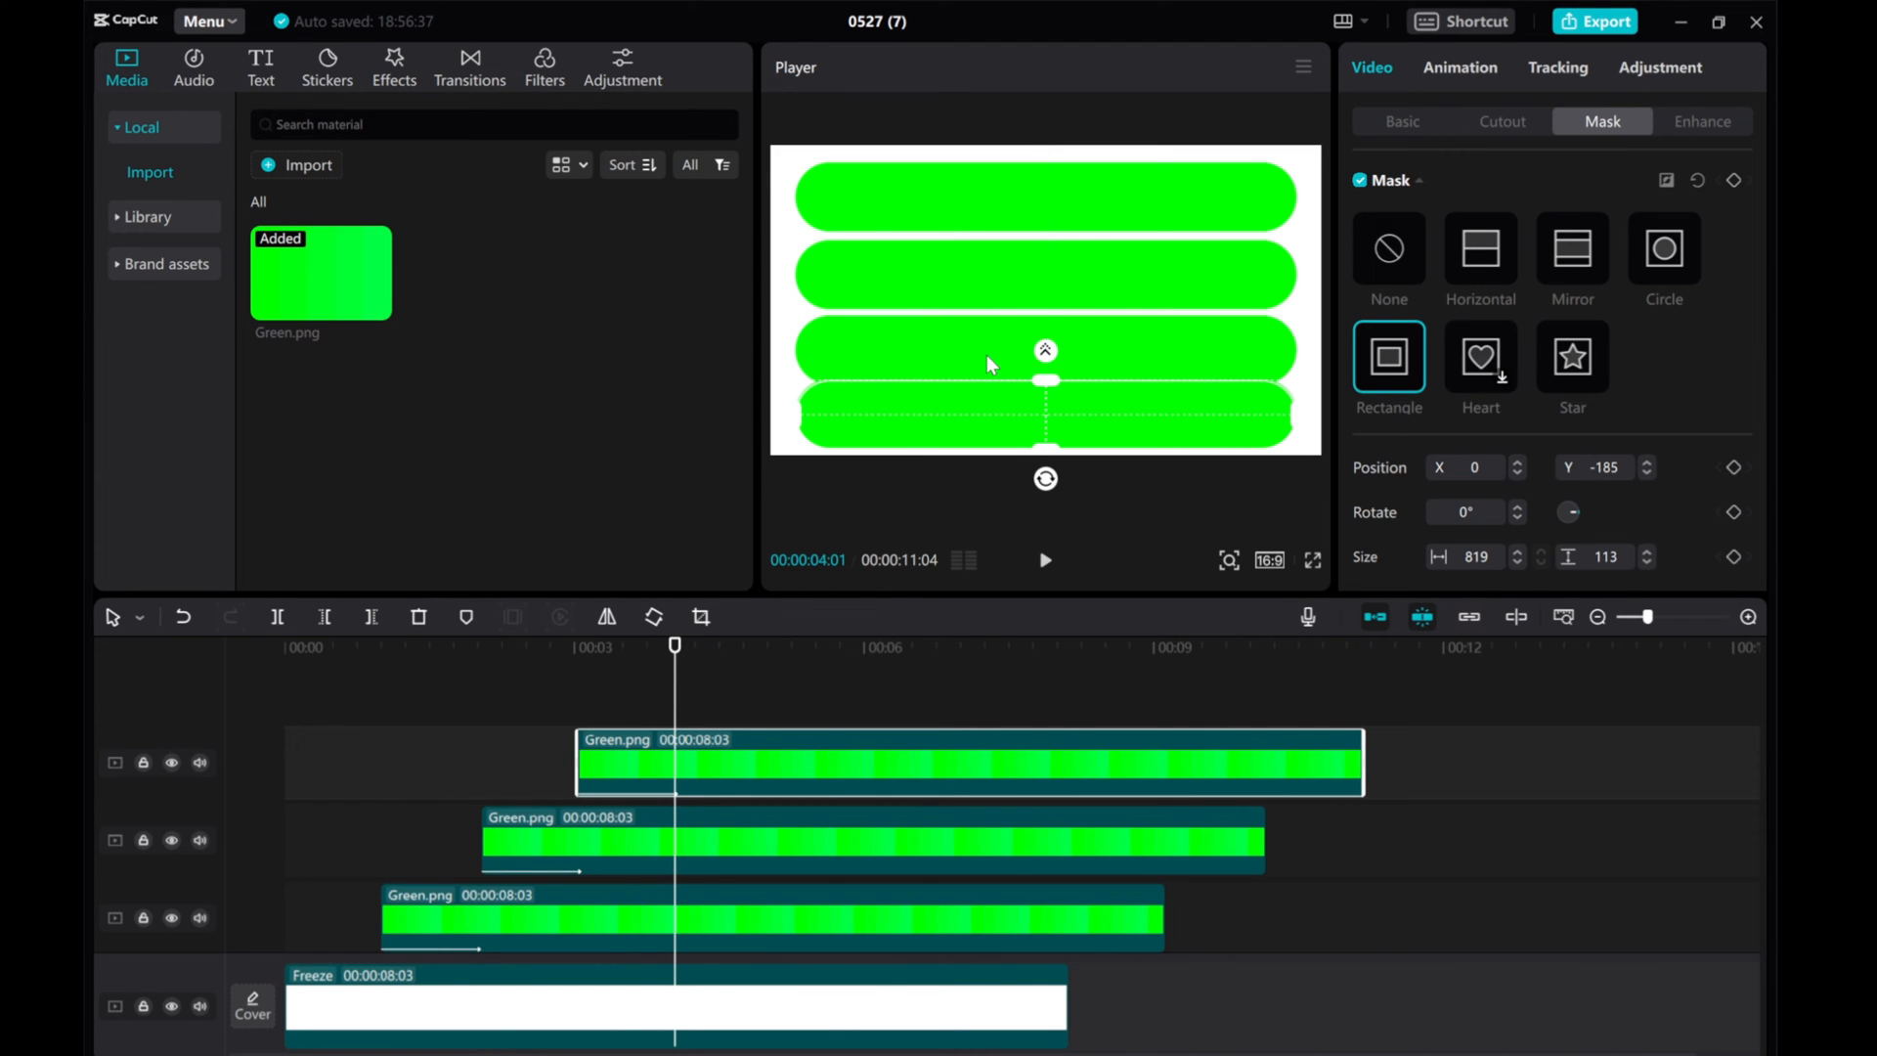
# - Paste a duplicate bar clip at the top of the frame and check each bar's position in turn
pyautogui.click(762, 844)
pyautogui.click(763, 919)
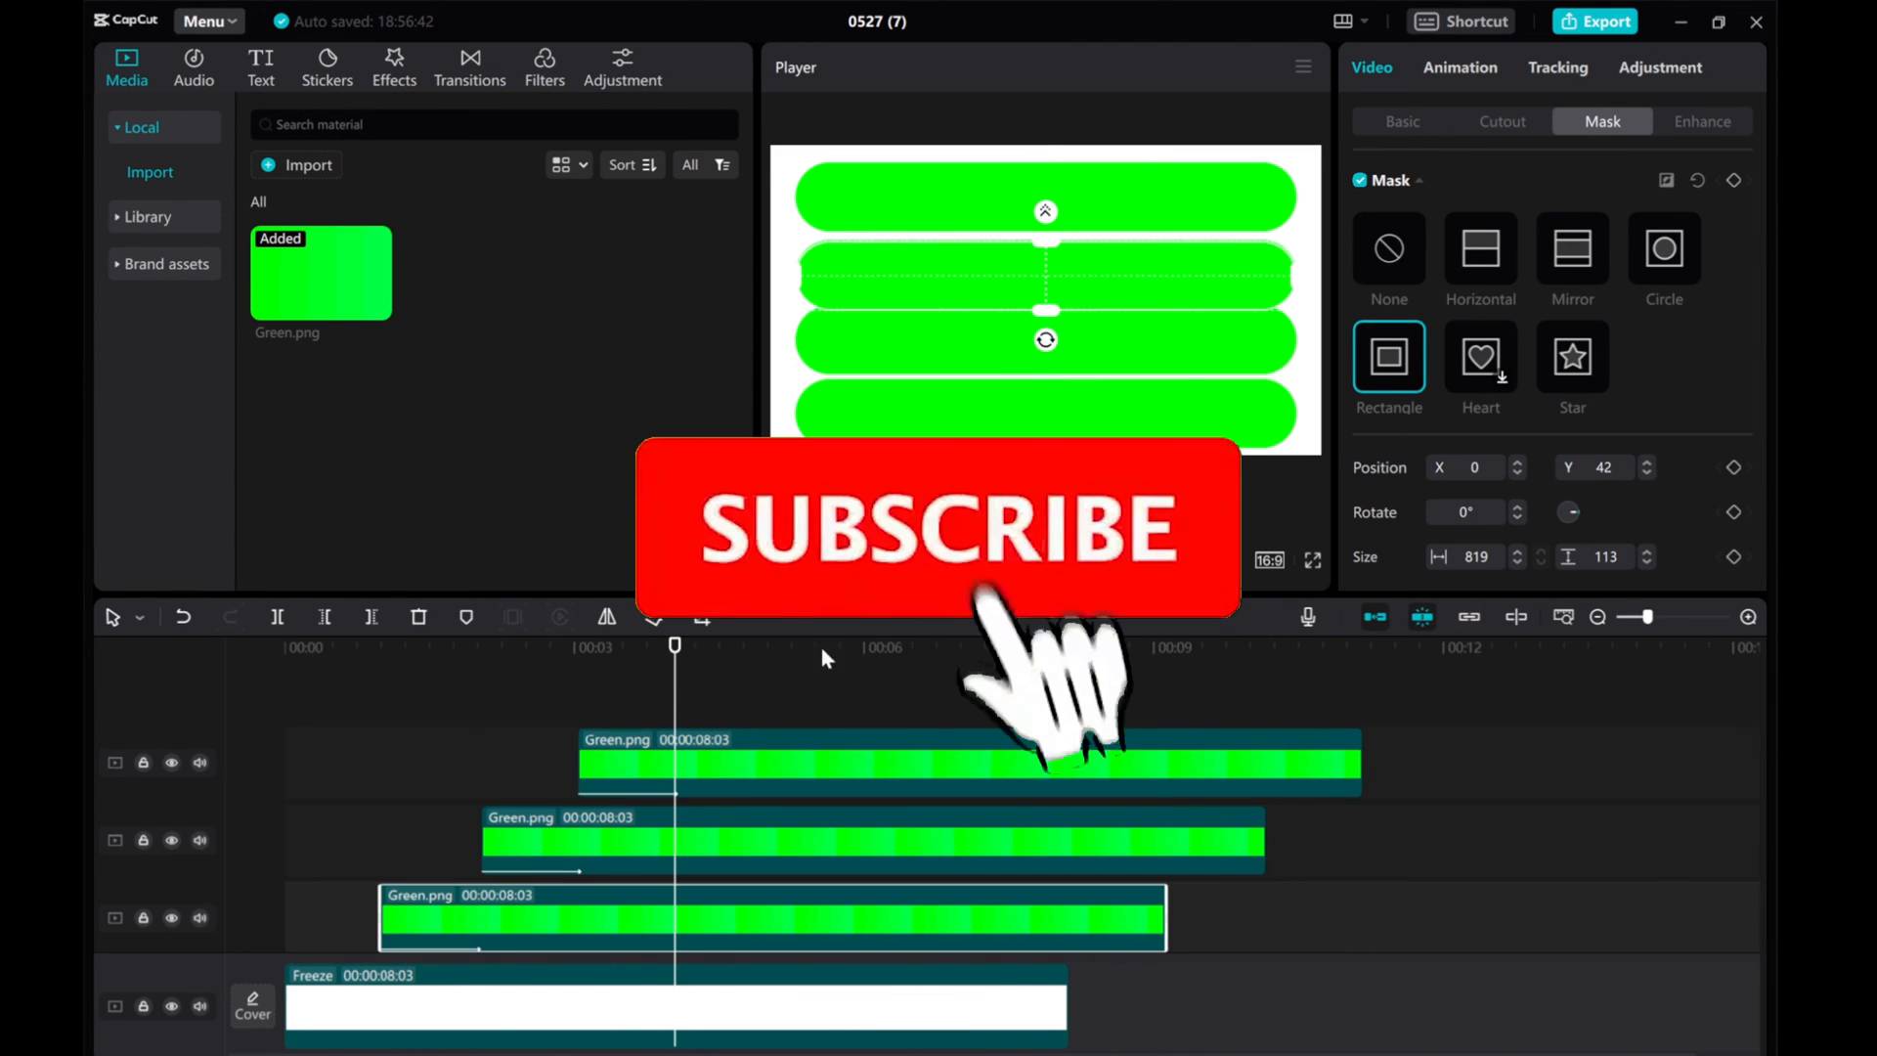
pyautogui.hotkey('ctrl', 'c')
pyautogui.hotkey('ctrl', 'v')
pyautogui.moveTo(981, 261); pyautogui.dragTo(986, 205)
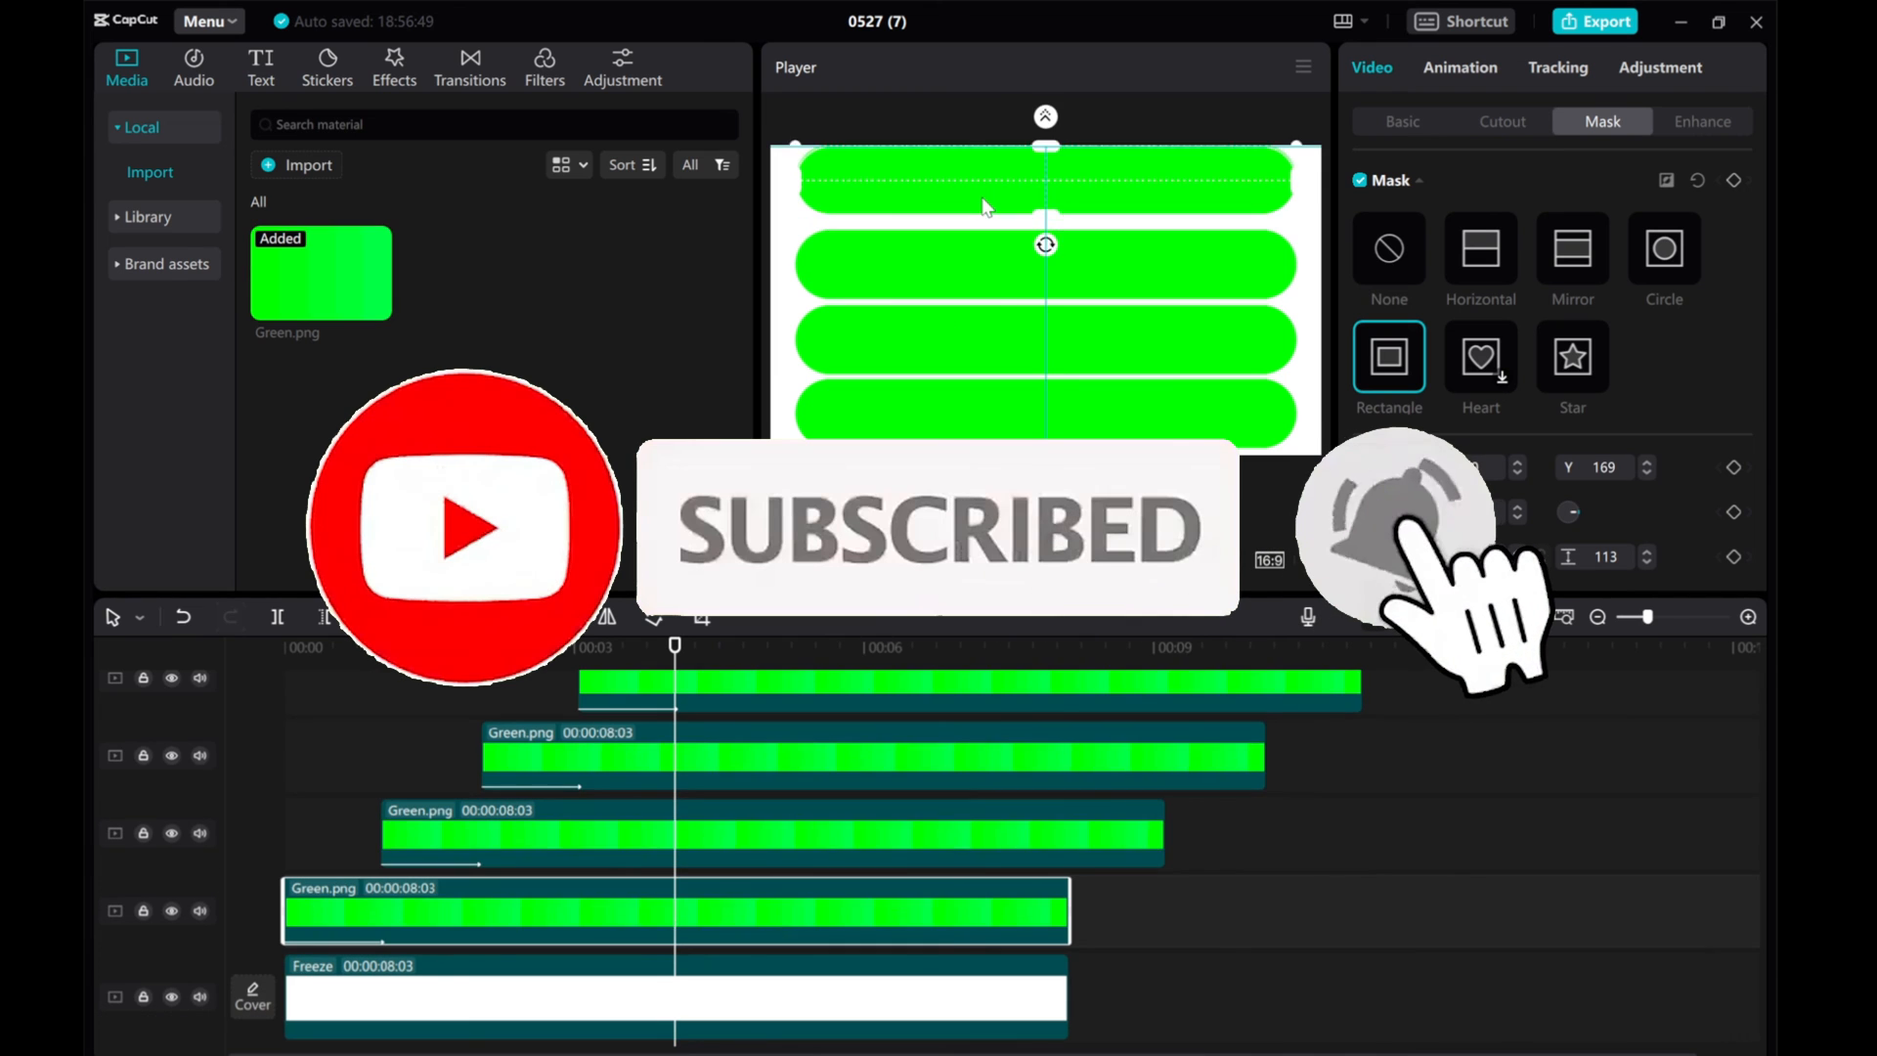
pyautogui.click(762, 831)
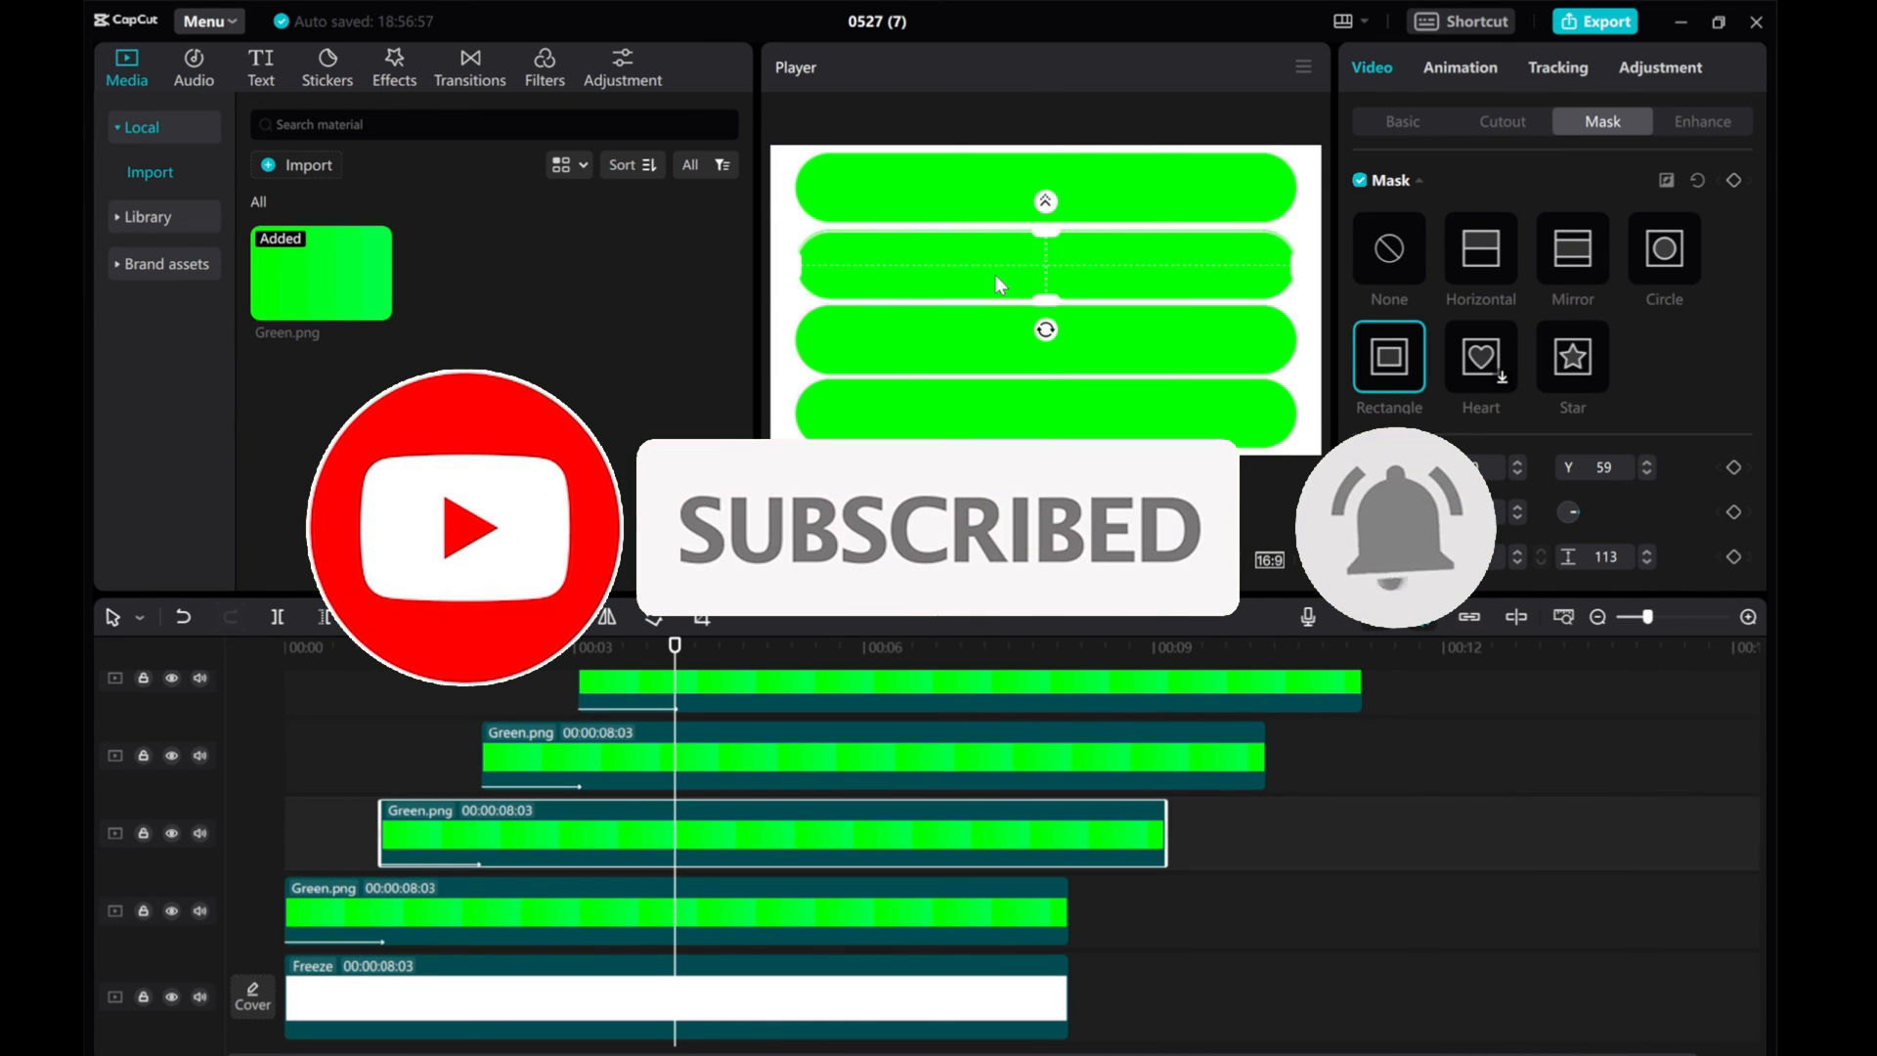
pyautogui.click(762, 755)
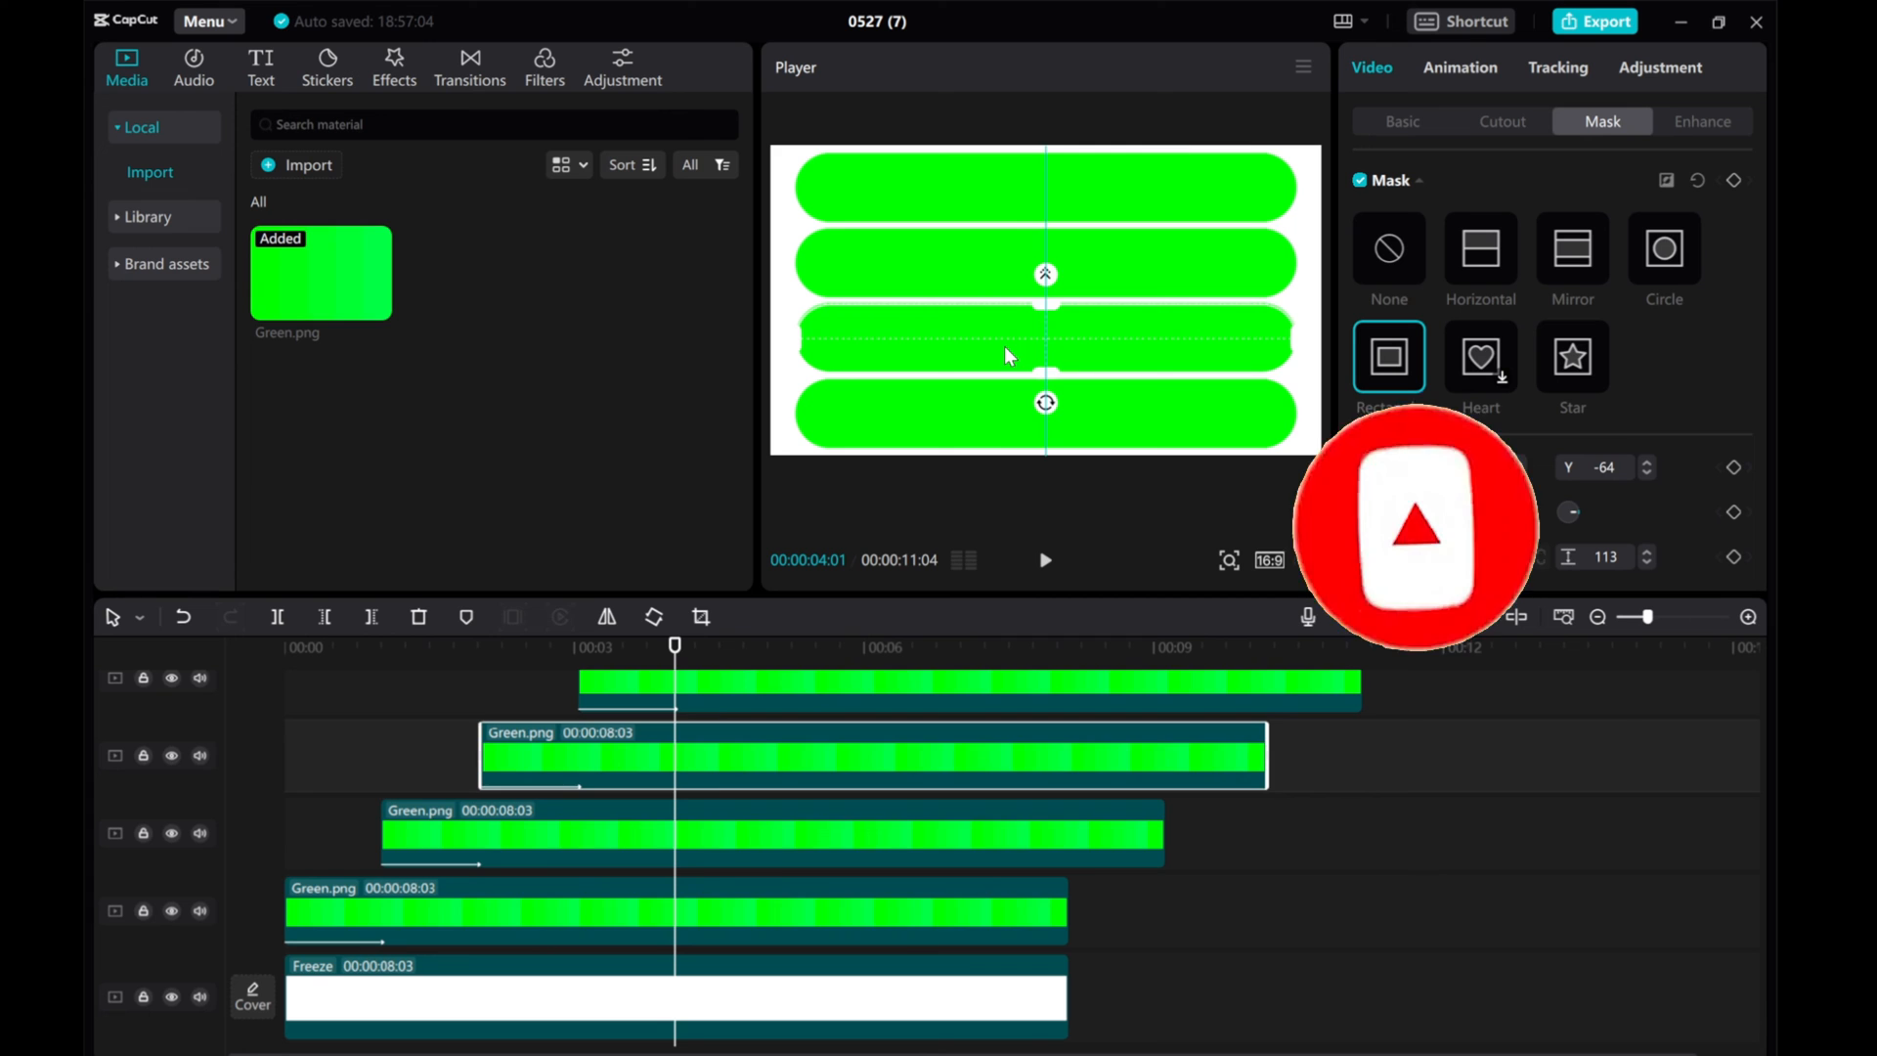
pyautogui.click(811, 689)
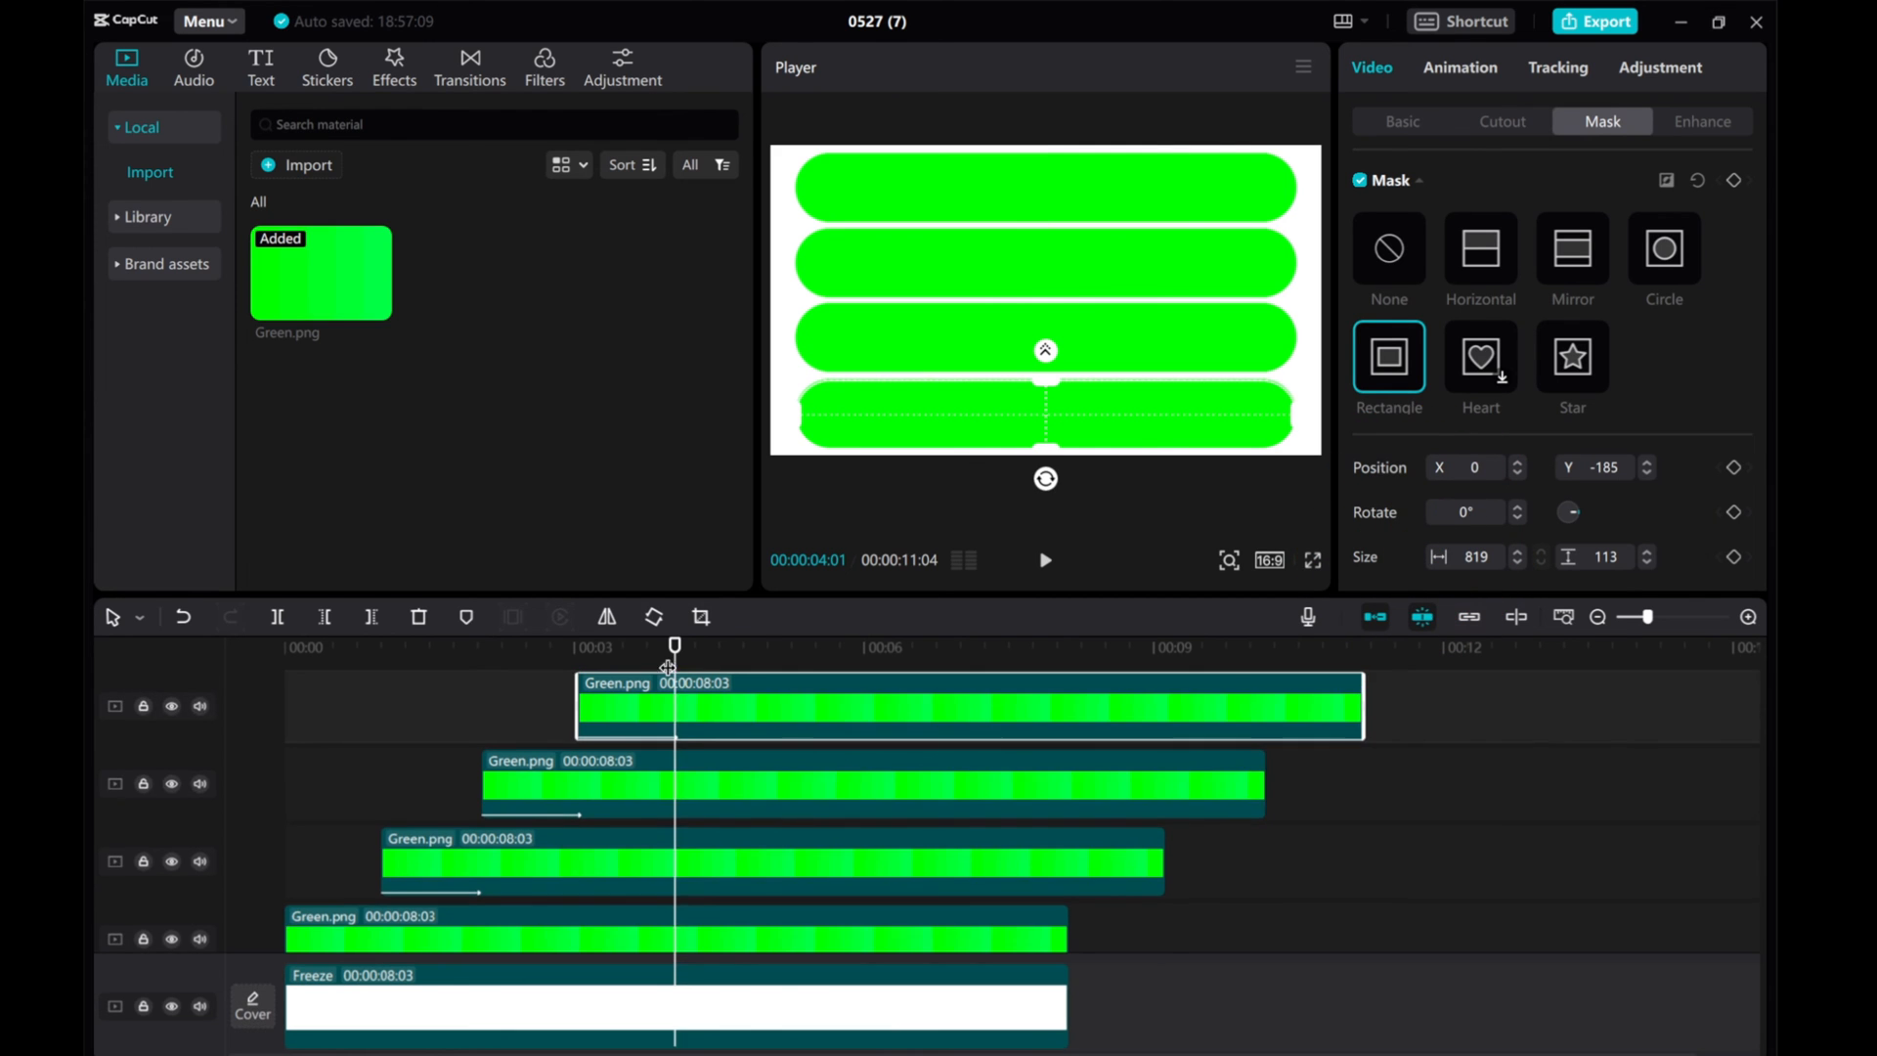
pyautogui.moveTo(673, 646); pyautogui.dragTo(678, 647)
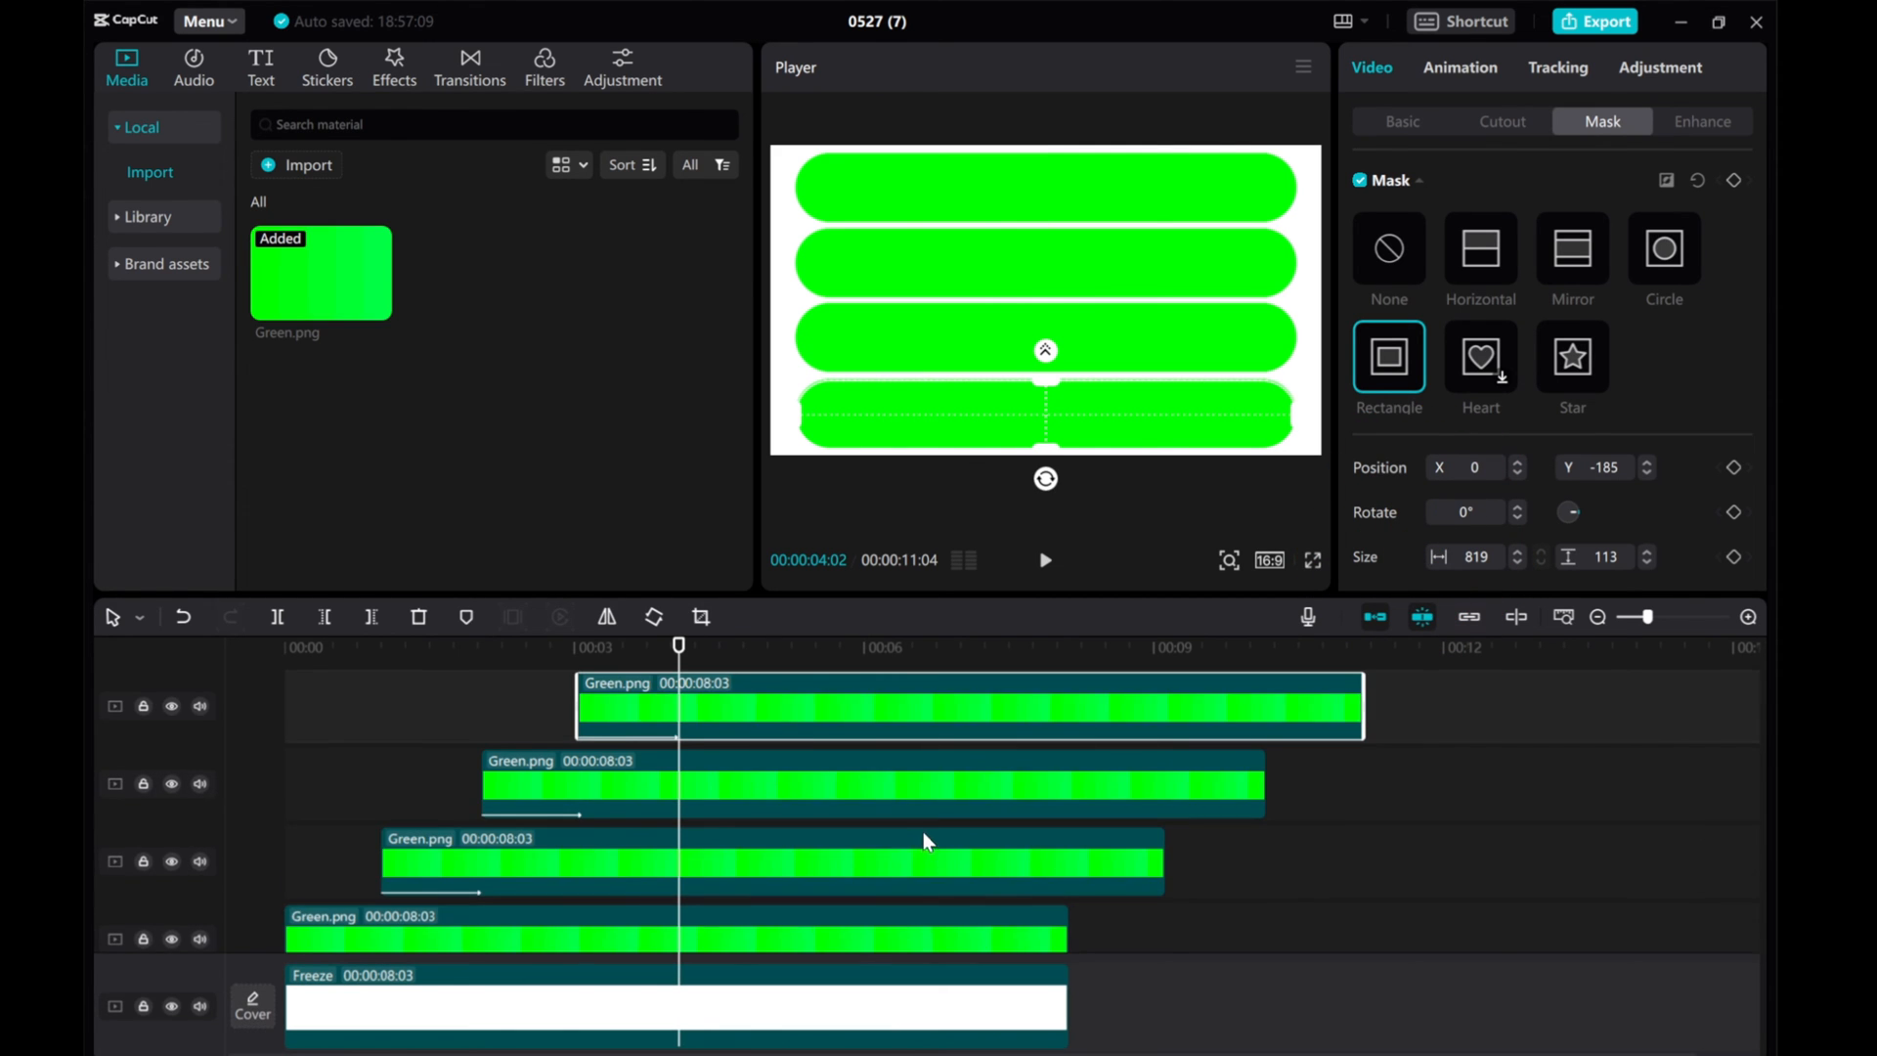
# - Trim the bar clips so all end with the white background, then drop a new Green.png layer at the playhead
pyautogui.moveTo(1162, 865); pyautogui.dragTo(1065, 866)
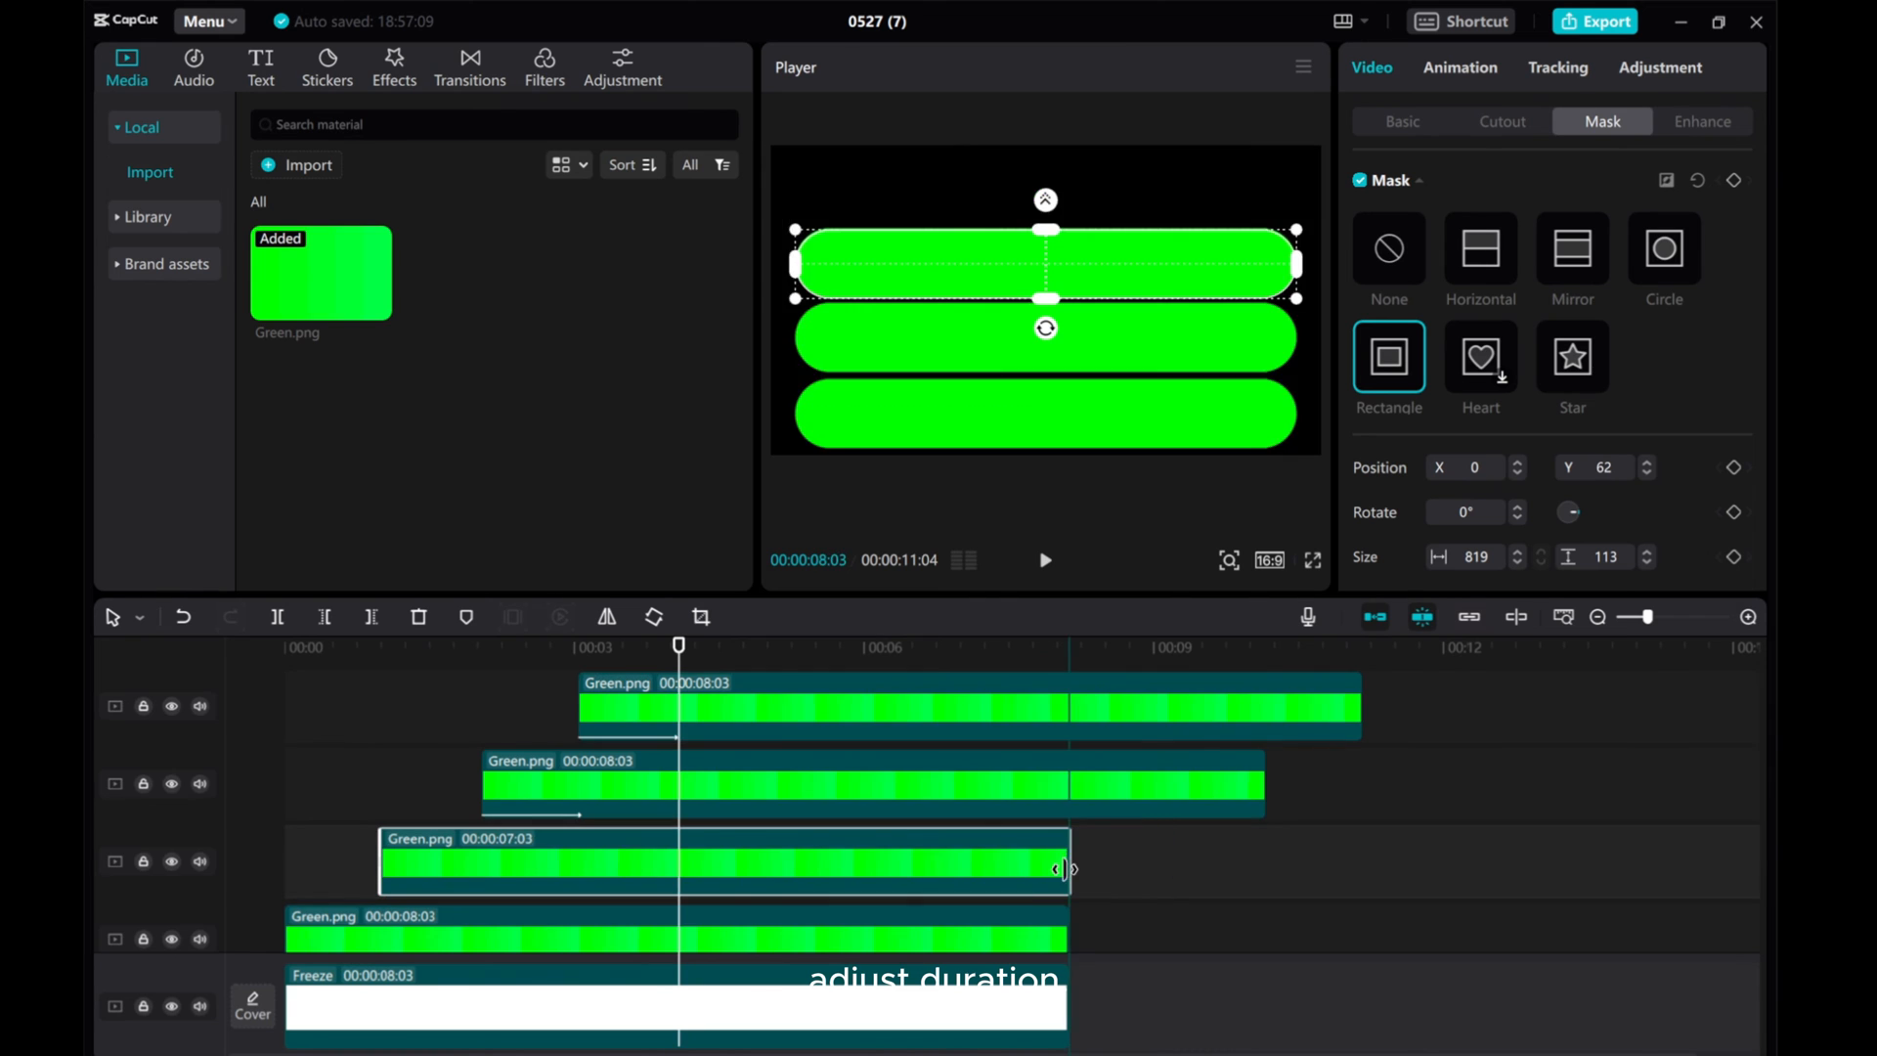
pyautogui.moveTo(1262, 809); pyautogui.dragTo(1067, 809)
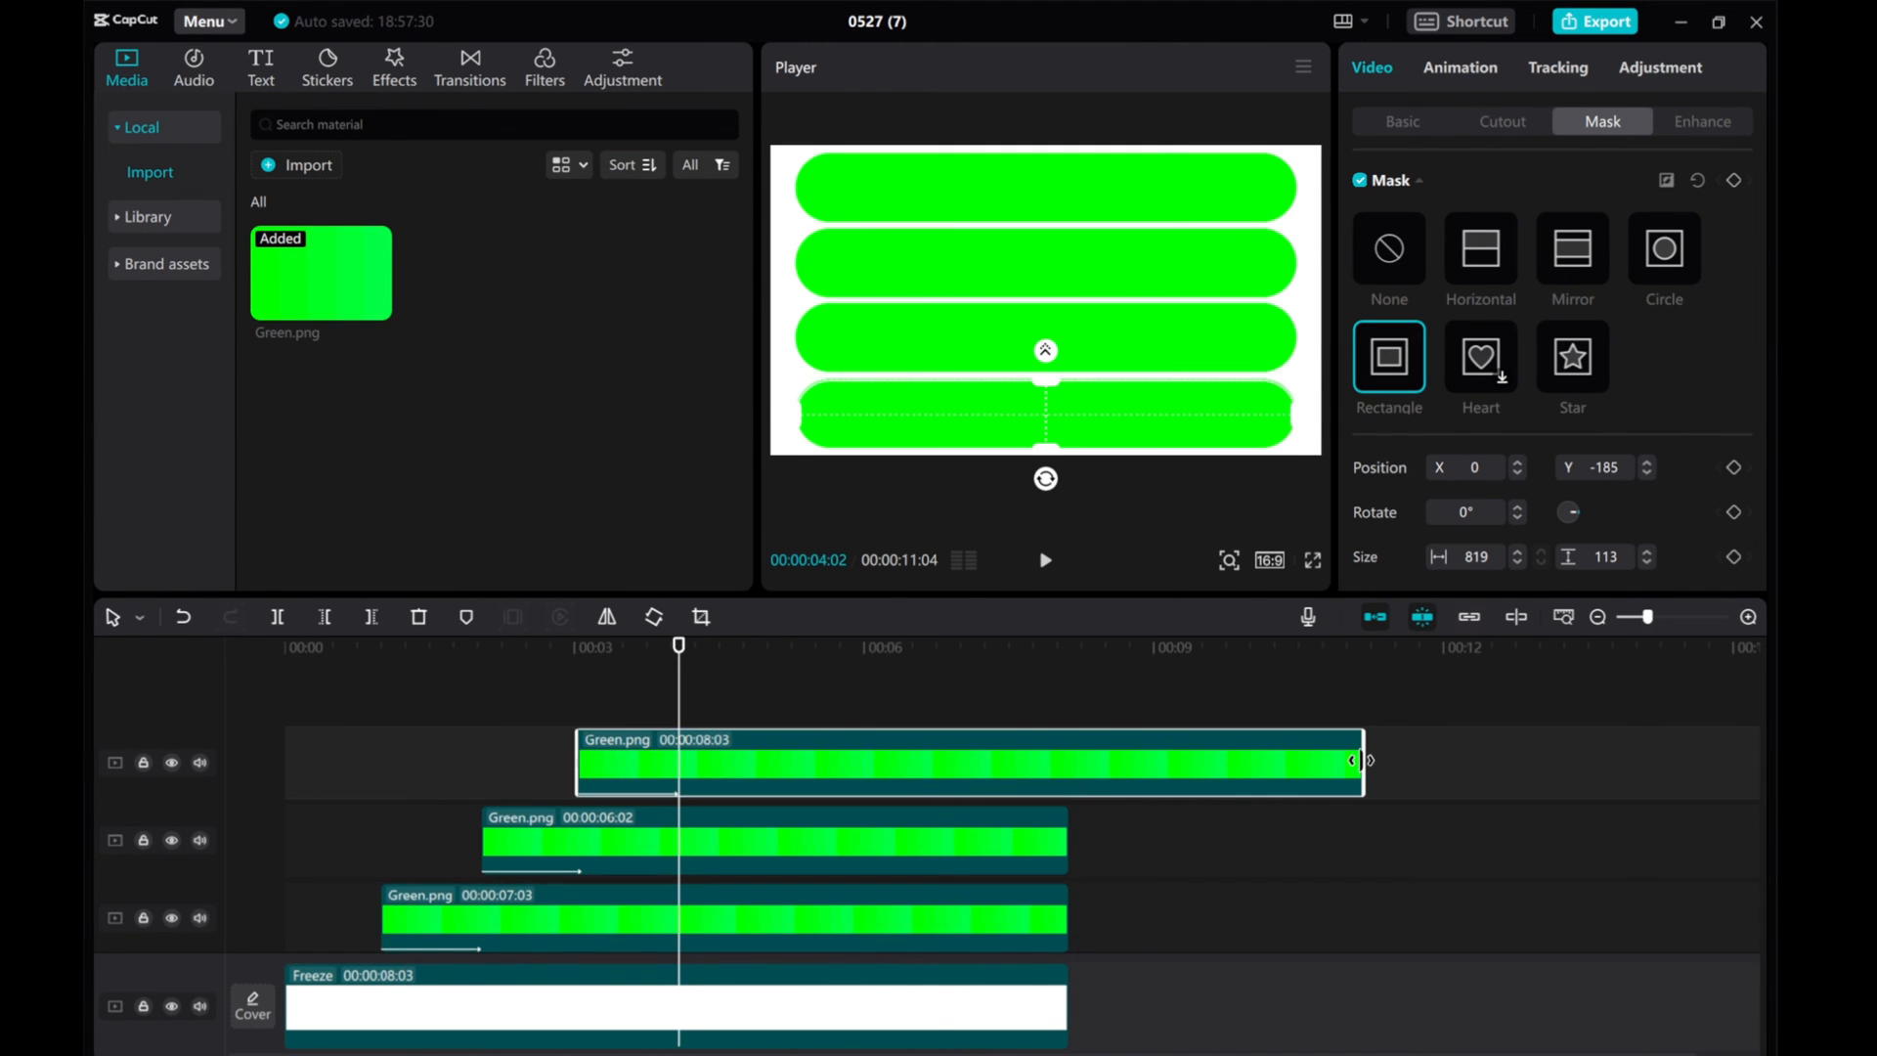
pyautogui.moveTo(1356, 761); pyautogui.dragTo(1067, 760)
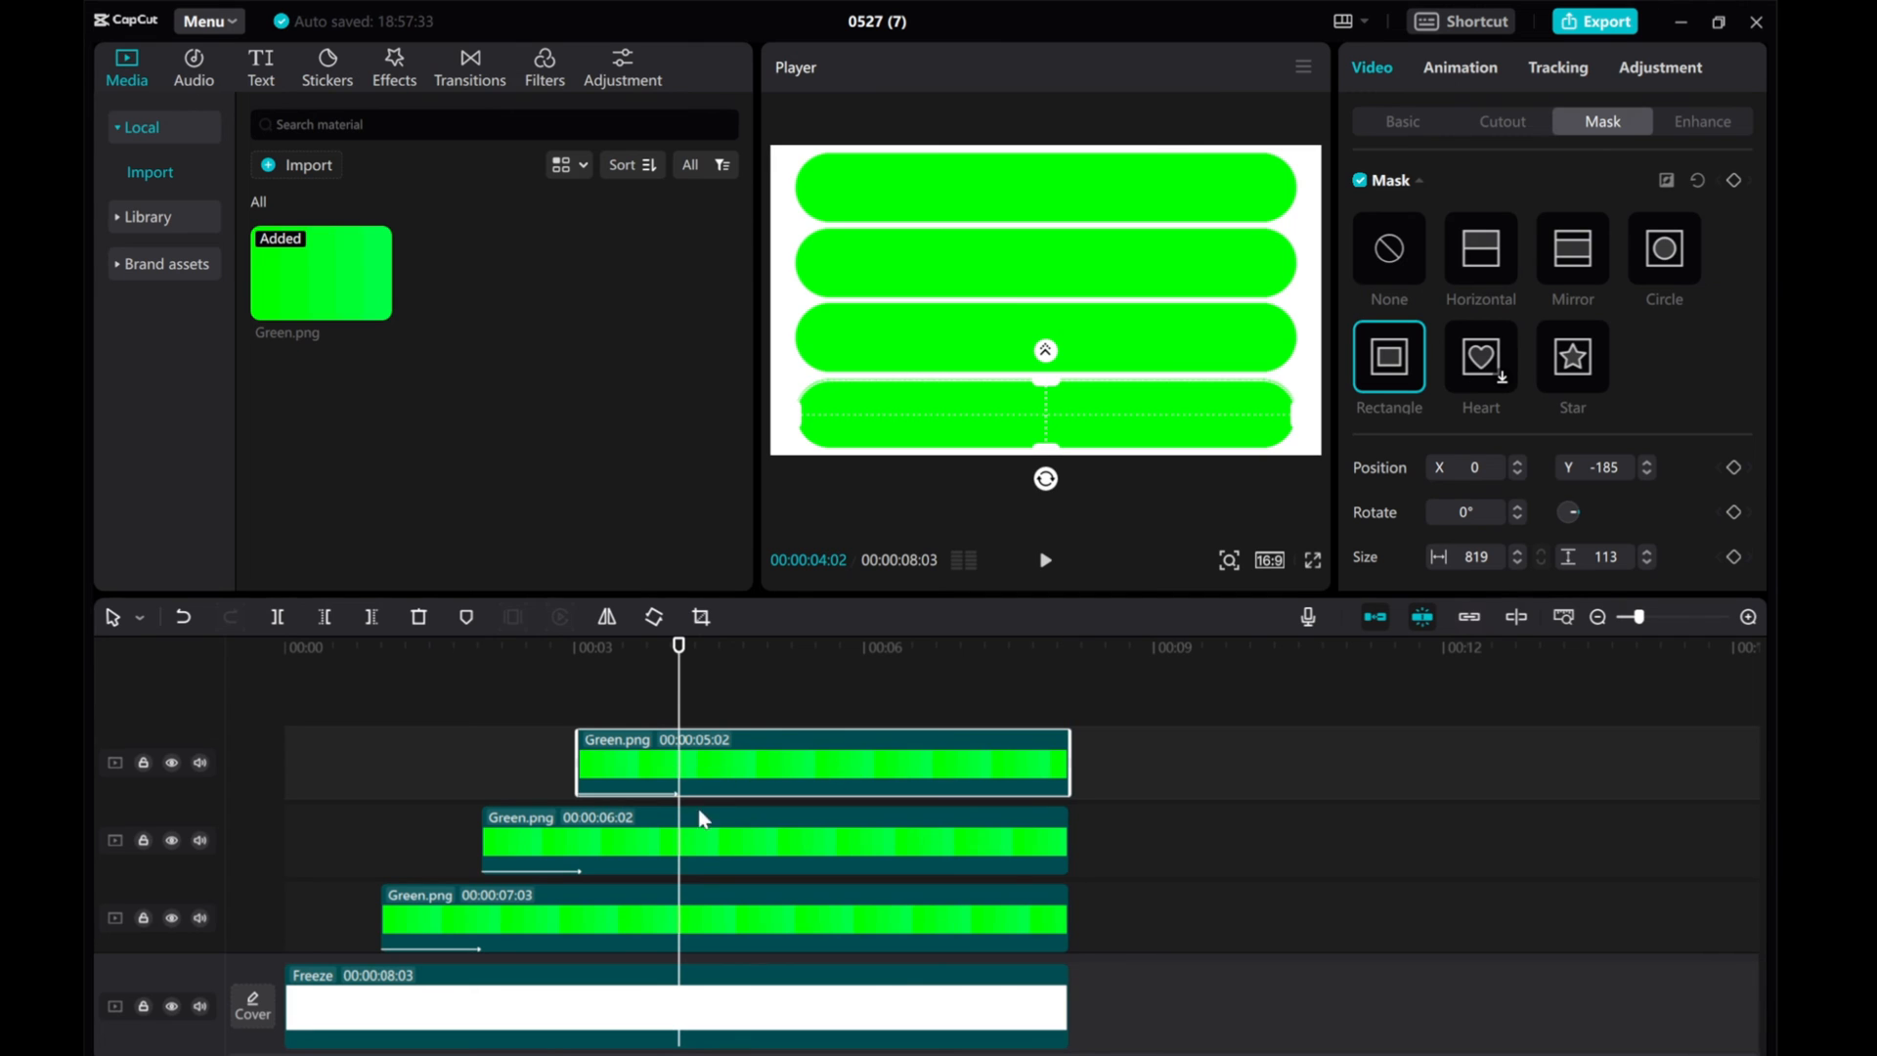
pyautogui.moveTo(320, 273); pyautogui.dragTo(688, 695)
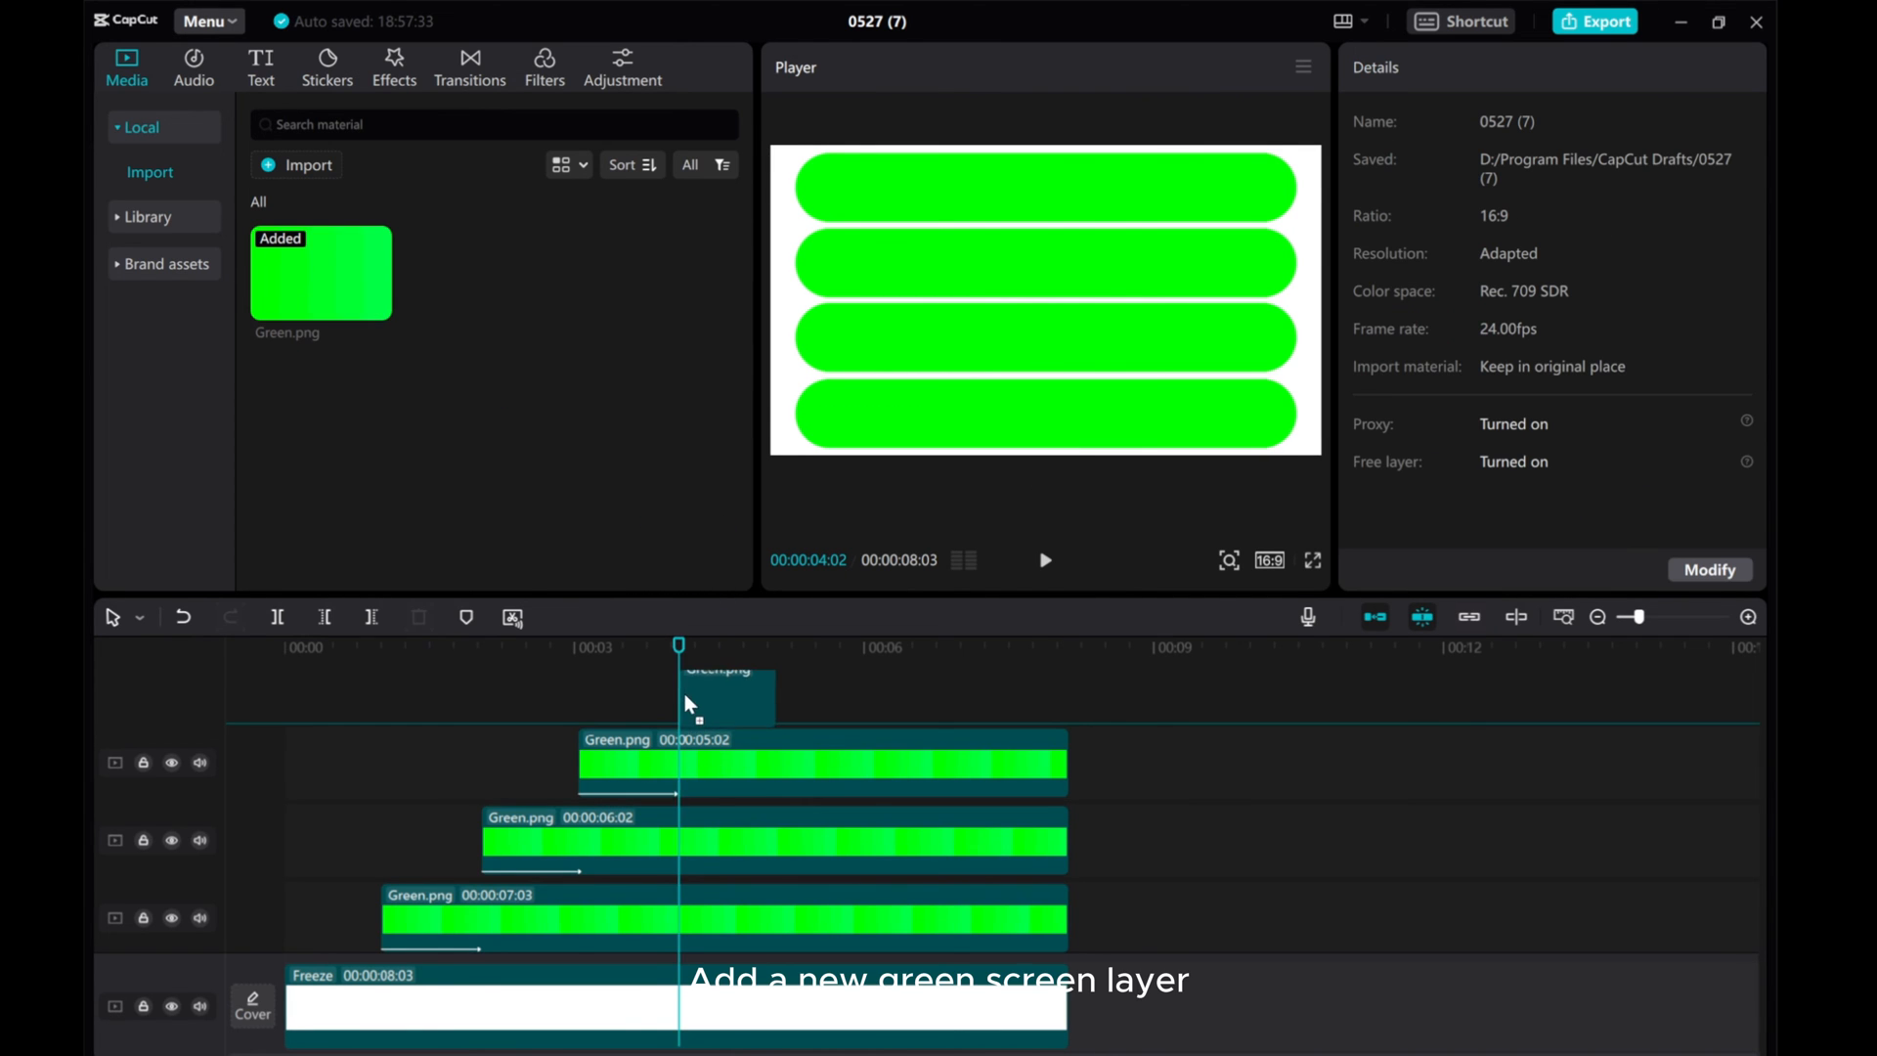
# - Extend the new green layer to end with the others, scale it full-frame, and trim its start later
pyautogui.moveTo(775, 763); pyautogui.dragTo(1067, 792)
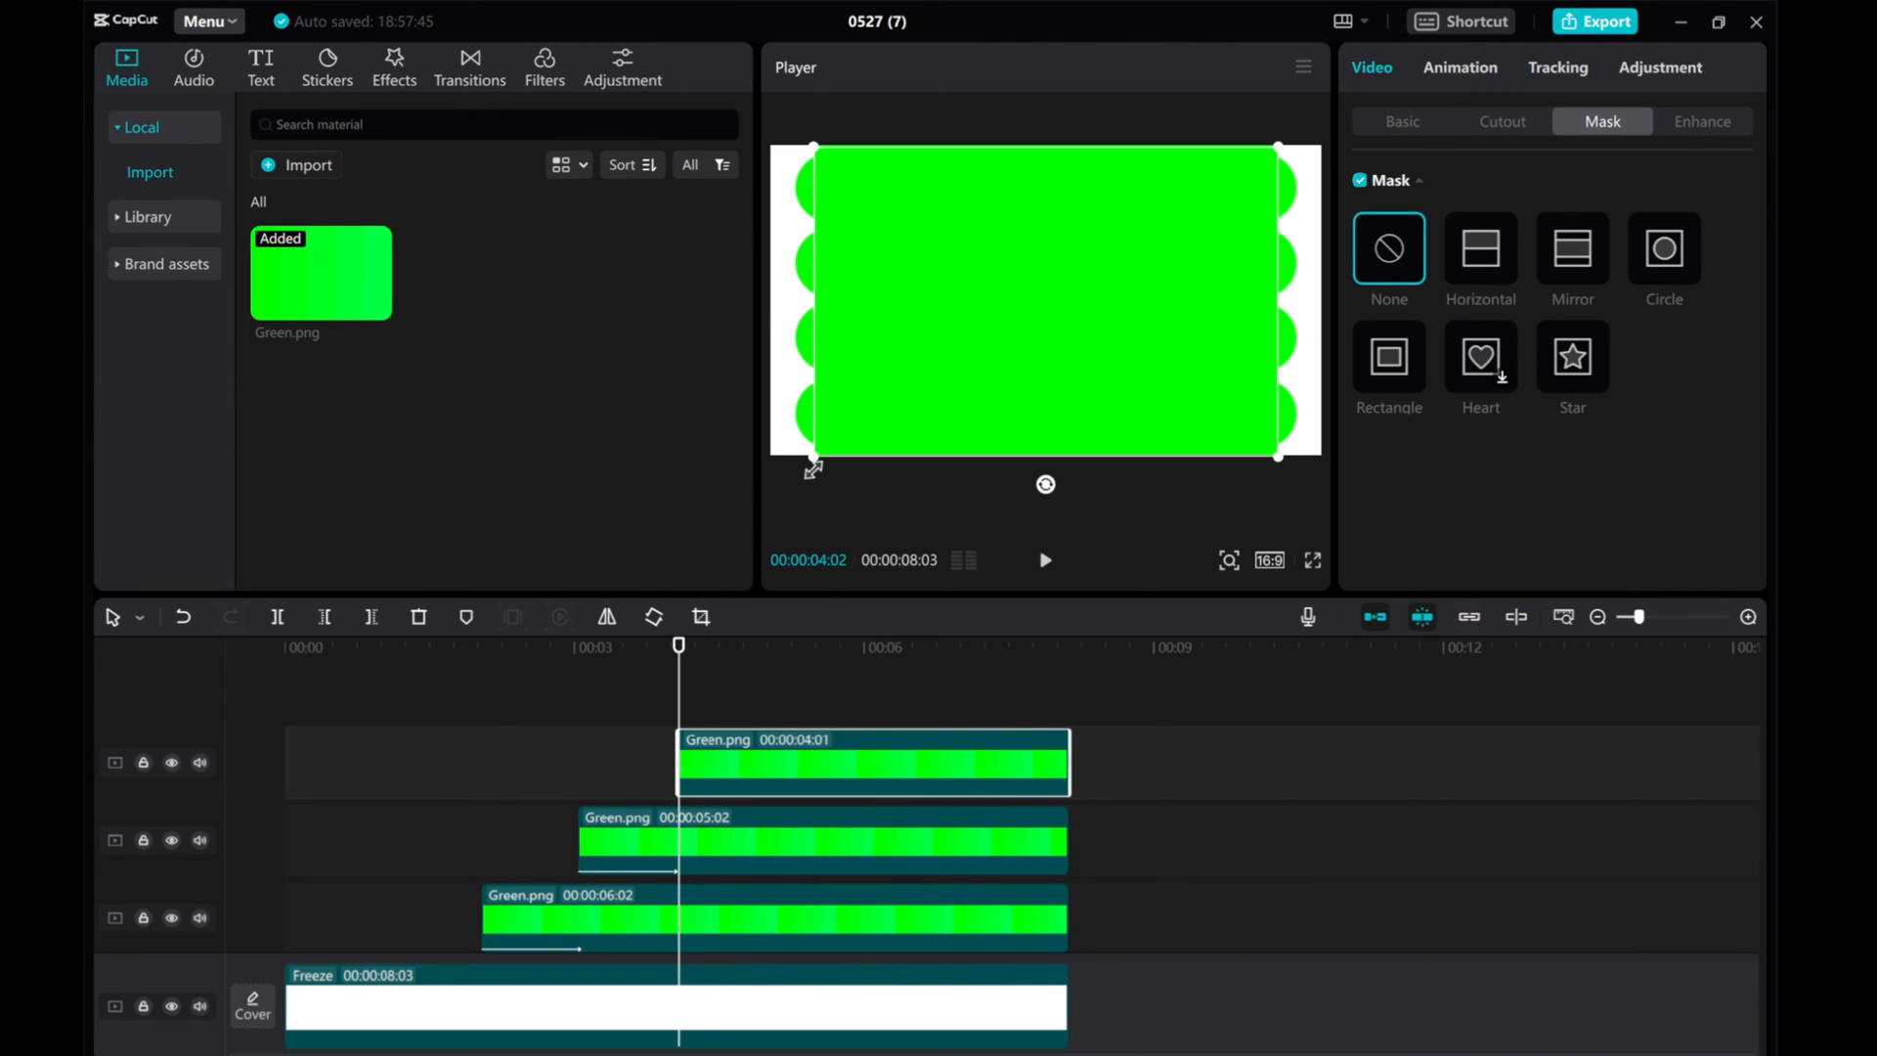
pyautogui.moveTo(813, 466); pyautogui.dragTo(745, 477)
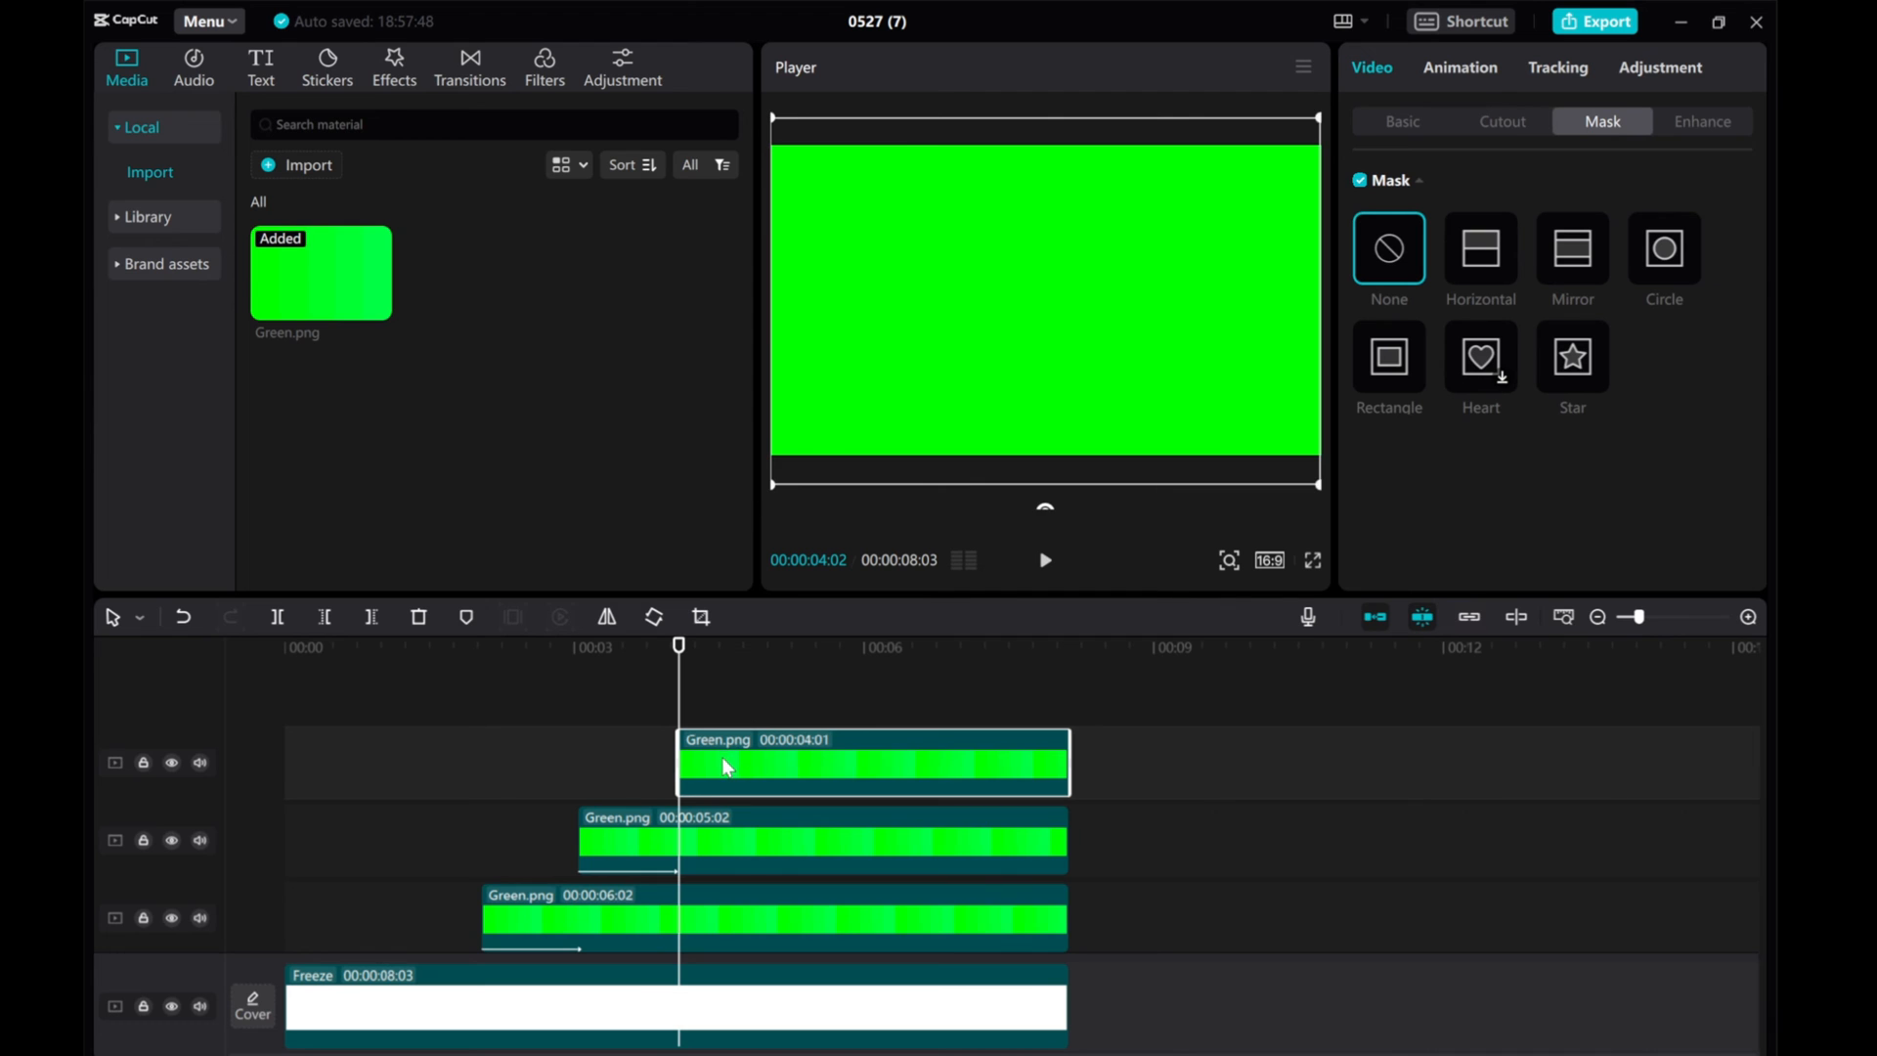
pyautogui.moveTo(678, 718)
pyautogui.mouseDown()
pyautogui.moveTo(661, 714)
pyautogui.moveTo(702, 755)
pyautogui.moveTo(683, 739)
pyautogui.mouseUp()
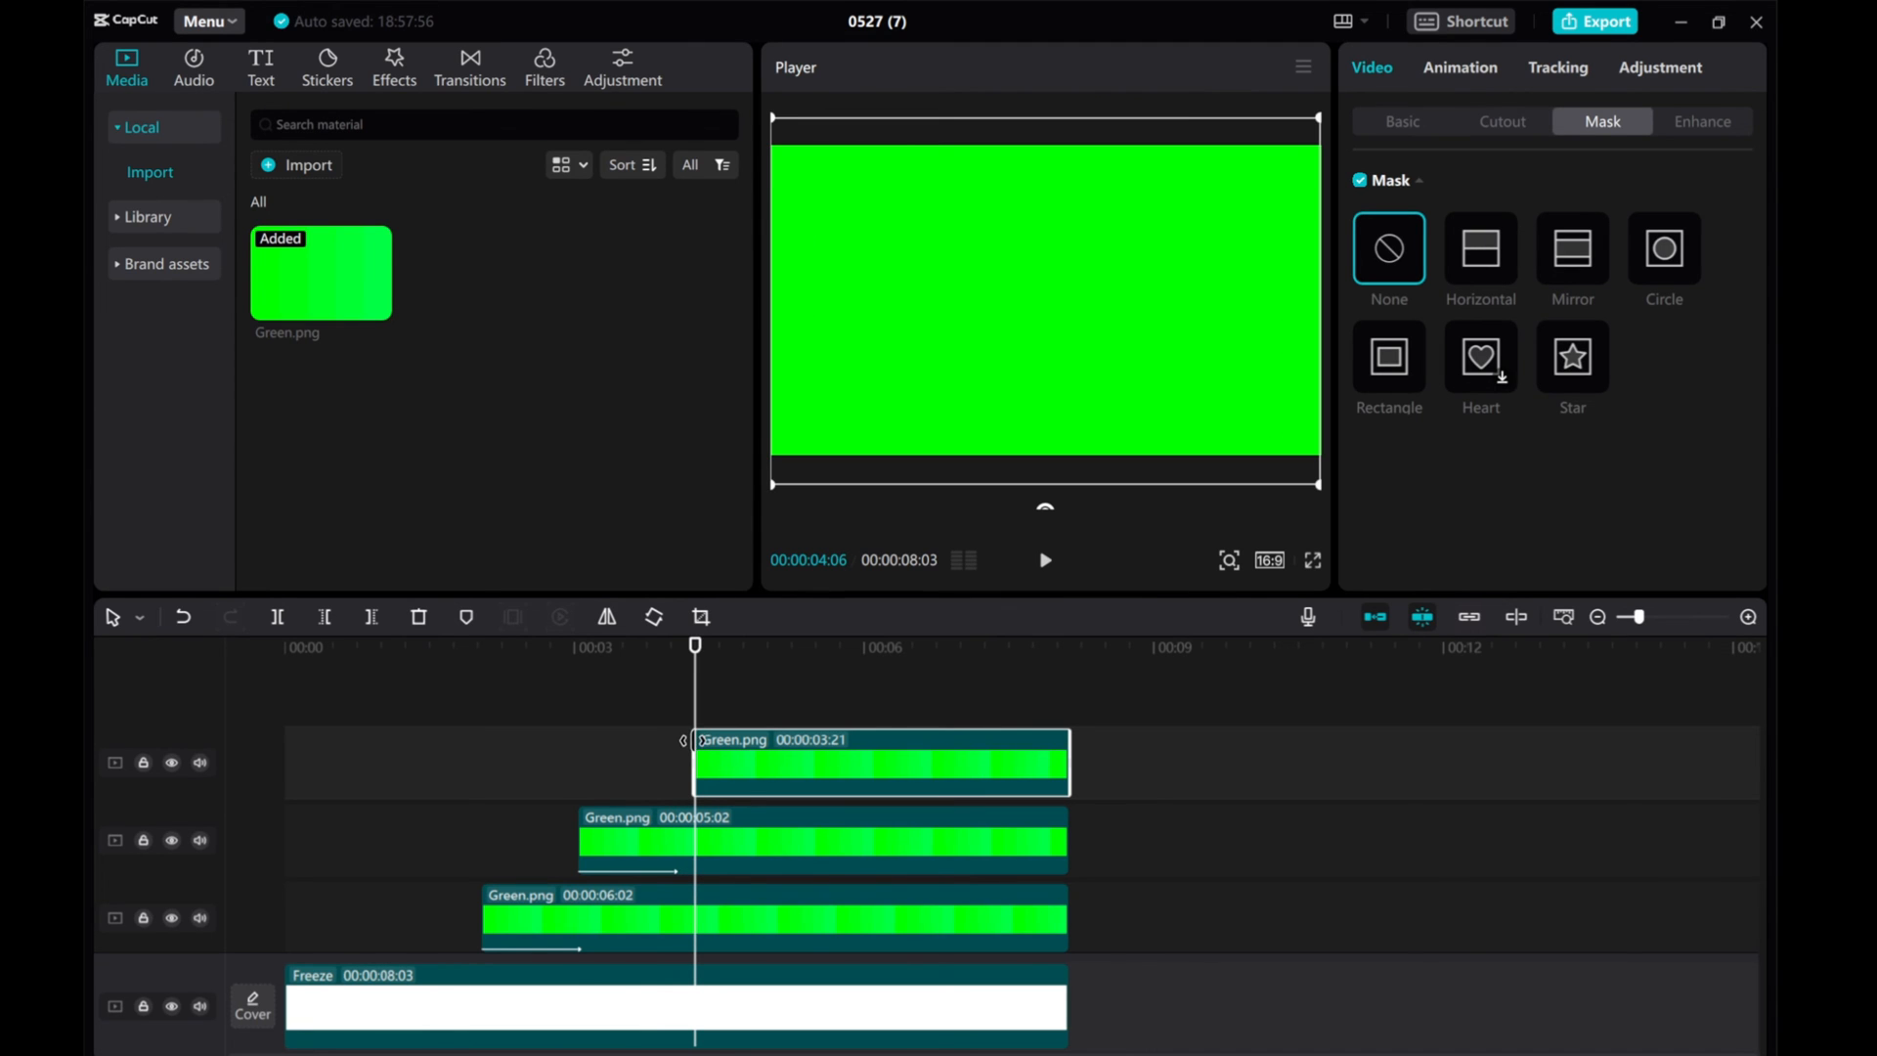
pyautogui.click(681, 714)
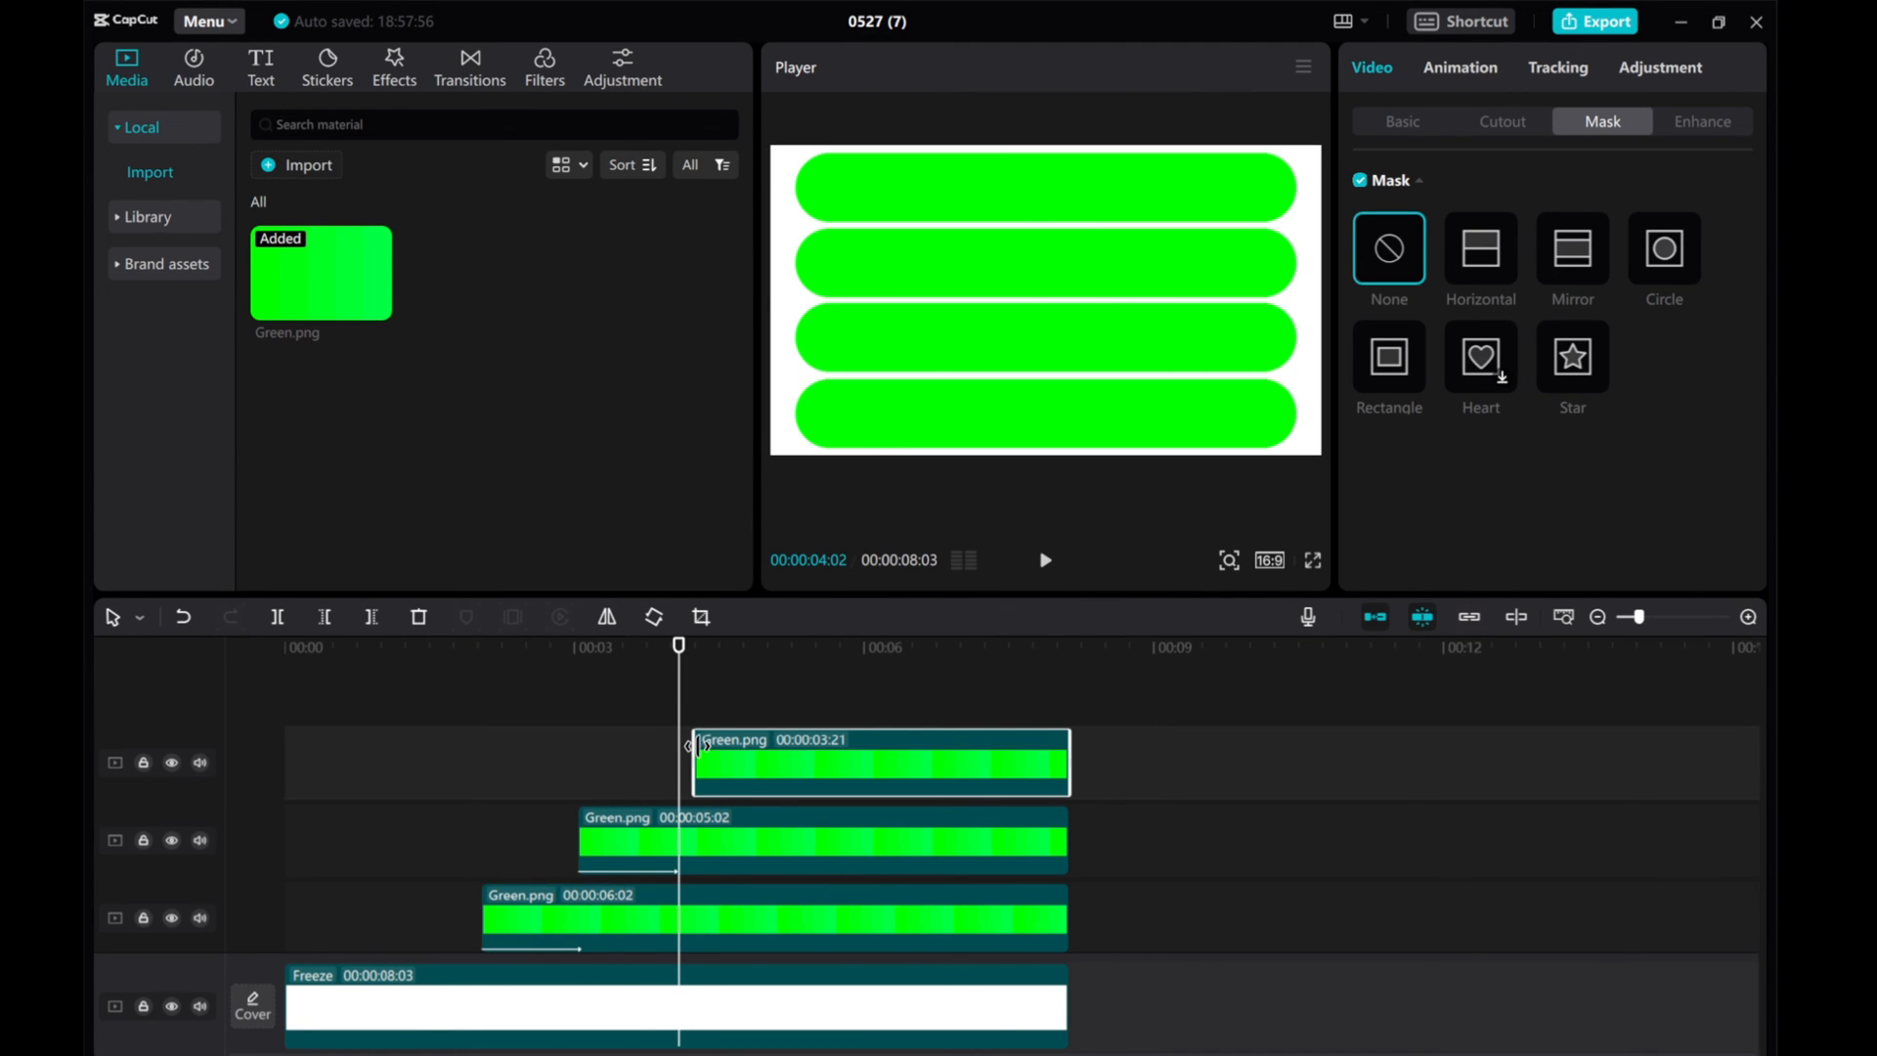
pyautogui.moveTo(695, 756); pyautogui.dragTo(745, 743)
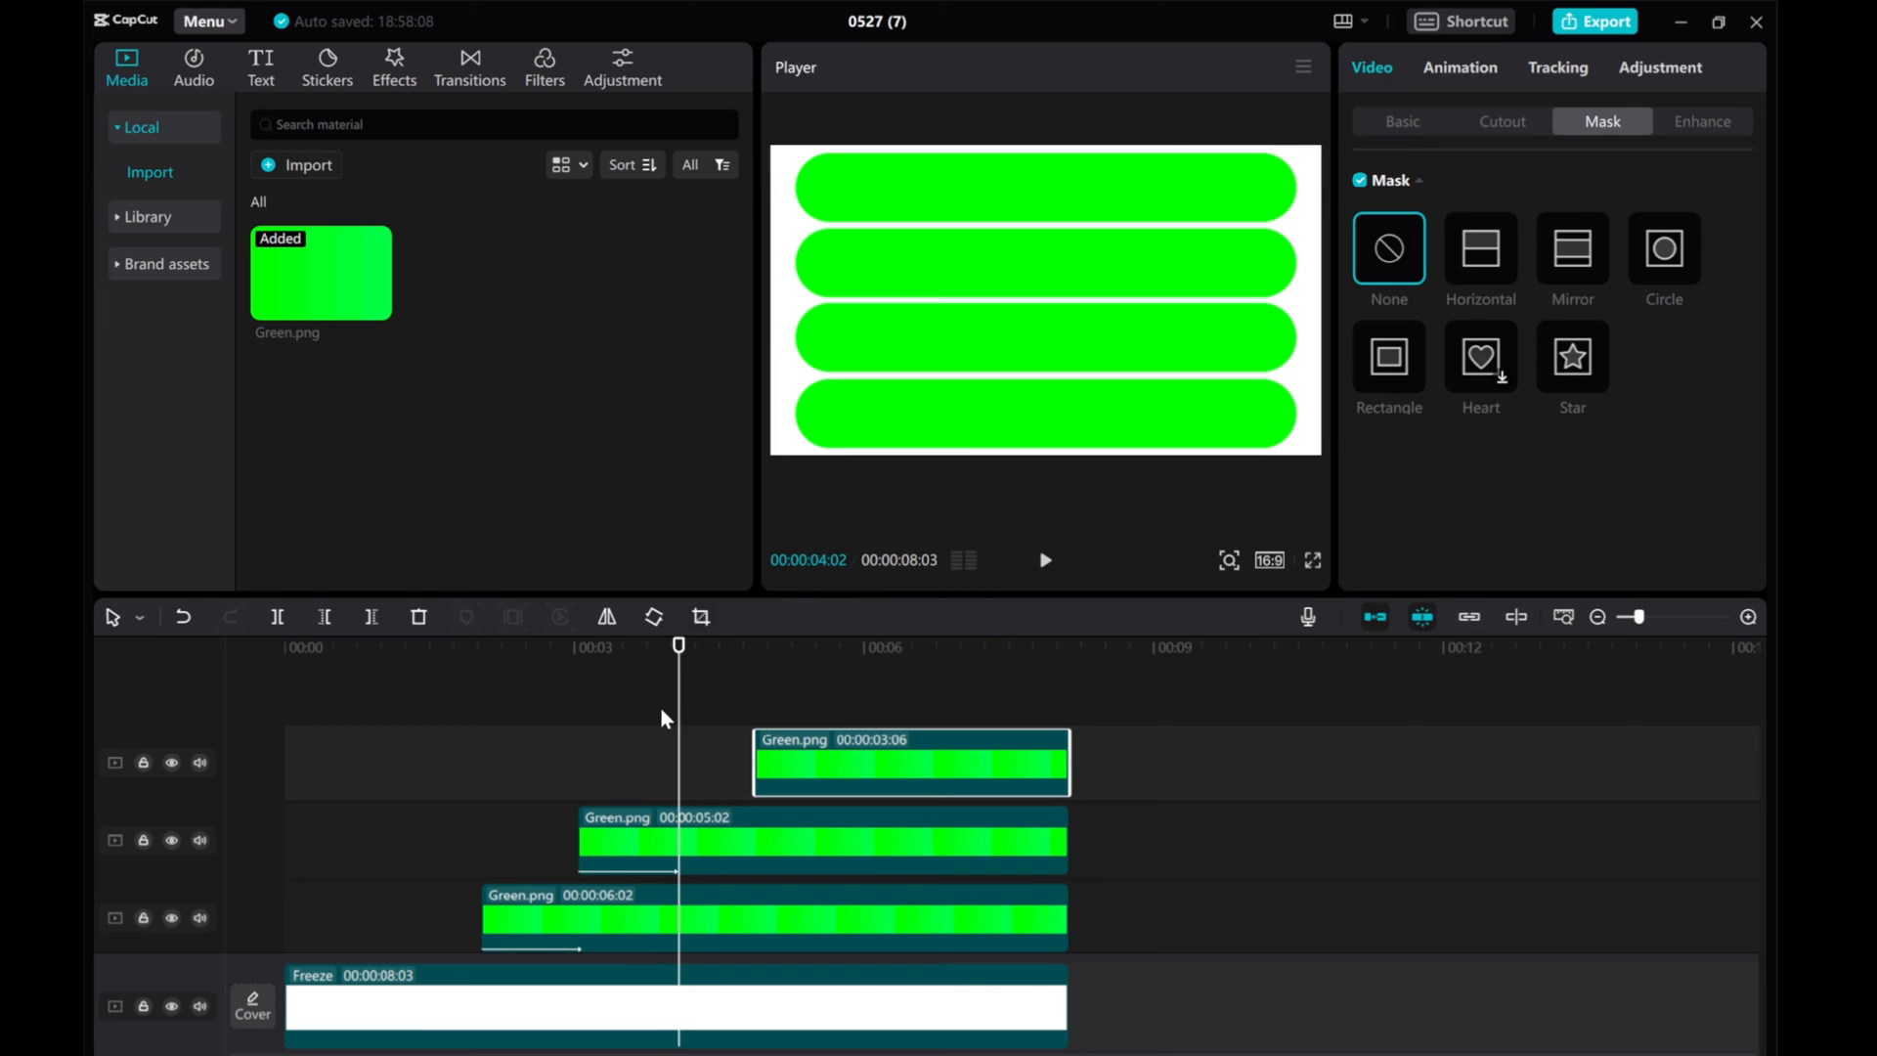
pyautogui.click(756, 722)
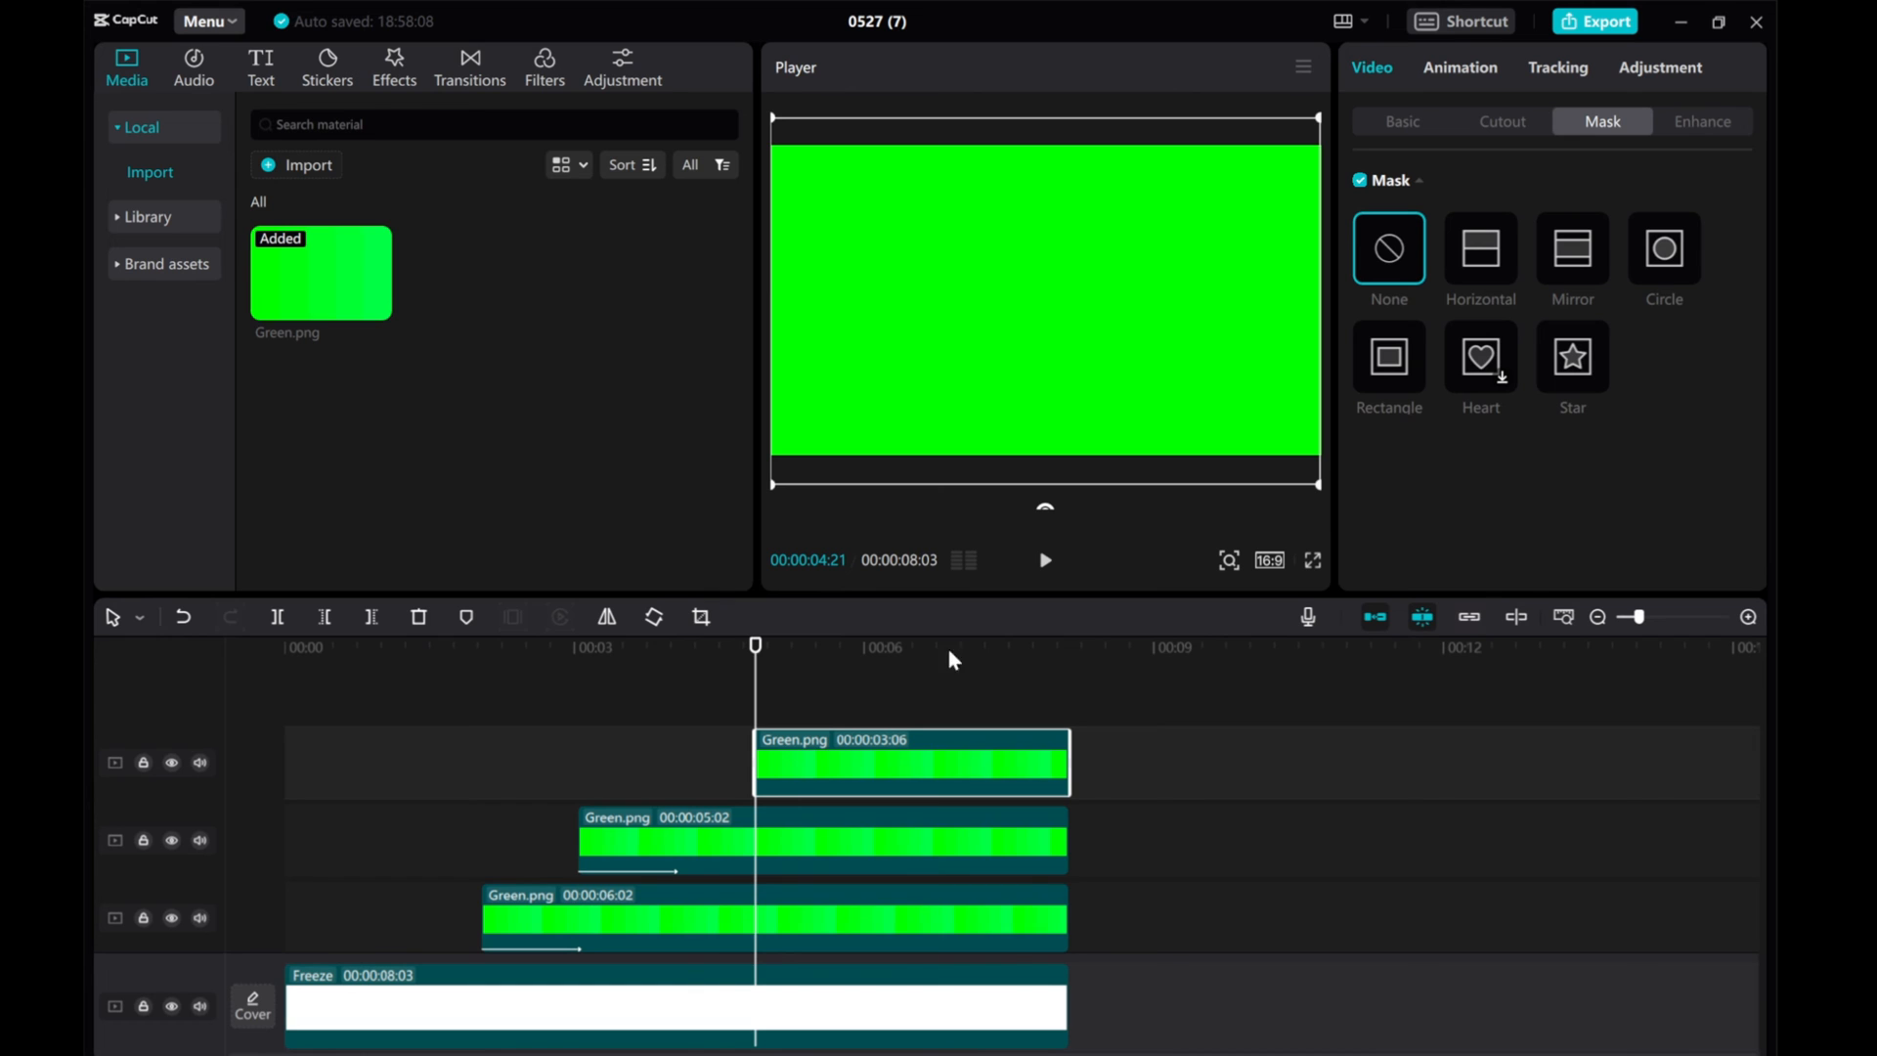
# - Mask the top green layer to a thin full-height vertical strip and record a starting mask keyframe
pyautogui.click(1388, 363)
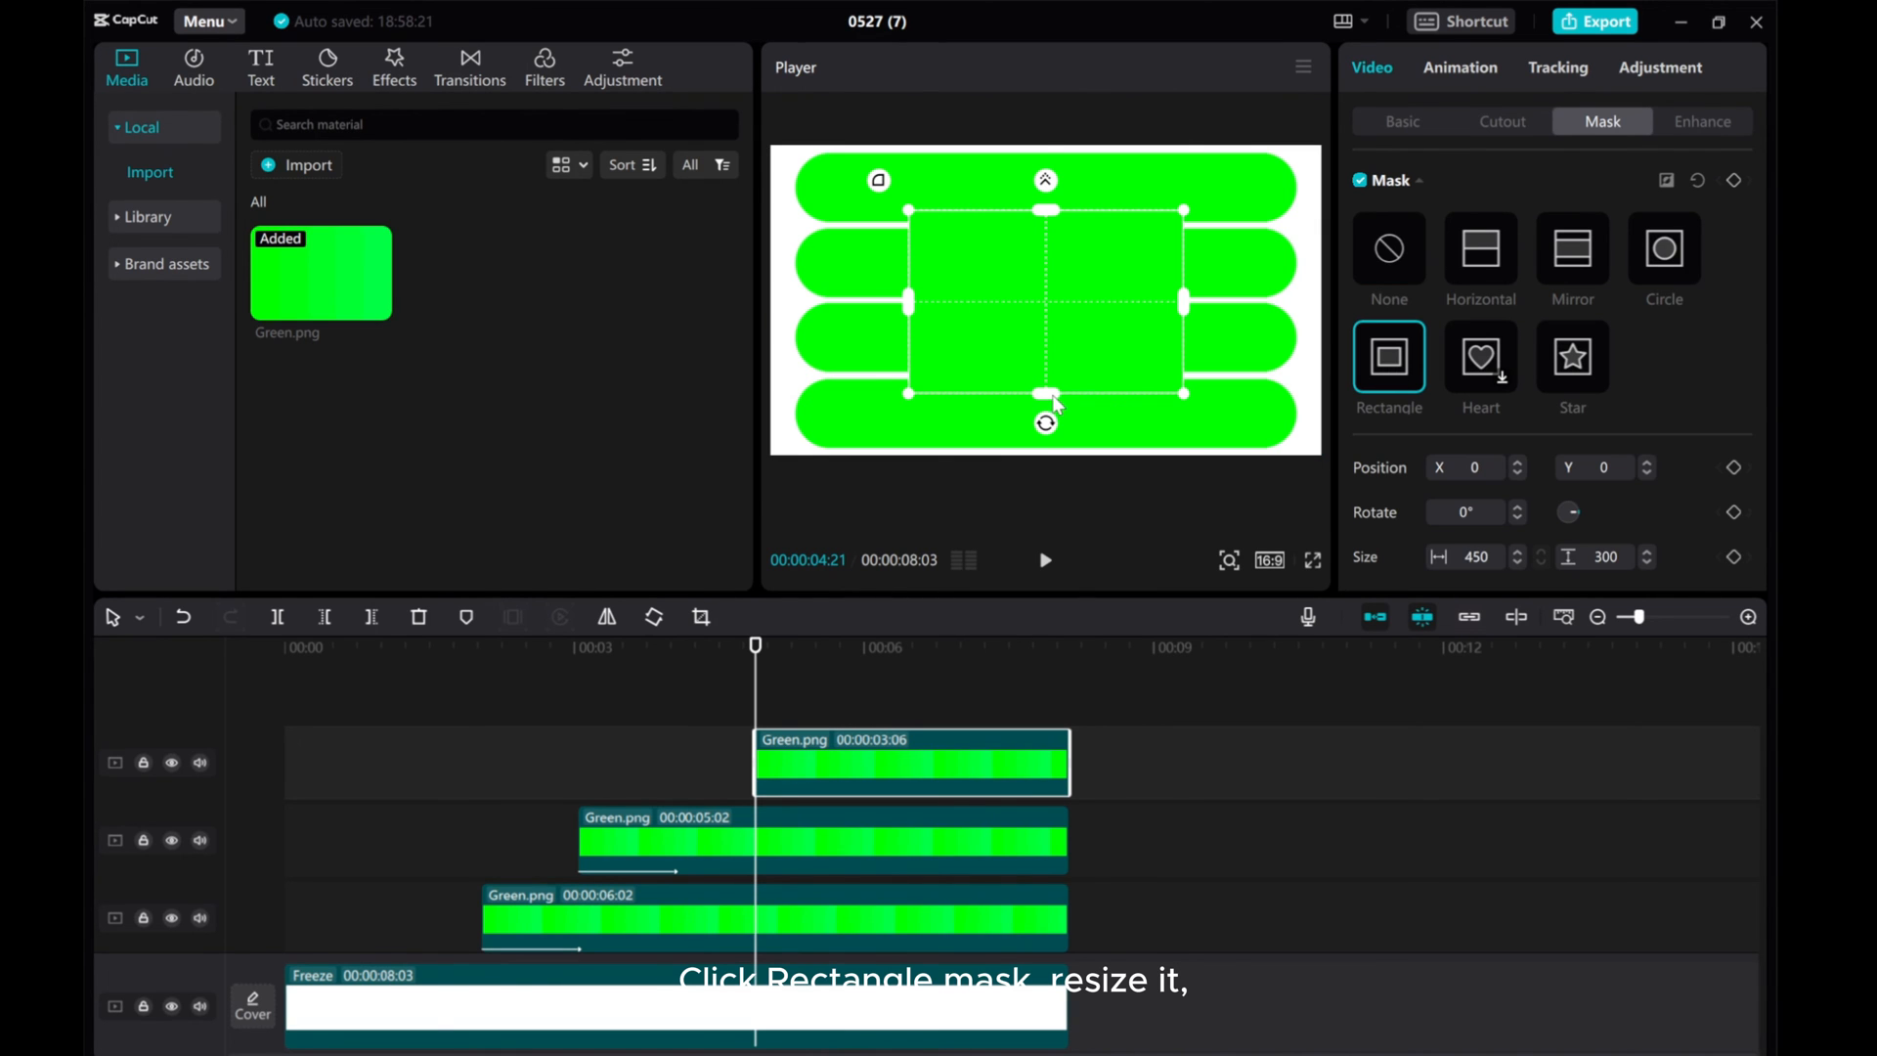
pyautogui.moveTo(1051, 400); pyautogui.dragTo(1049, 485)
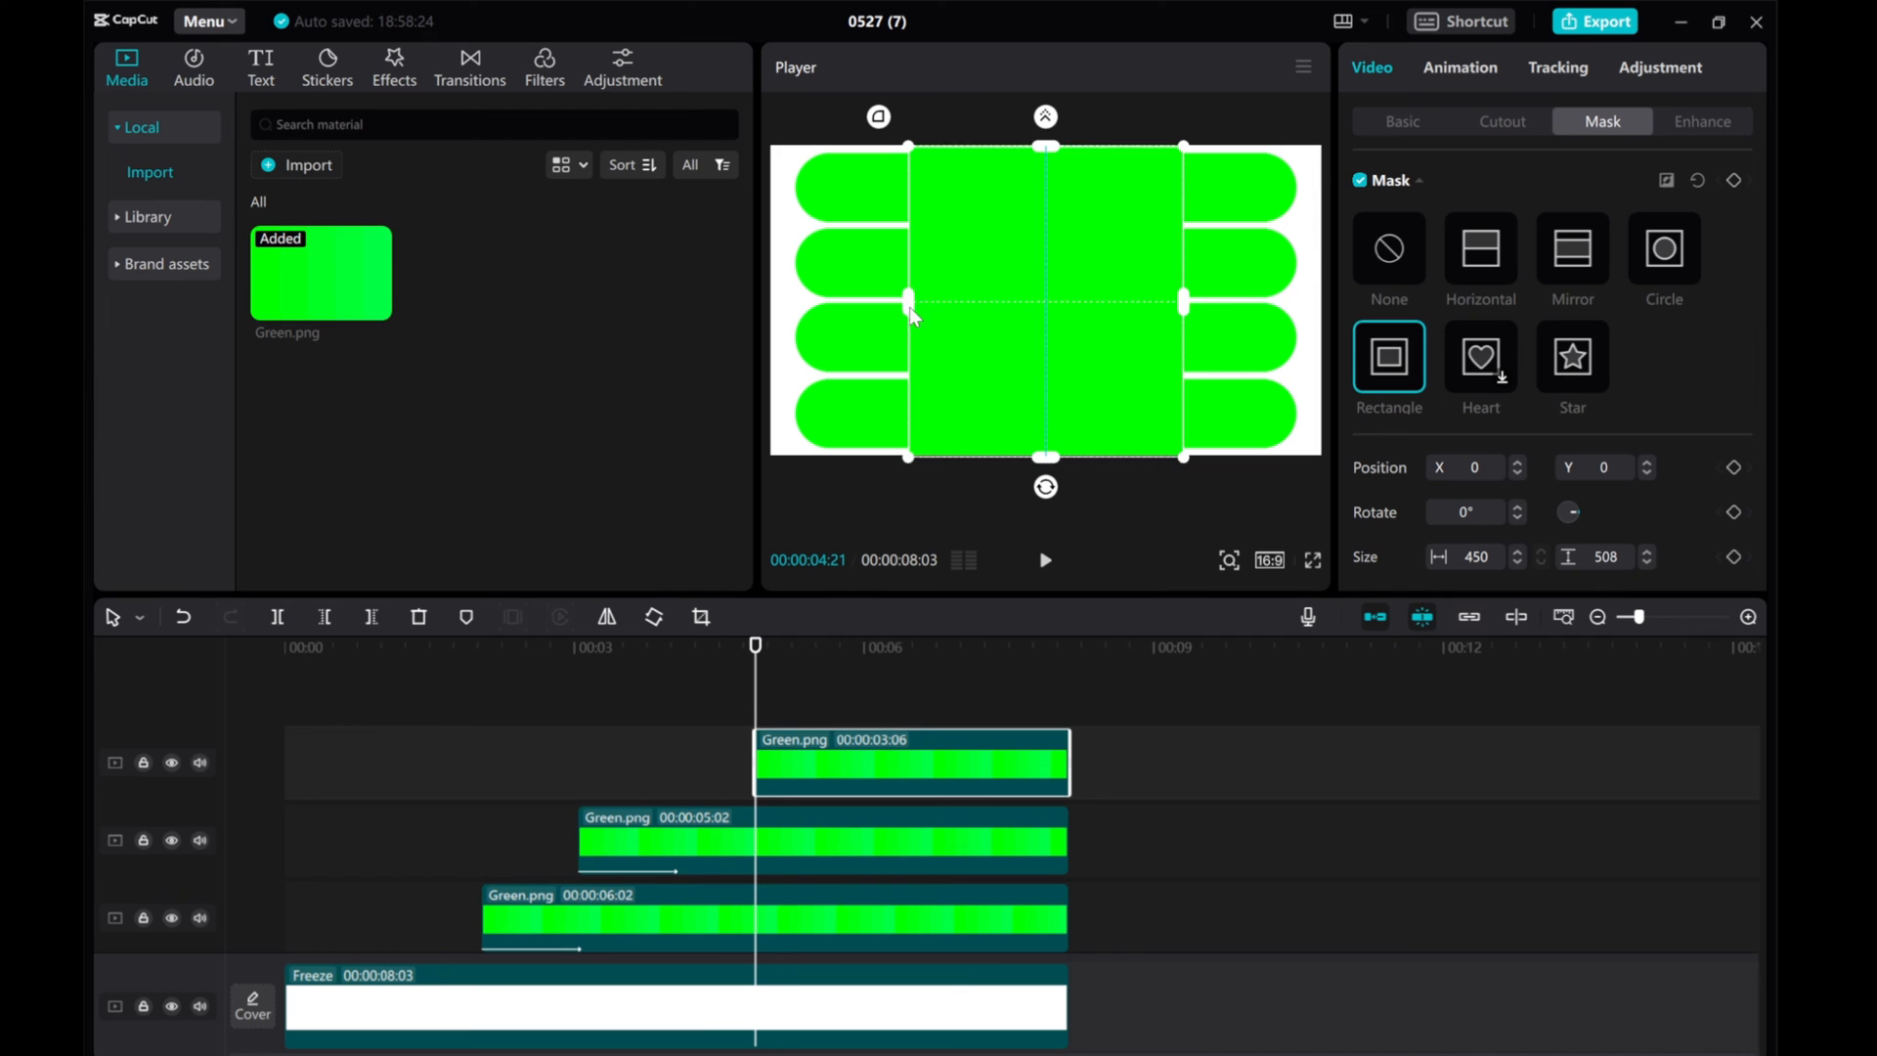
pyautogui.moveTo(910, 307); pyautogui.dragTo(1048, 323)
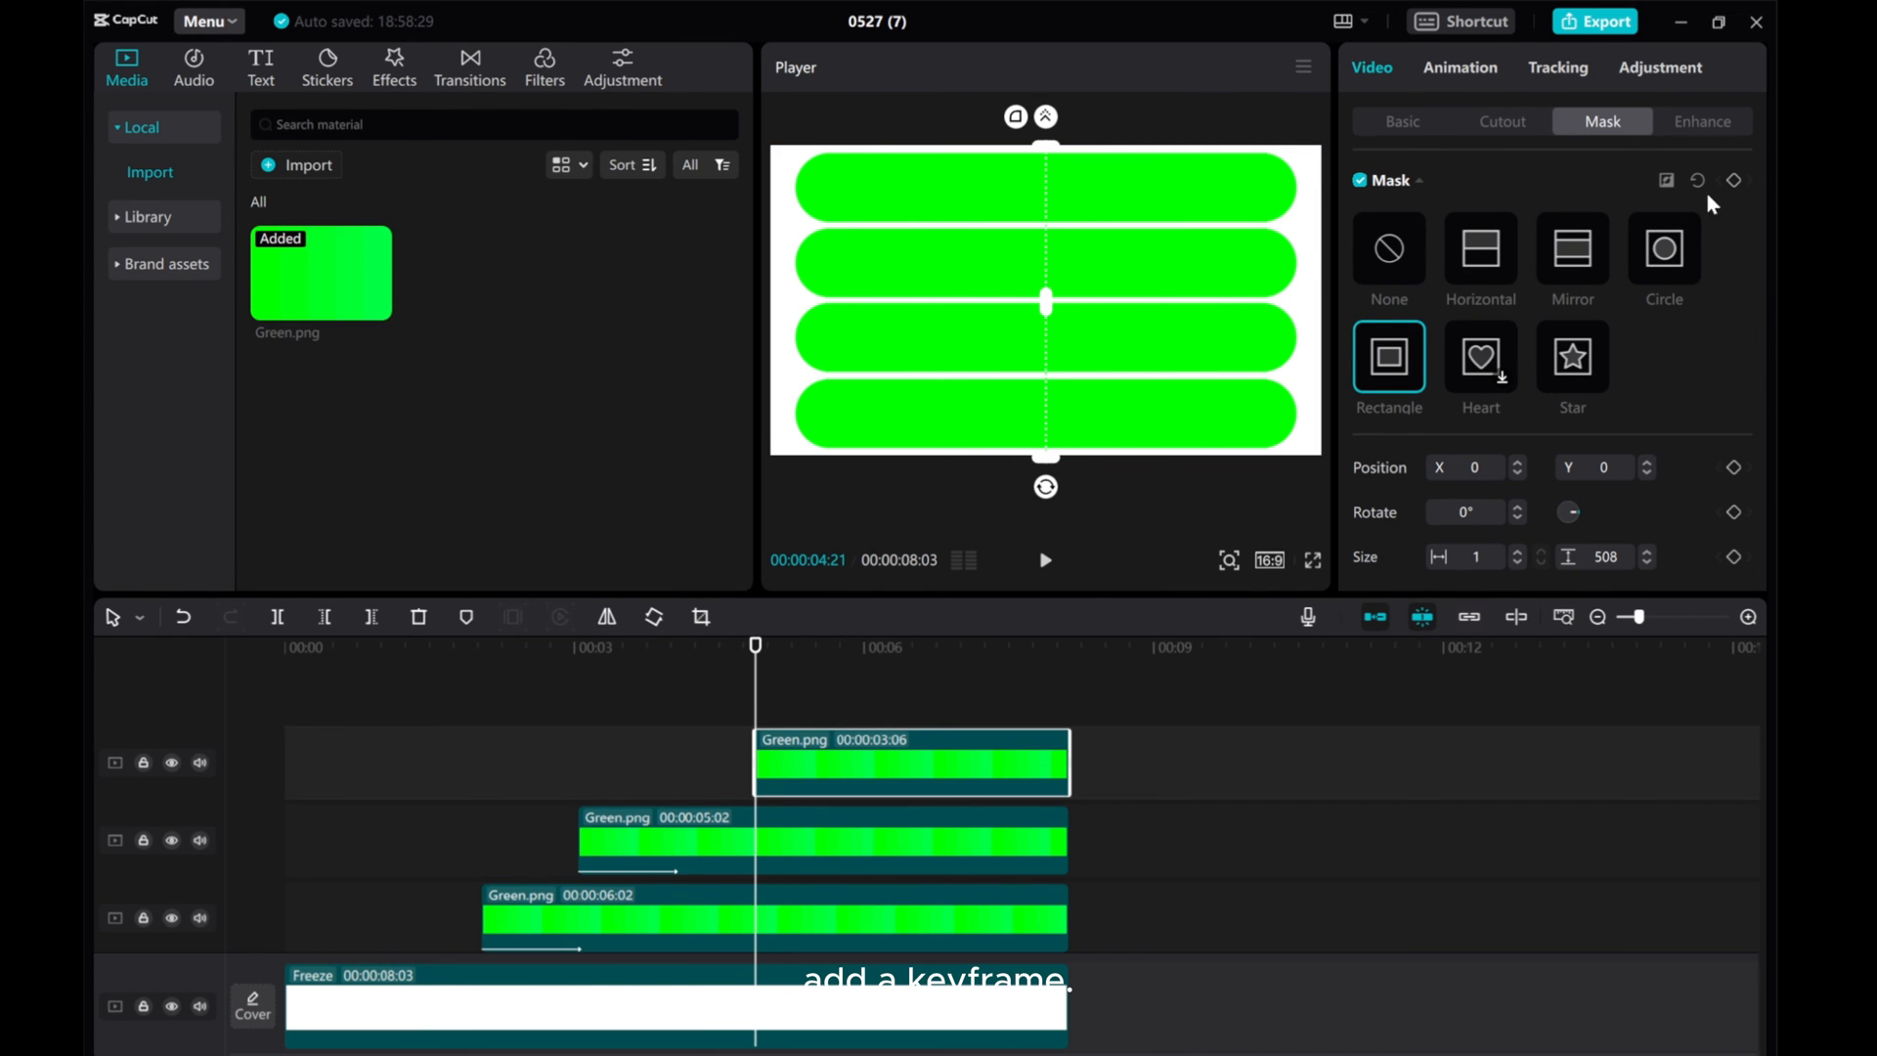
pyautogui.click(1734, 179)
pyautogui.moveTo(755, 682); pyautogui.dragTo(856, 689)
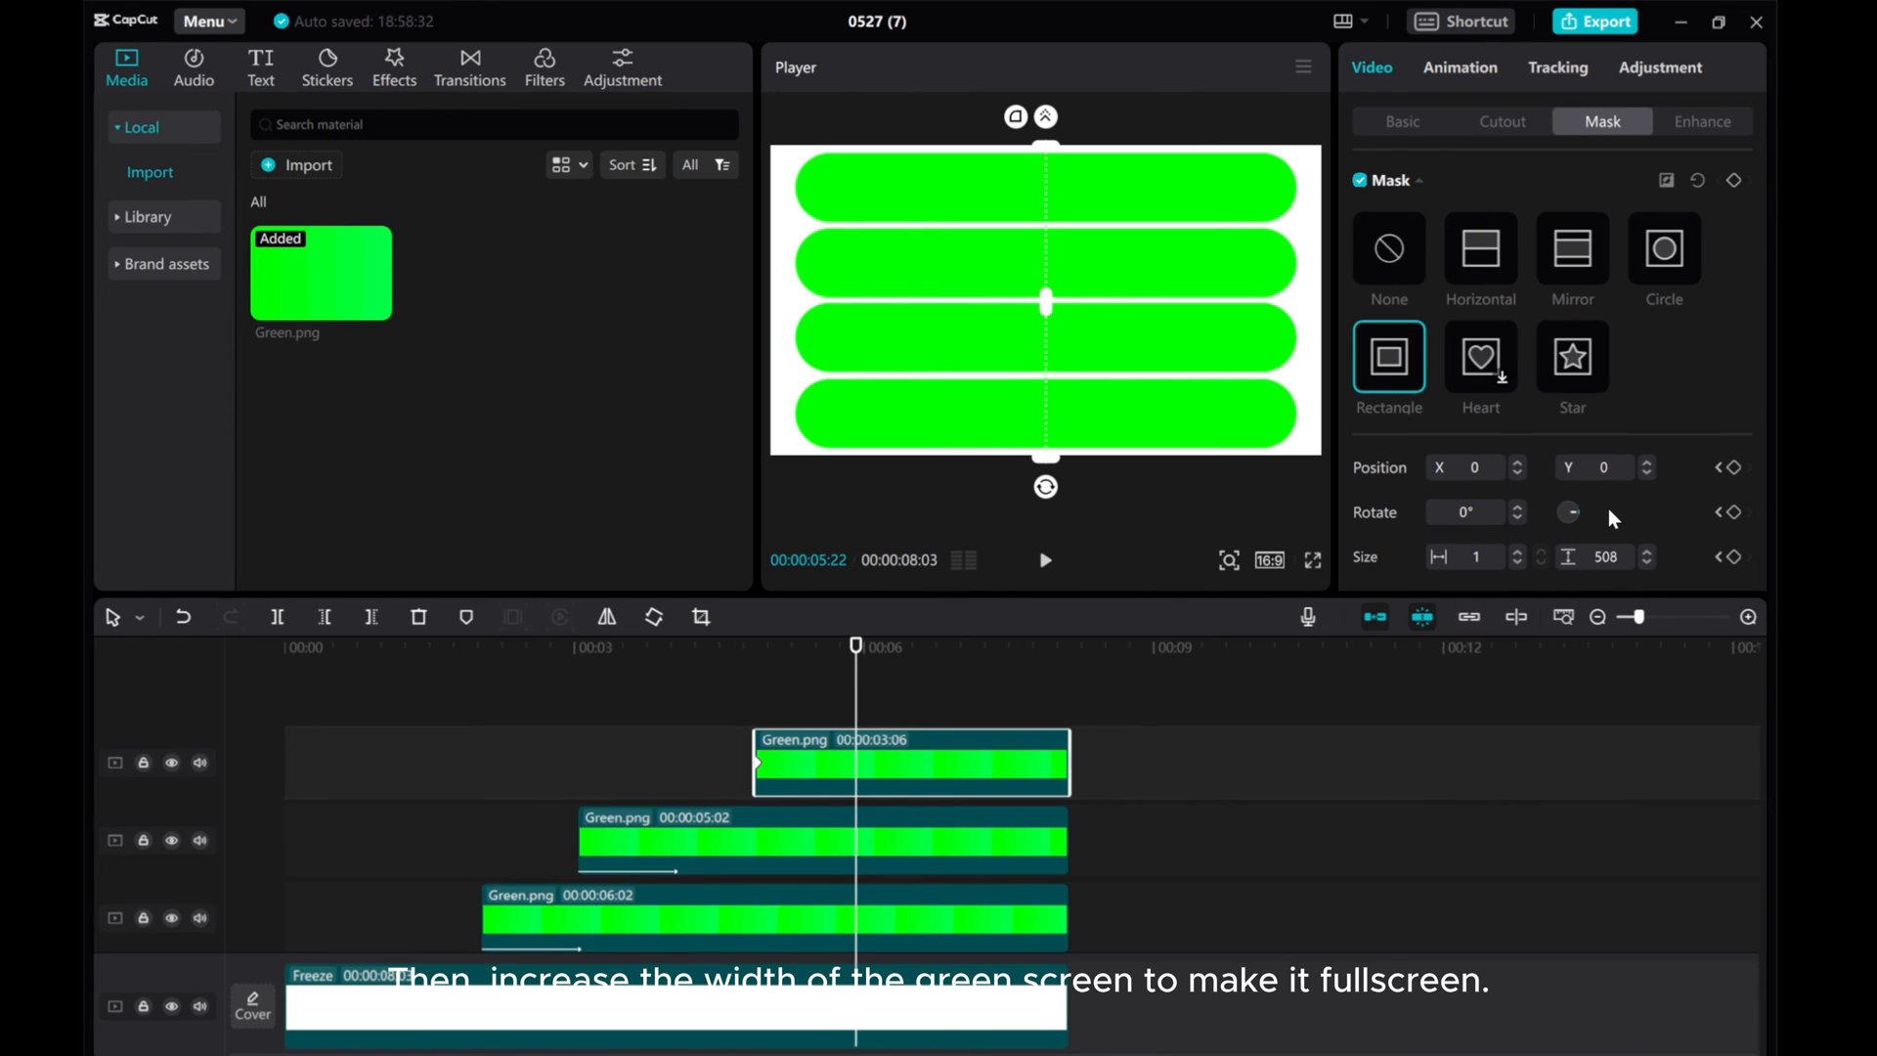
pyautogui.scroll(-1, 1608, 509)
# - Widen the mask strip to cover the whole frame at the later time and play back the bar reveal
pyautogui.click(1517, 465)
pyautogui.click(1518, 465)
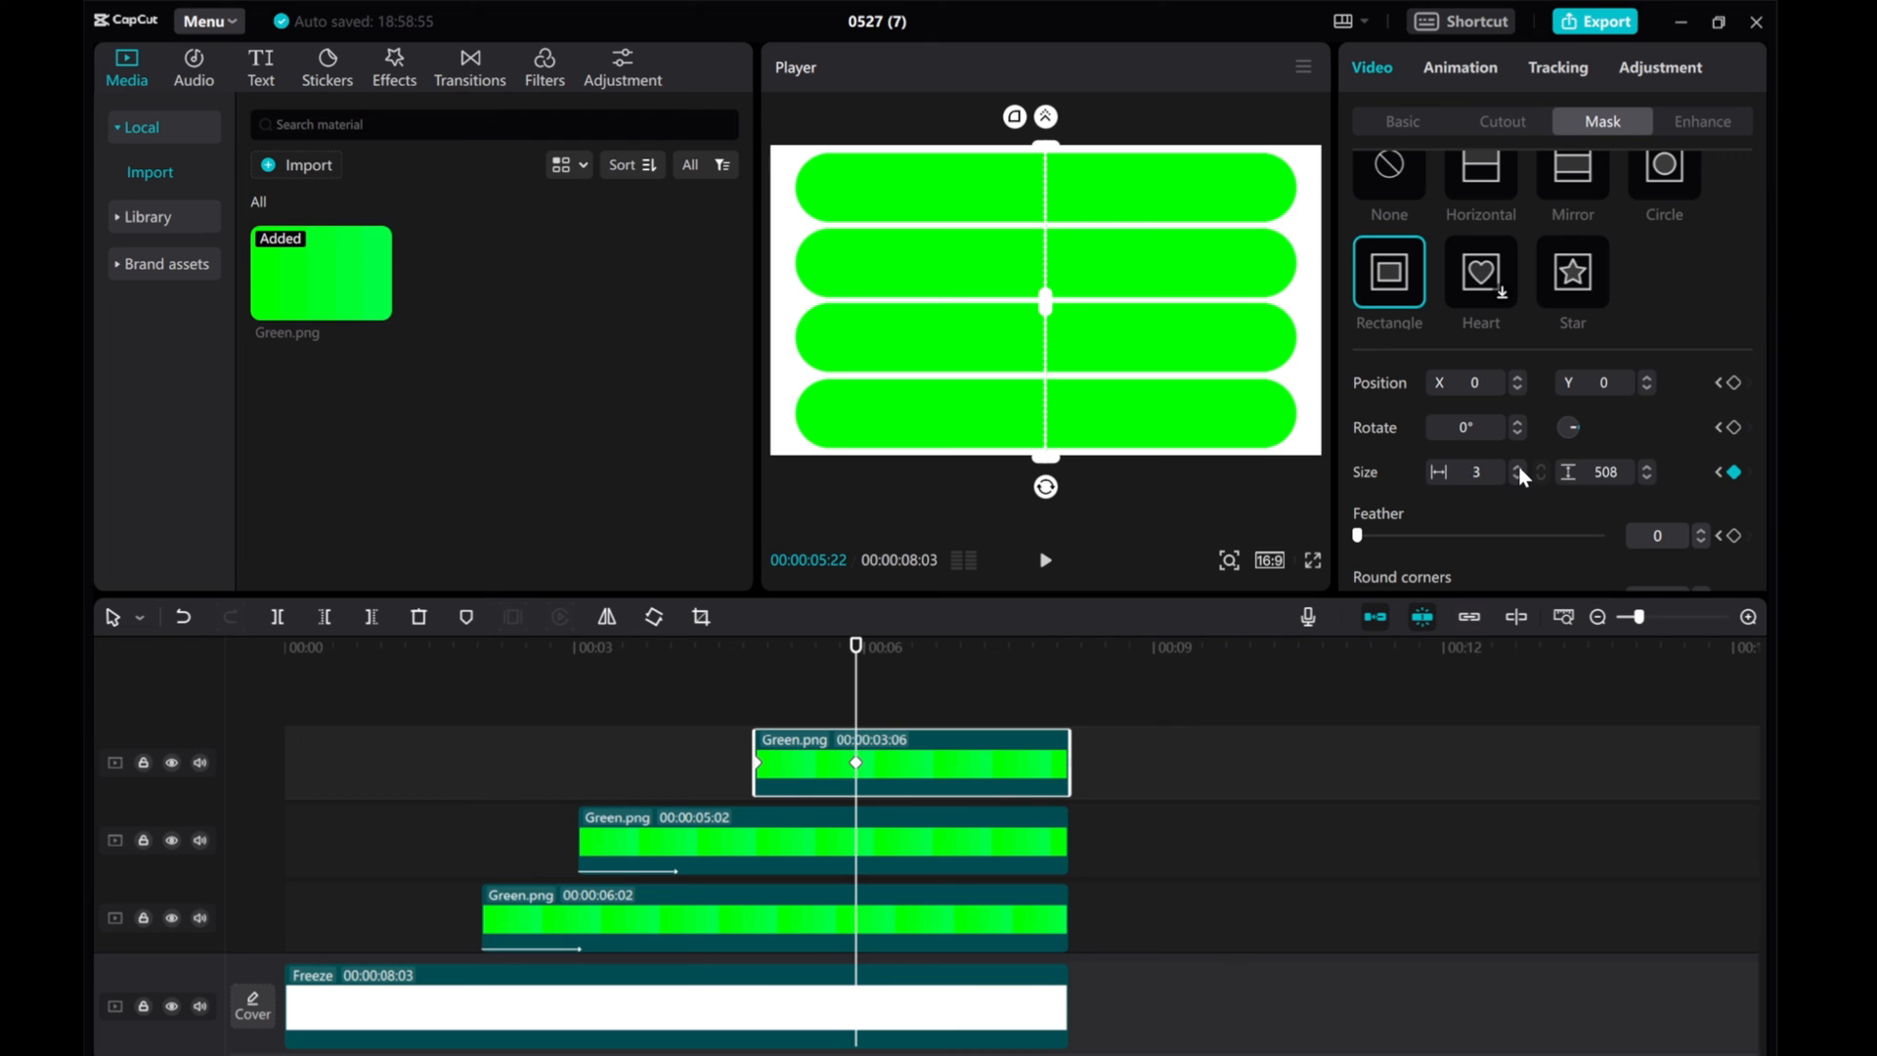
pyautogui.click(1518, 465)
pyautogui.write('50')
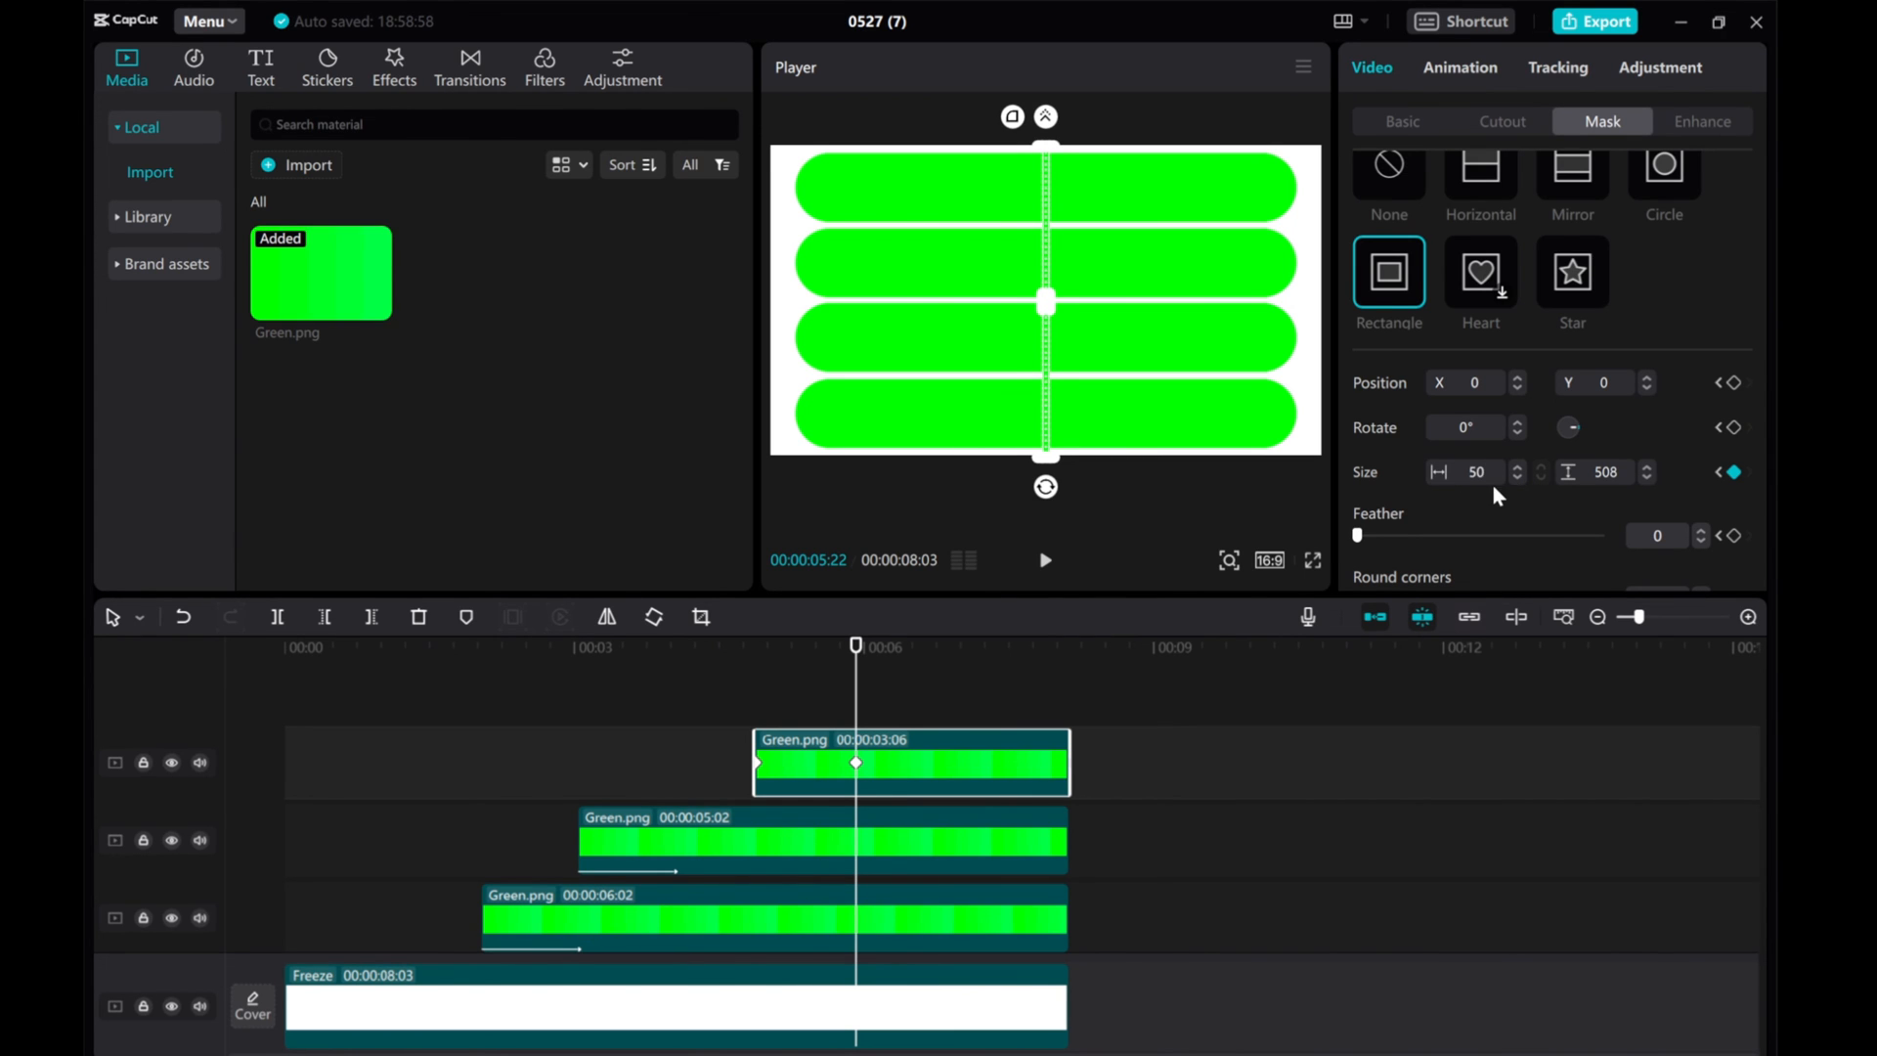
pyautogui.press('Return')
pyautogui.moveTo(1067, 309); pyautogui.dragTo(1326, 337)
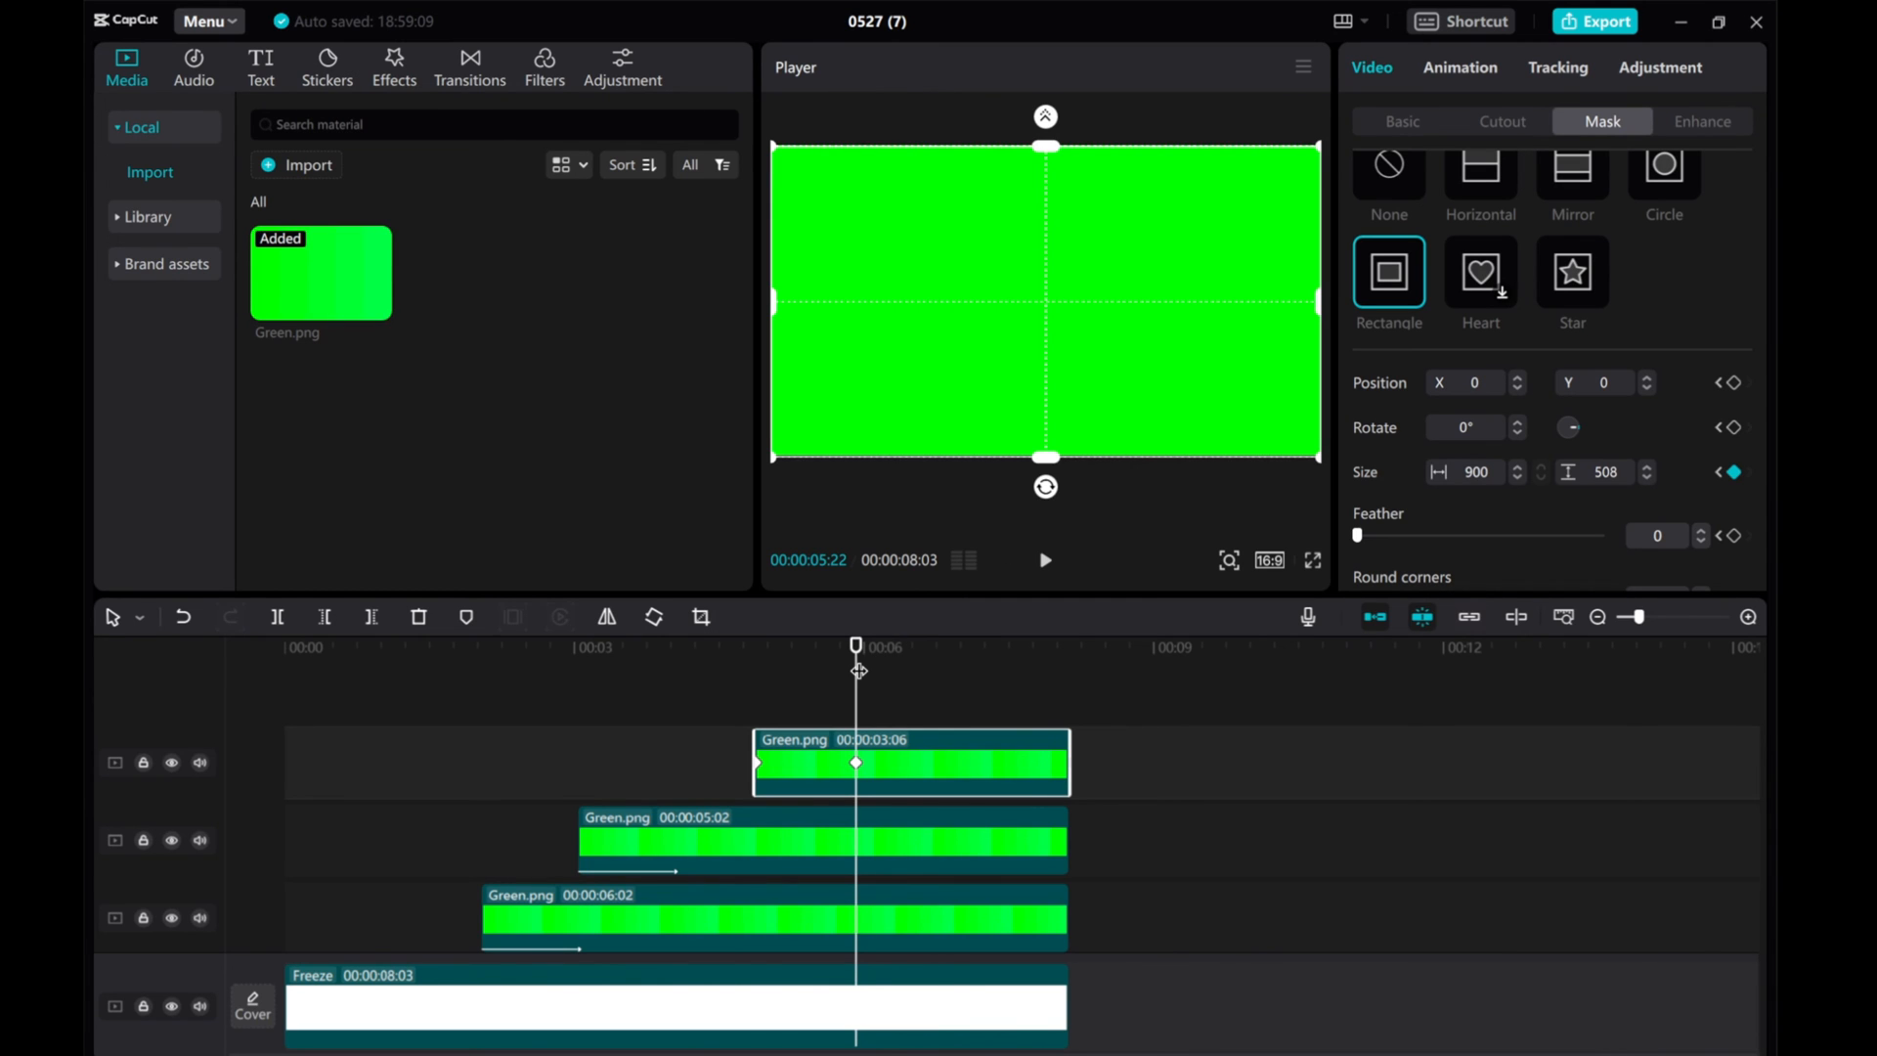
pyautogui.moveTo(858, 671); pyautogui.dragTo(286, 669)
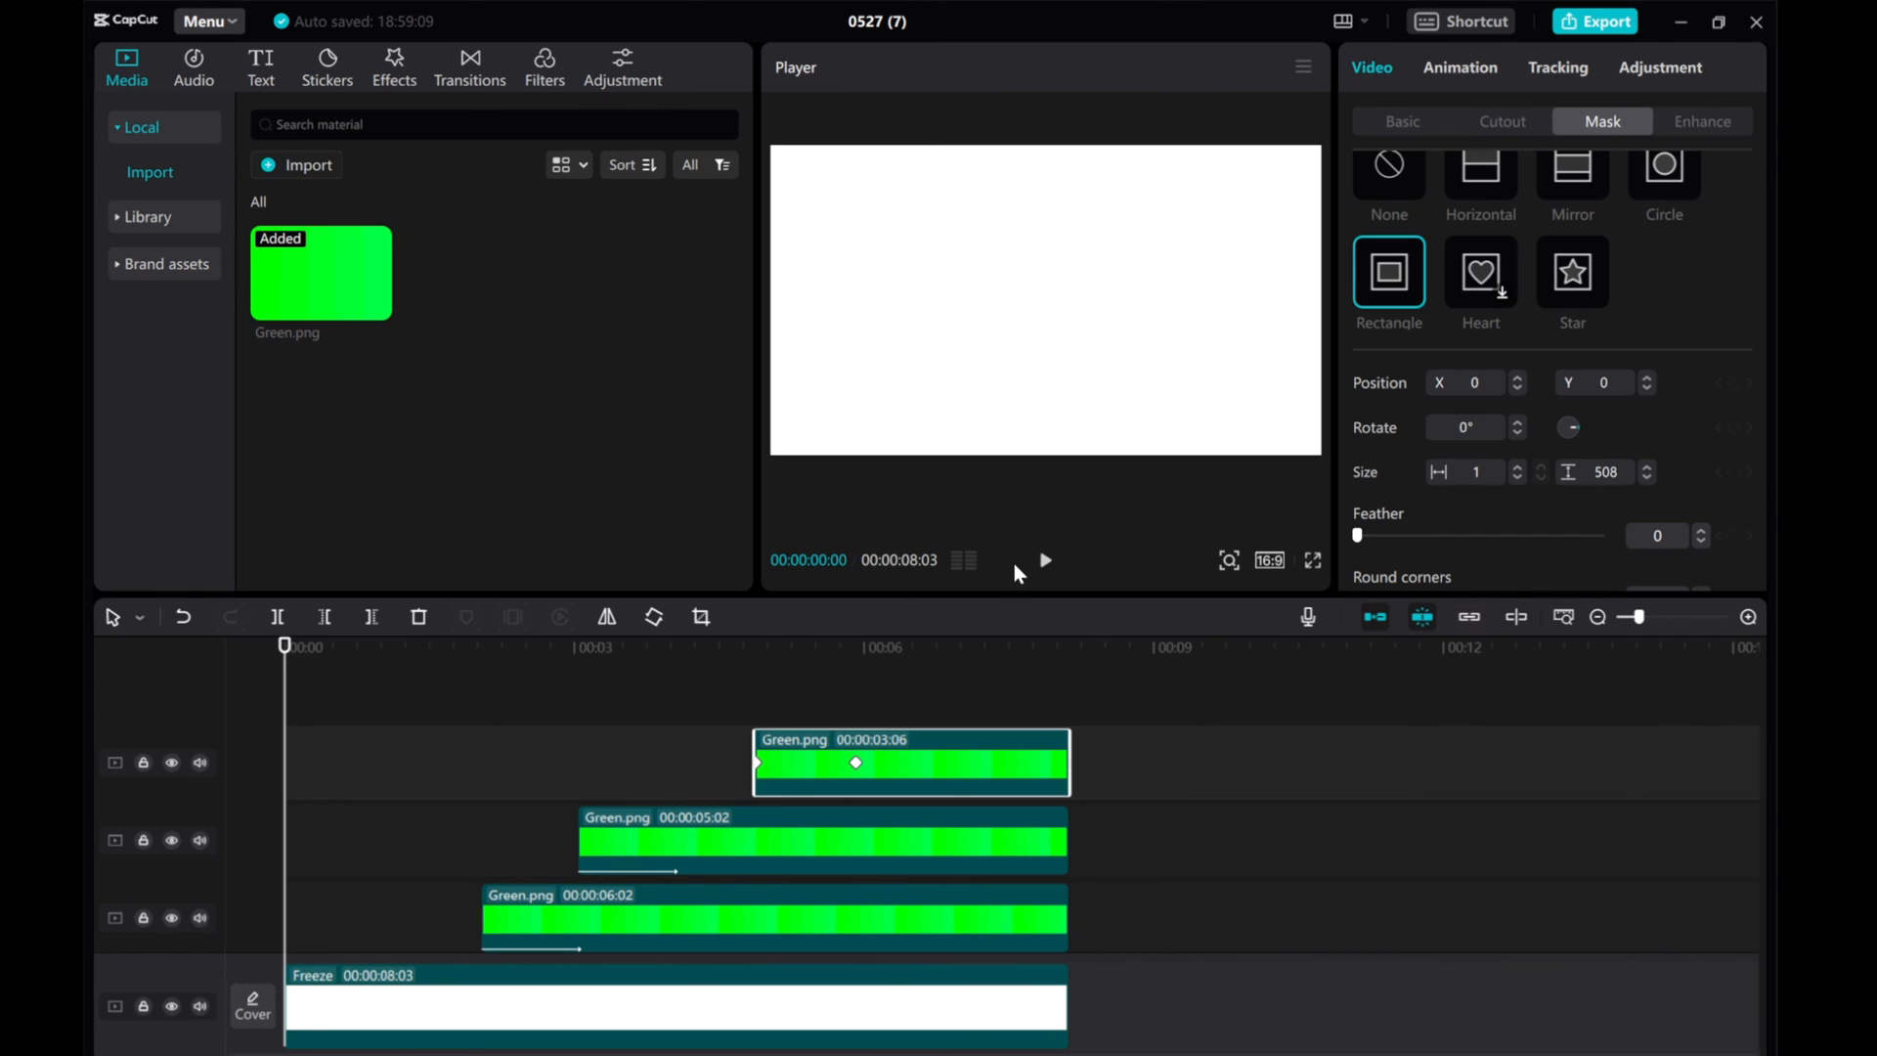
pyautogui.click(1043, 560)
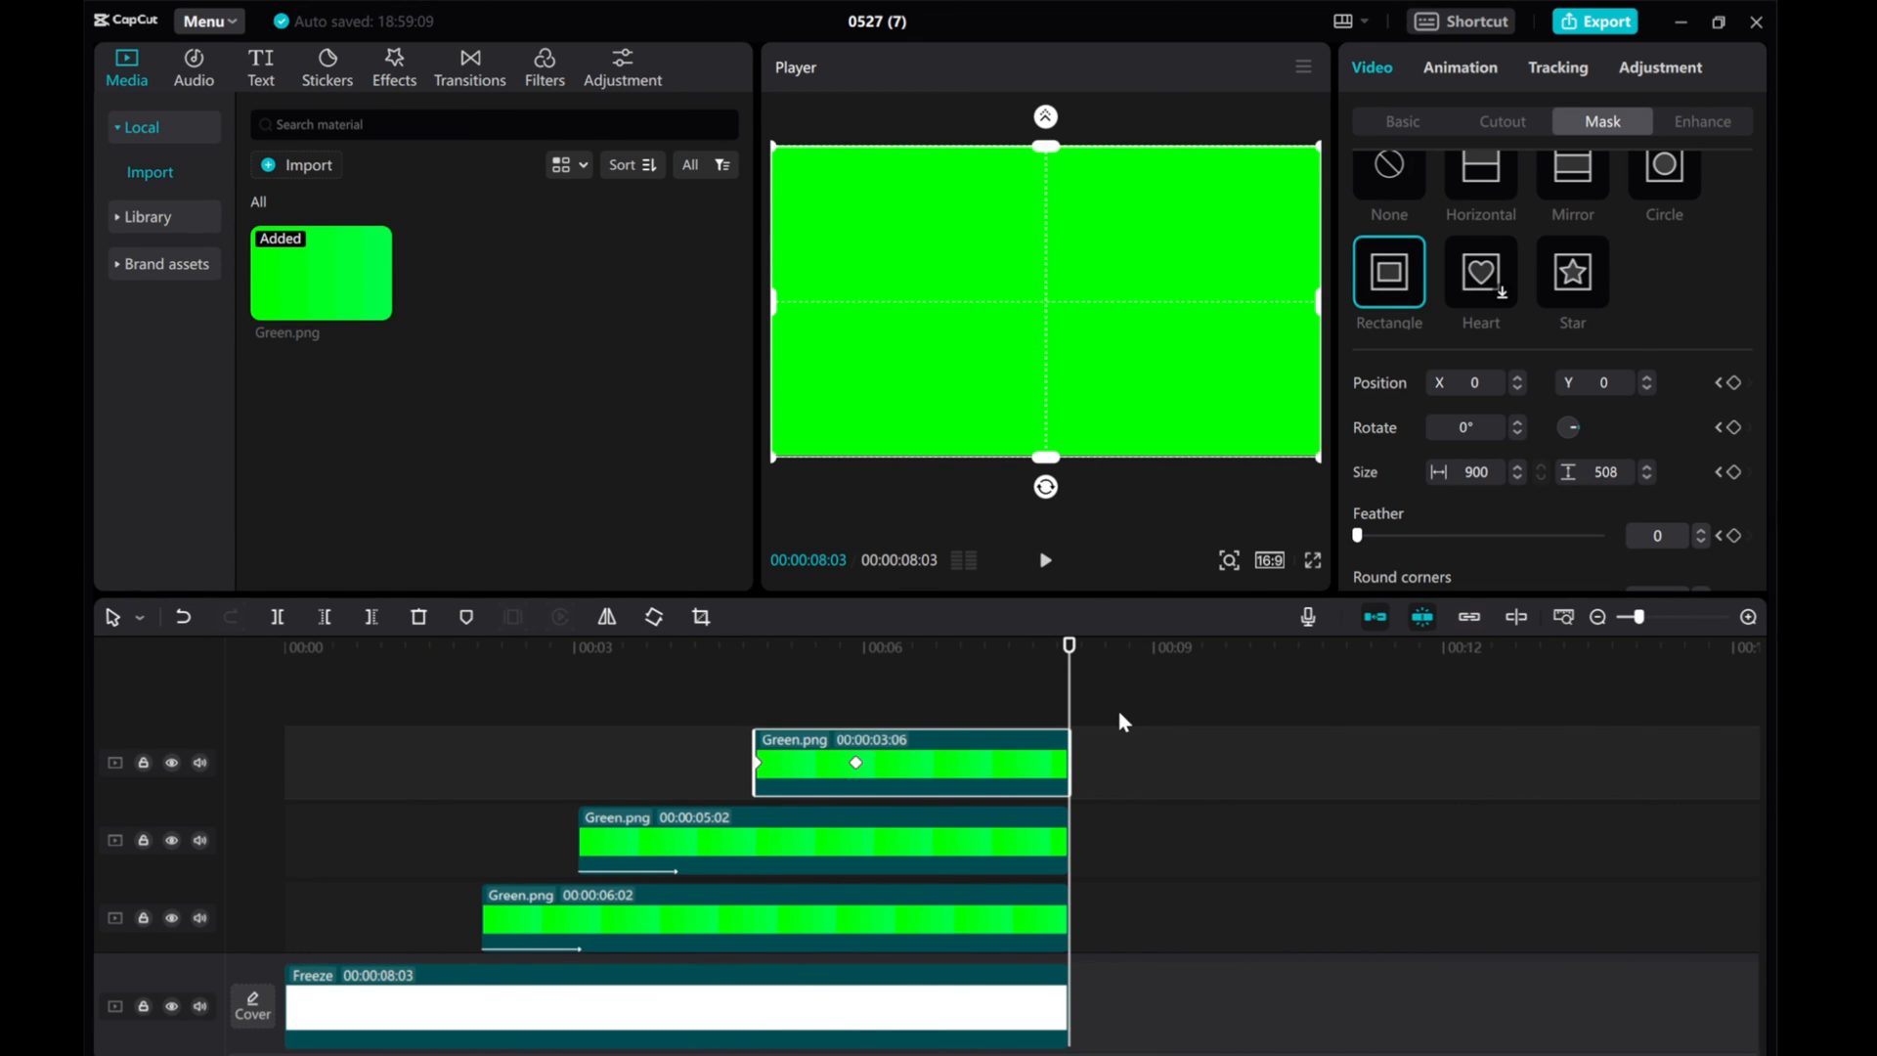
# - Merge all the template clips into one compound clip and go to the stock media Library
pyautogui.moveTo(1116, 716)
pyautogui.mouseDown()
pyautogui.moveTo(961, 886)
pyautogui.moveTo(951, 995)
pyautogui.mouseUp()
pyautogui.rightClick(858, 796)
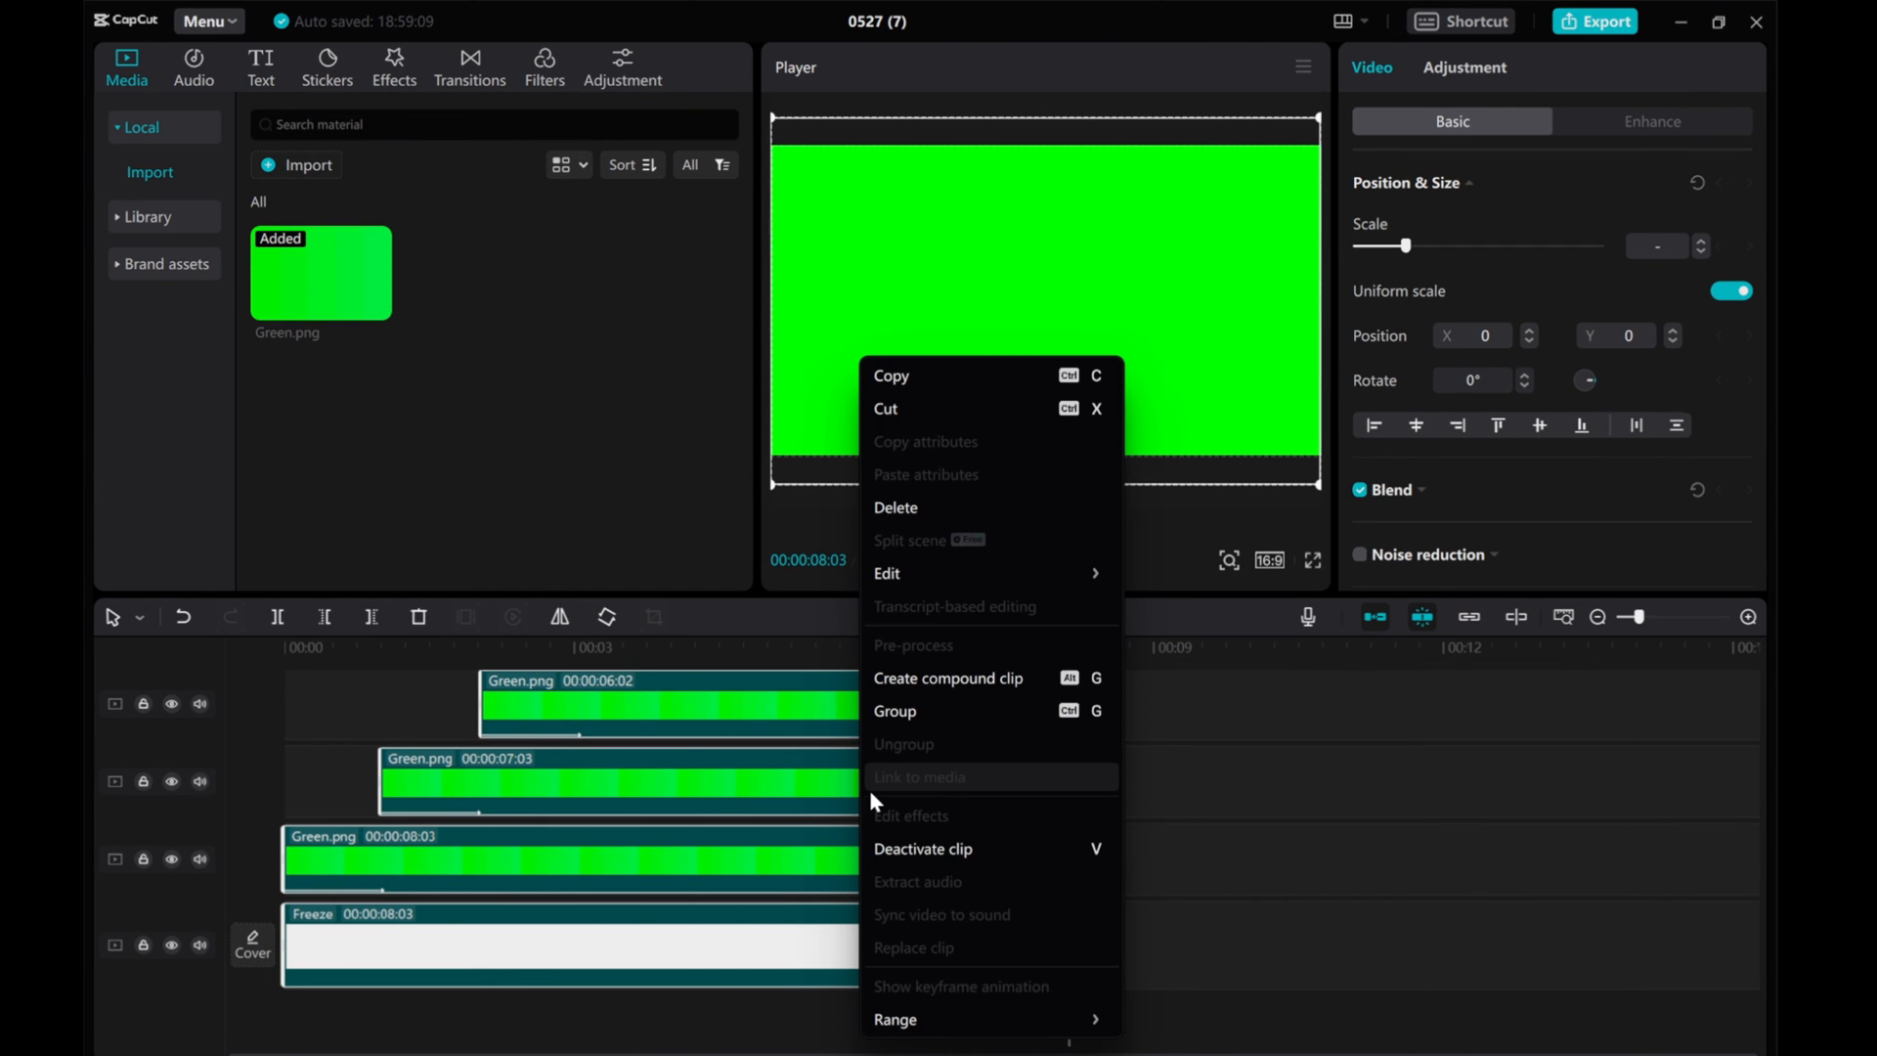
pyautogui.click(928, 678)
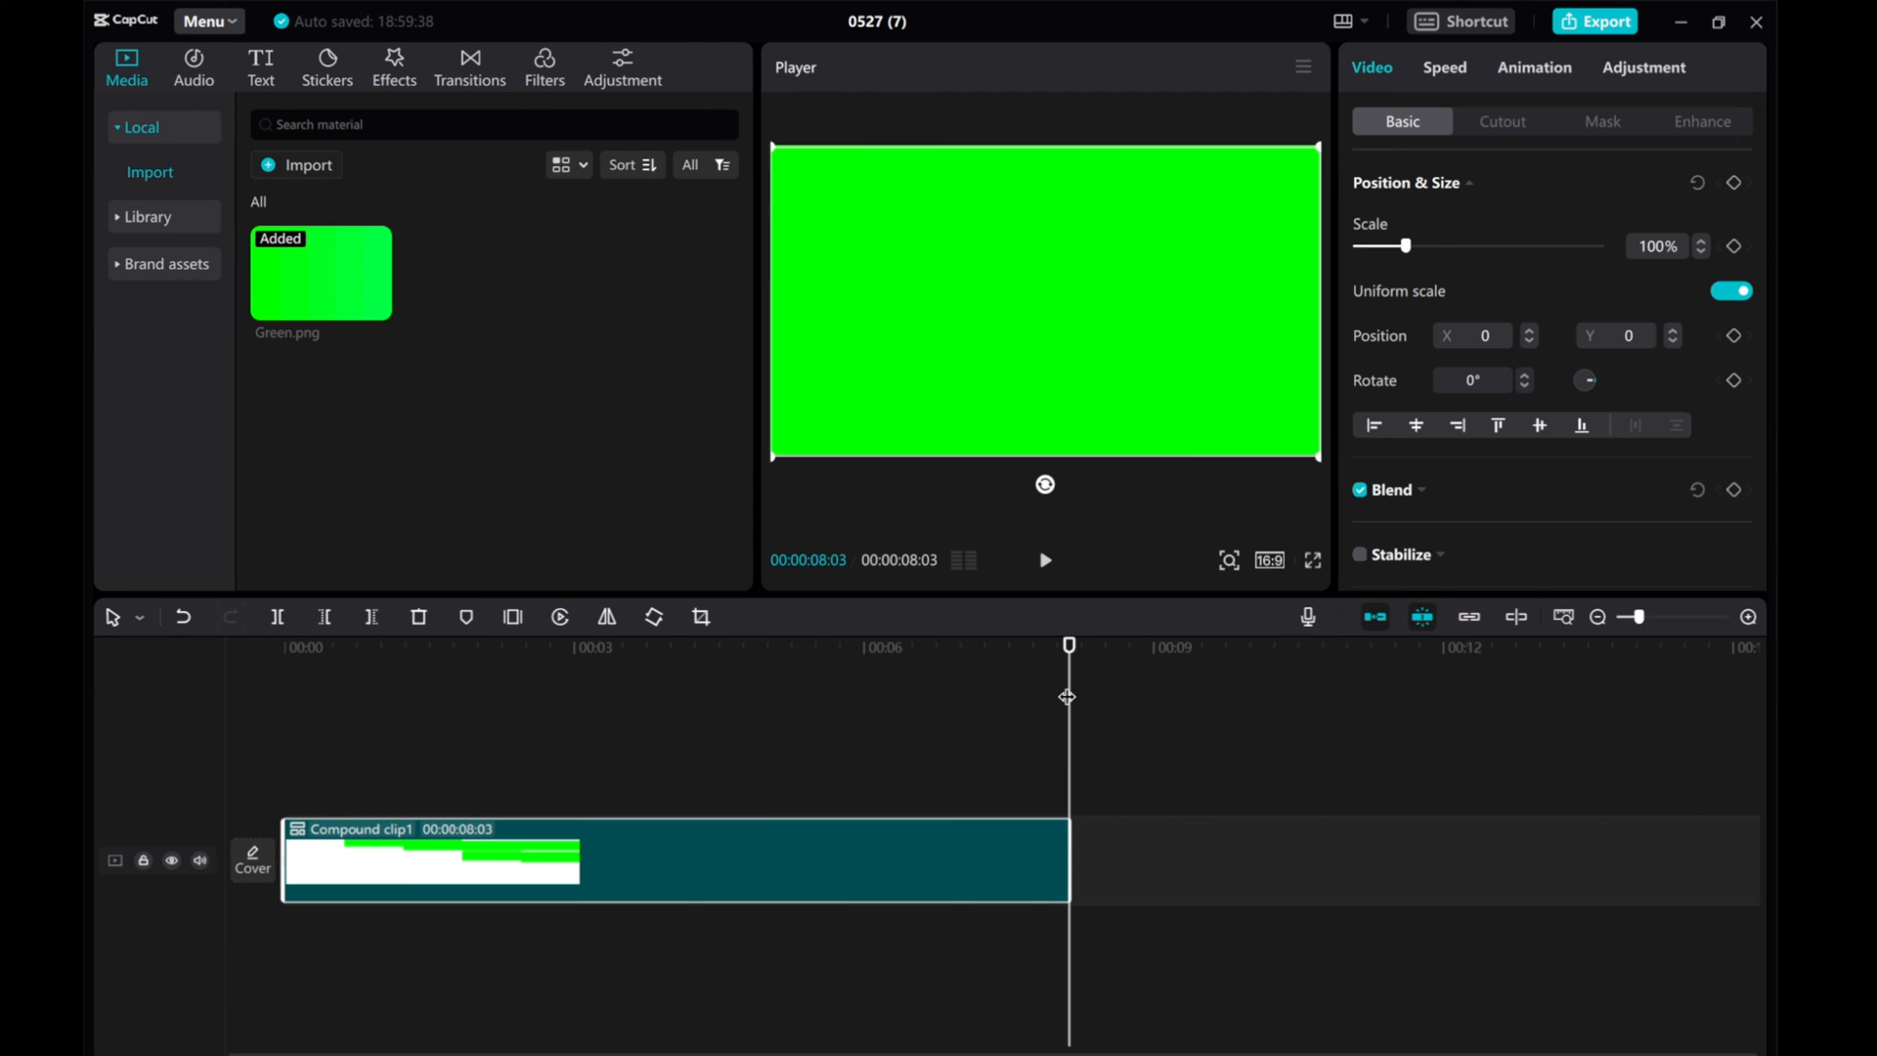
pyautogui.click(775, 689)
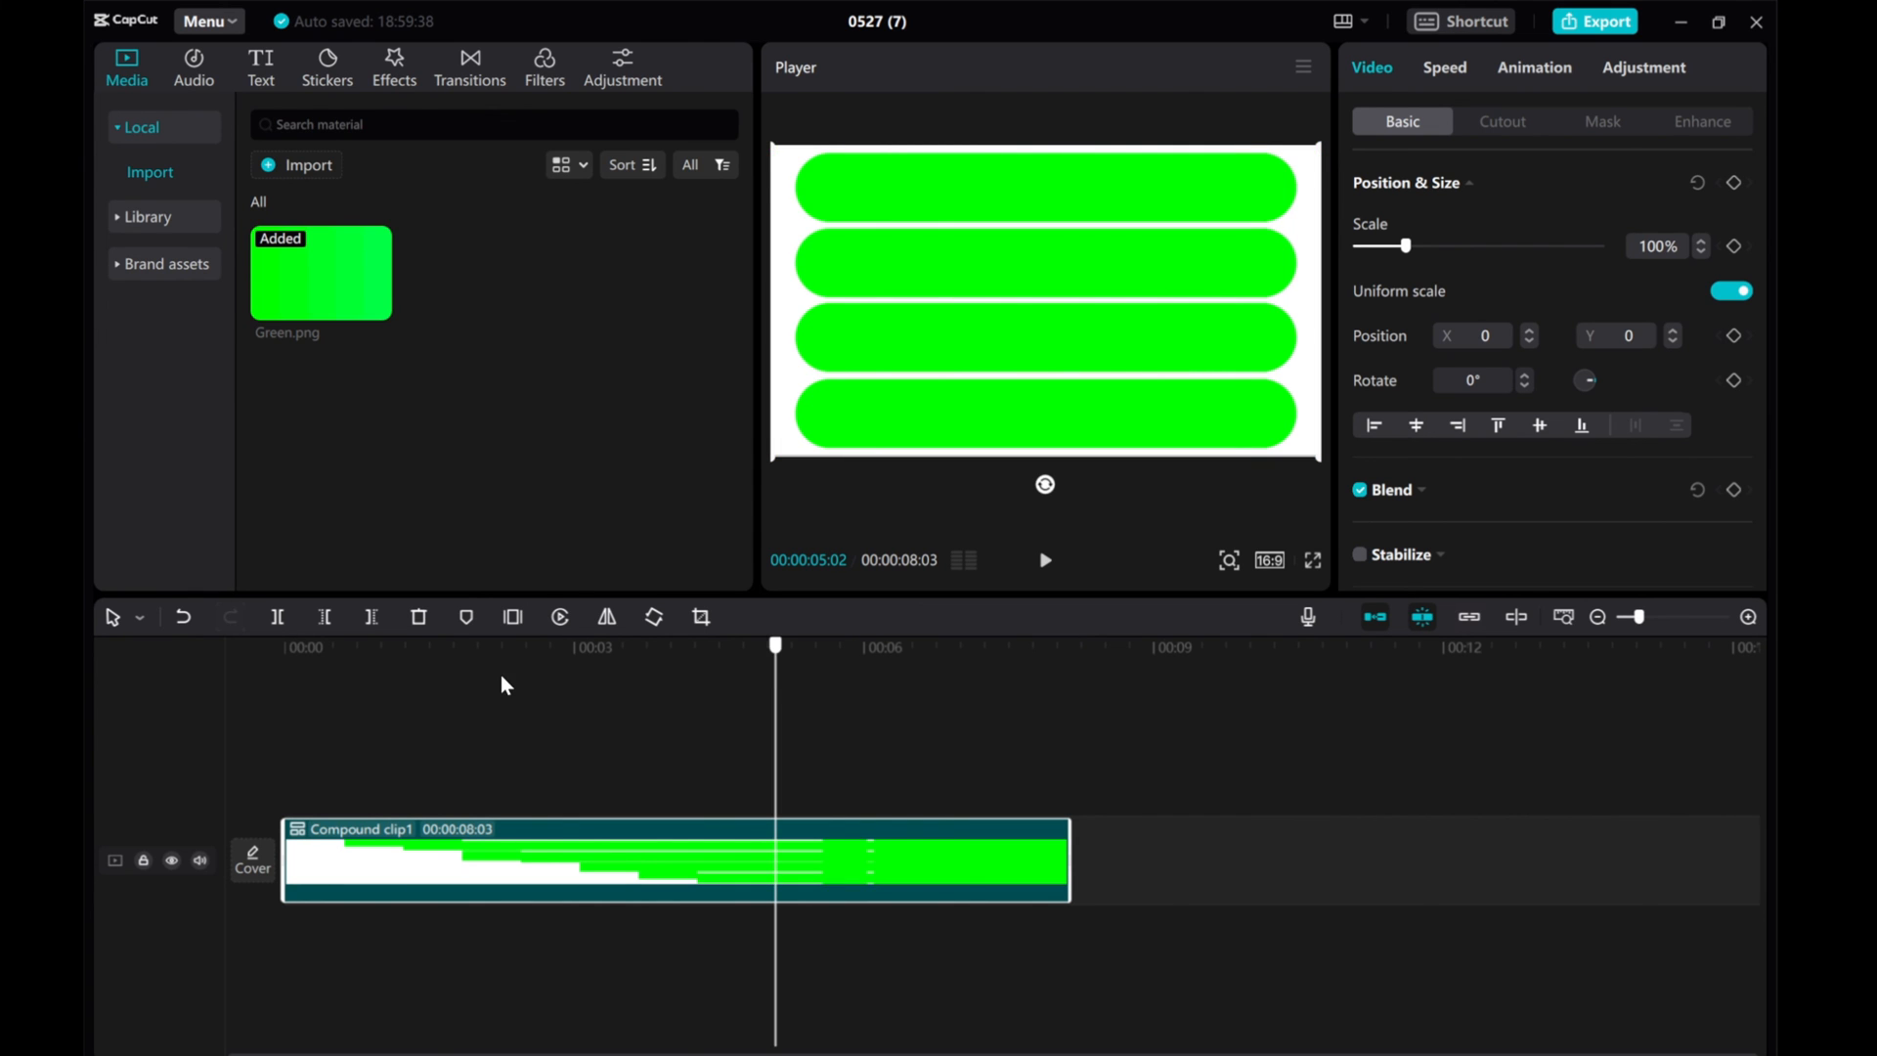
pyautogui.press('Home')
pyautogui.click(119, 216)
# - Add the Sea coast beach video from Scenery and move Compound clip1 onto the track above it
pyautogui.click(157, 474)
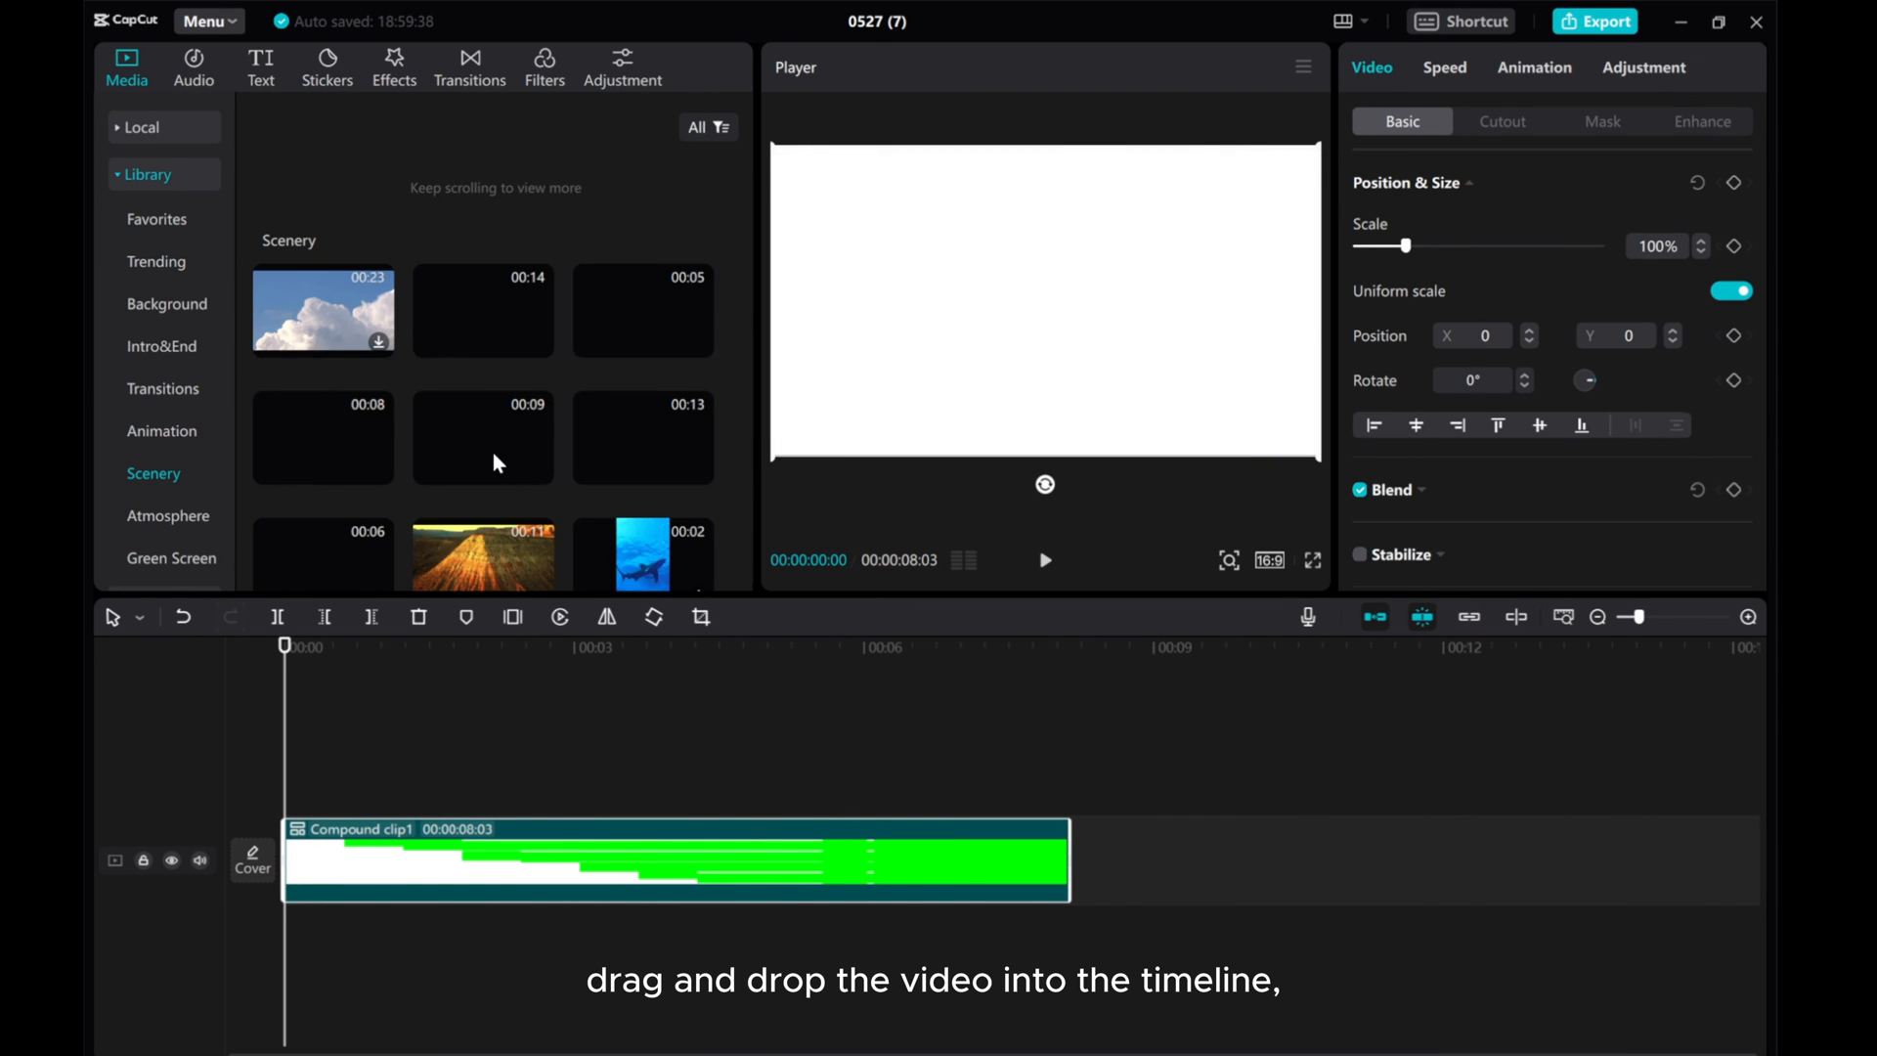
pyautogui.scroll(-3, 493, 454)
pyautogui.scroll(-3, 587, 440)
pyautogui.click(701, 496)
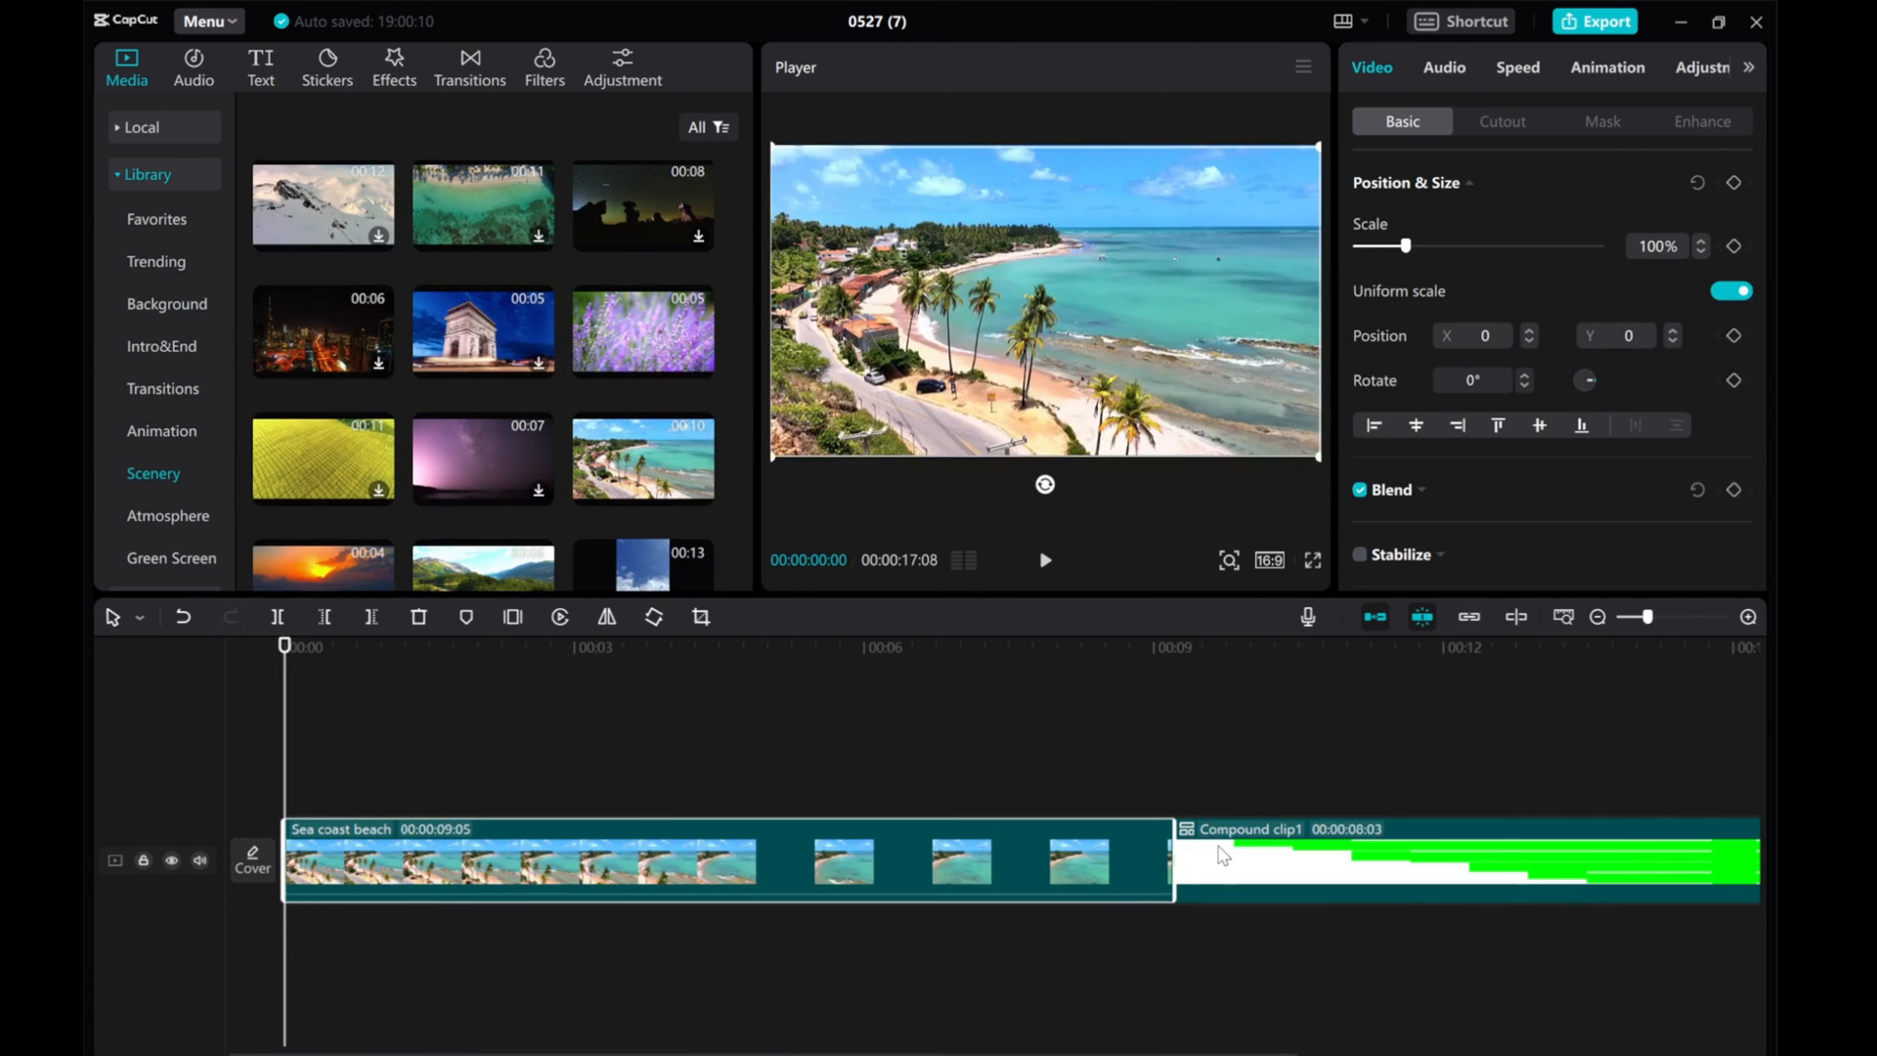
pyautogui.moveTo(1291, 858); pyautogui.dragTo(675, 771)
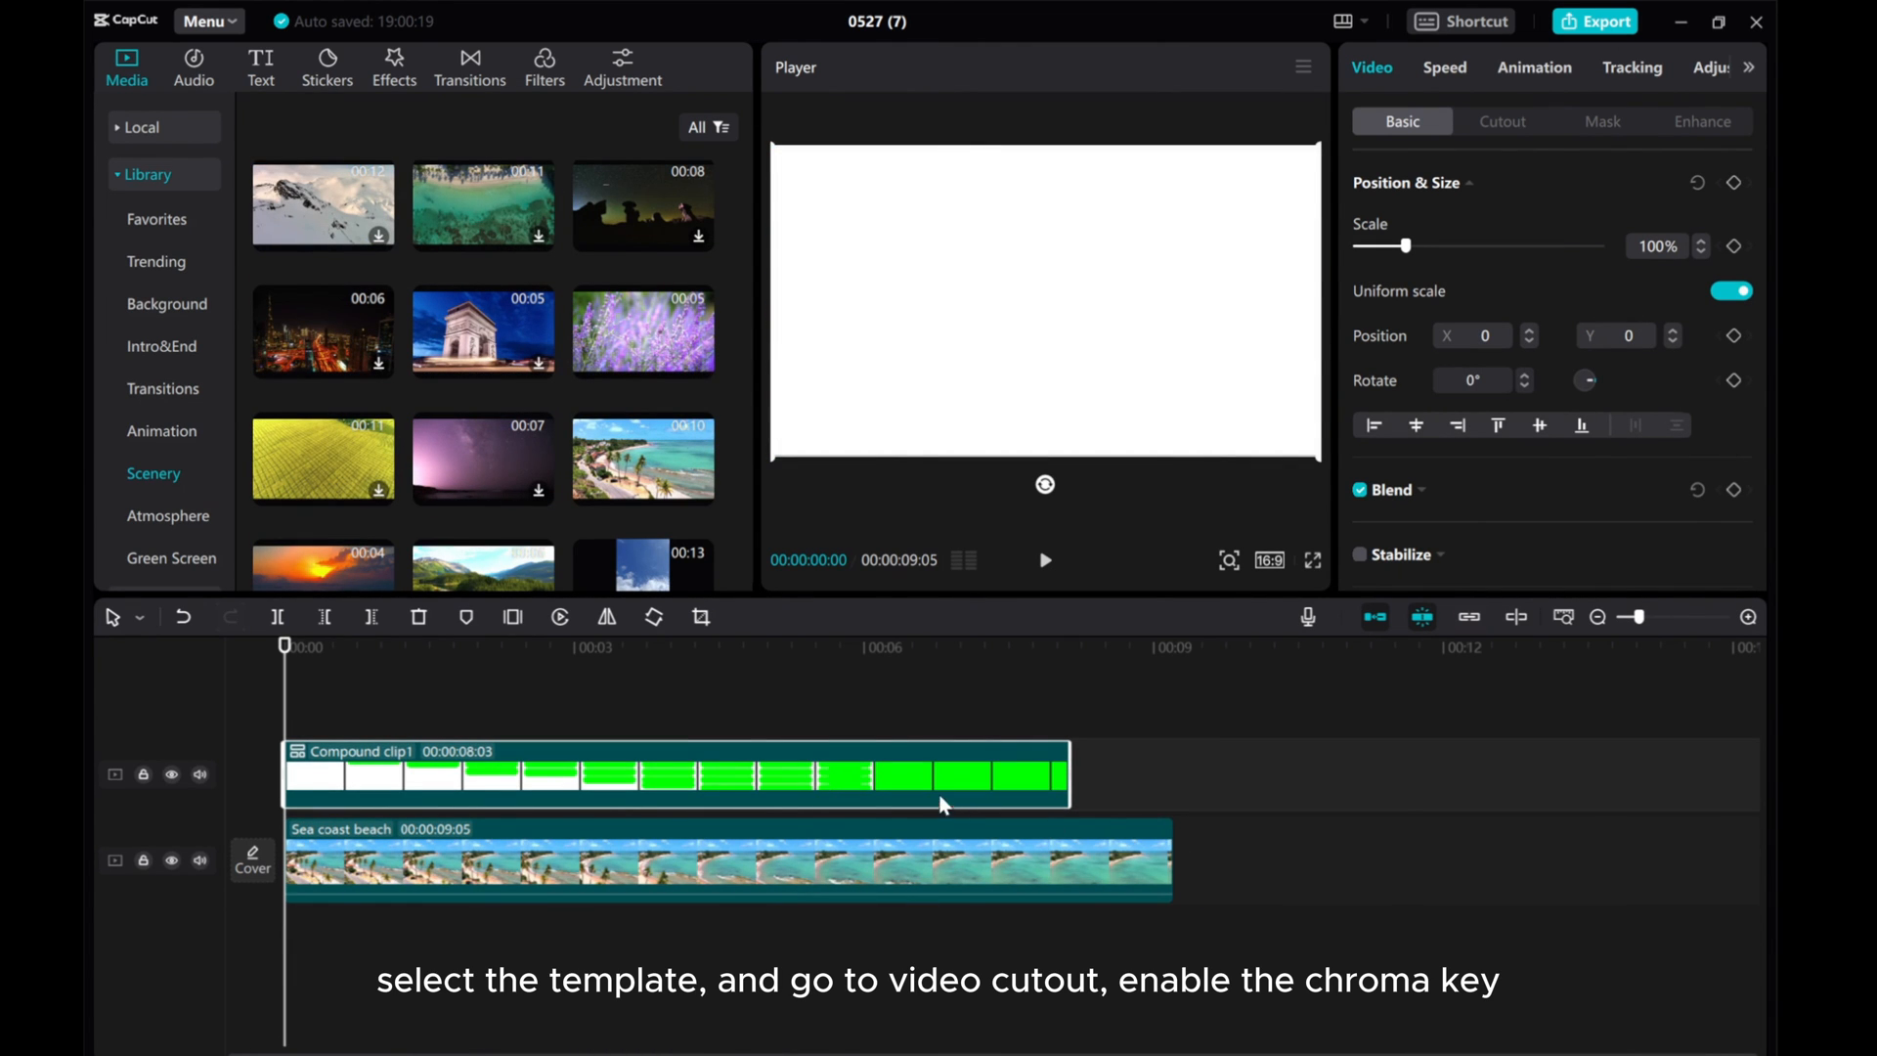
pyautogui.moveTo(283, 700); pyautogui.dragTo(679, 716)
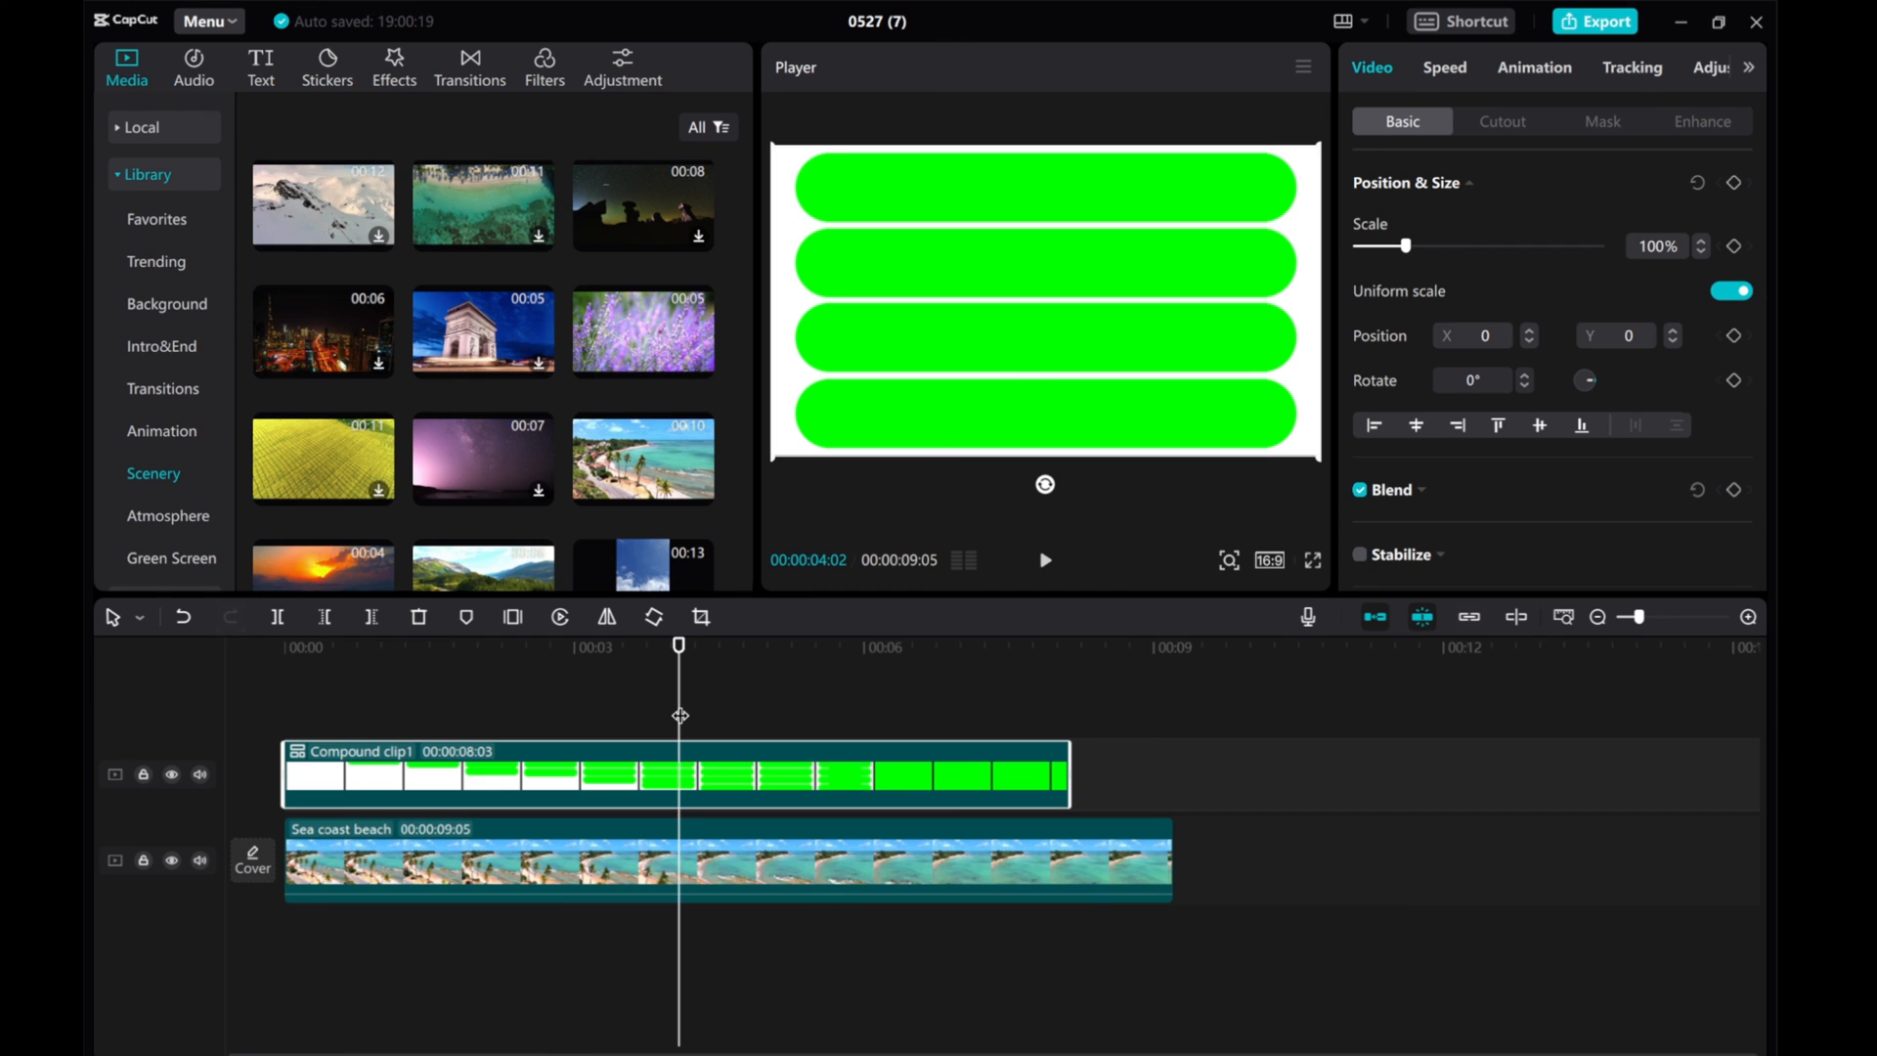
# - Chroma-key the sampled green from the compound clip with strength 91 and shadow 69
pyautogui.click(1492, 120)
pyautogui.click(1359, 268)
pyautogui.click(1444, 309)
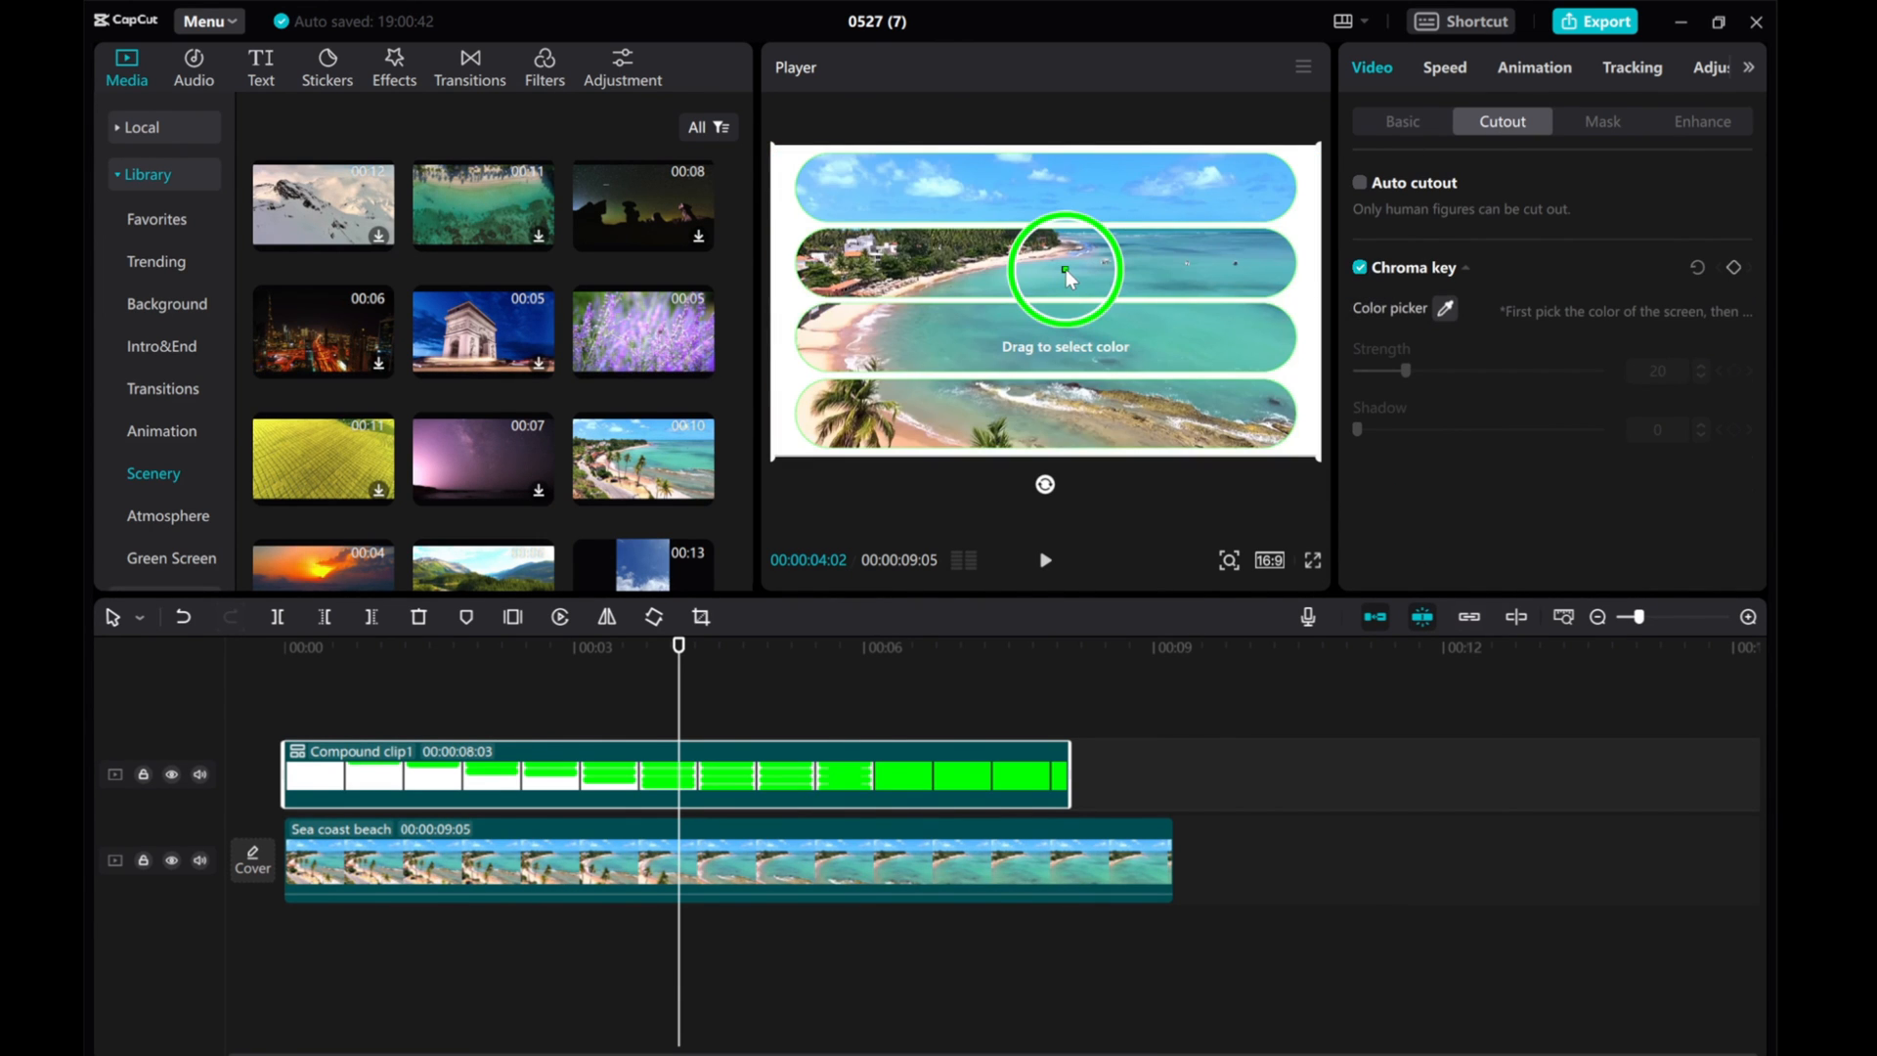
pyautogui.click(1066, 269)
pyautogui.moveTo(1497, 372); pyautogui.dragTo(1554, 372)
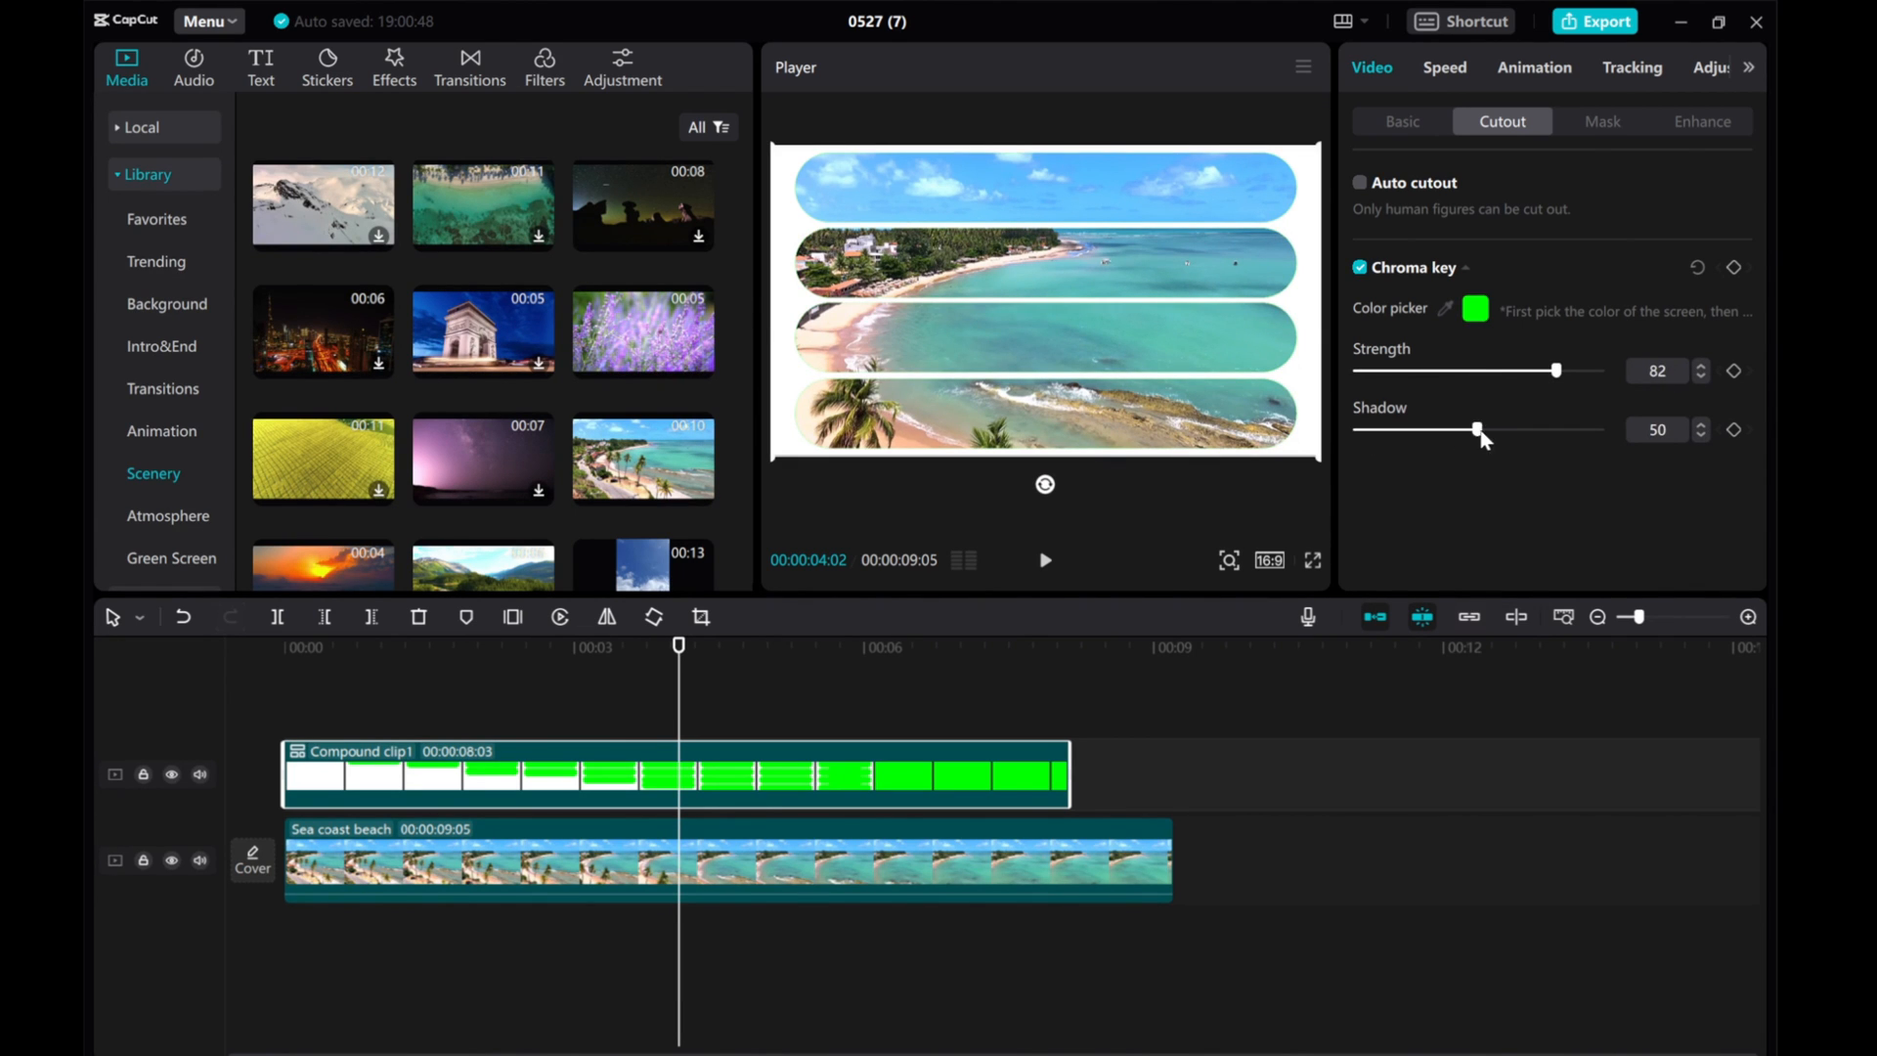
pyautogui.moveTo(1478, 429); pyautogui.dragTo(1523, 429)
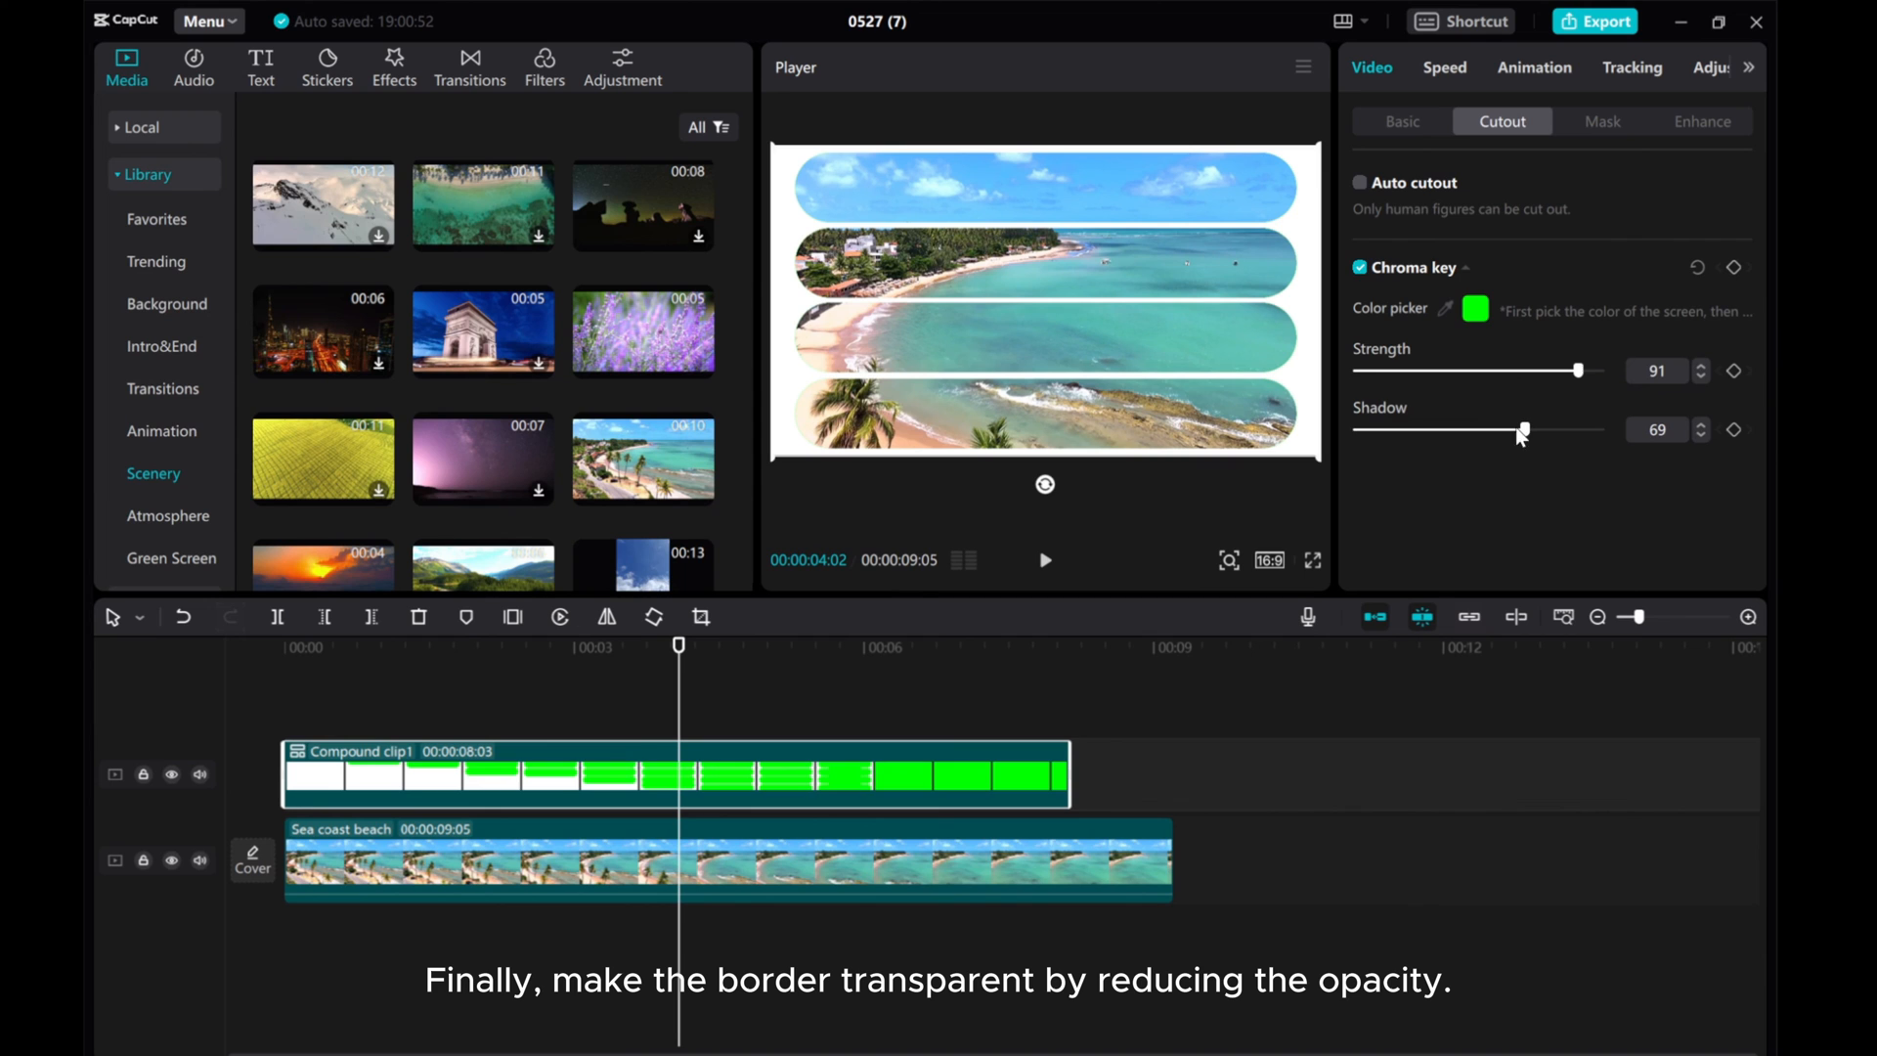
# - Lower the template clip's Blend opacity to 75% so the beach shows through
pyautogui.click(1400, 122)
pyautogui.scroll(-2, 1524, 367)
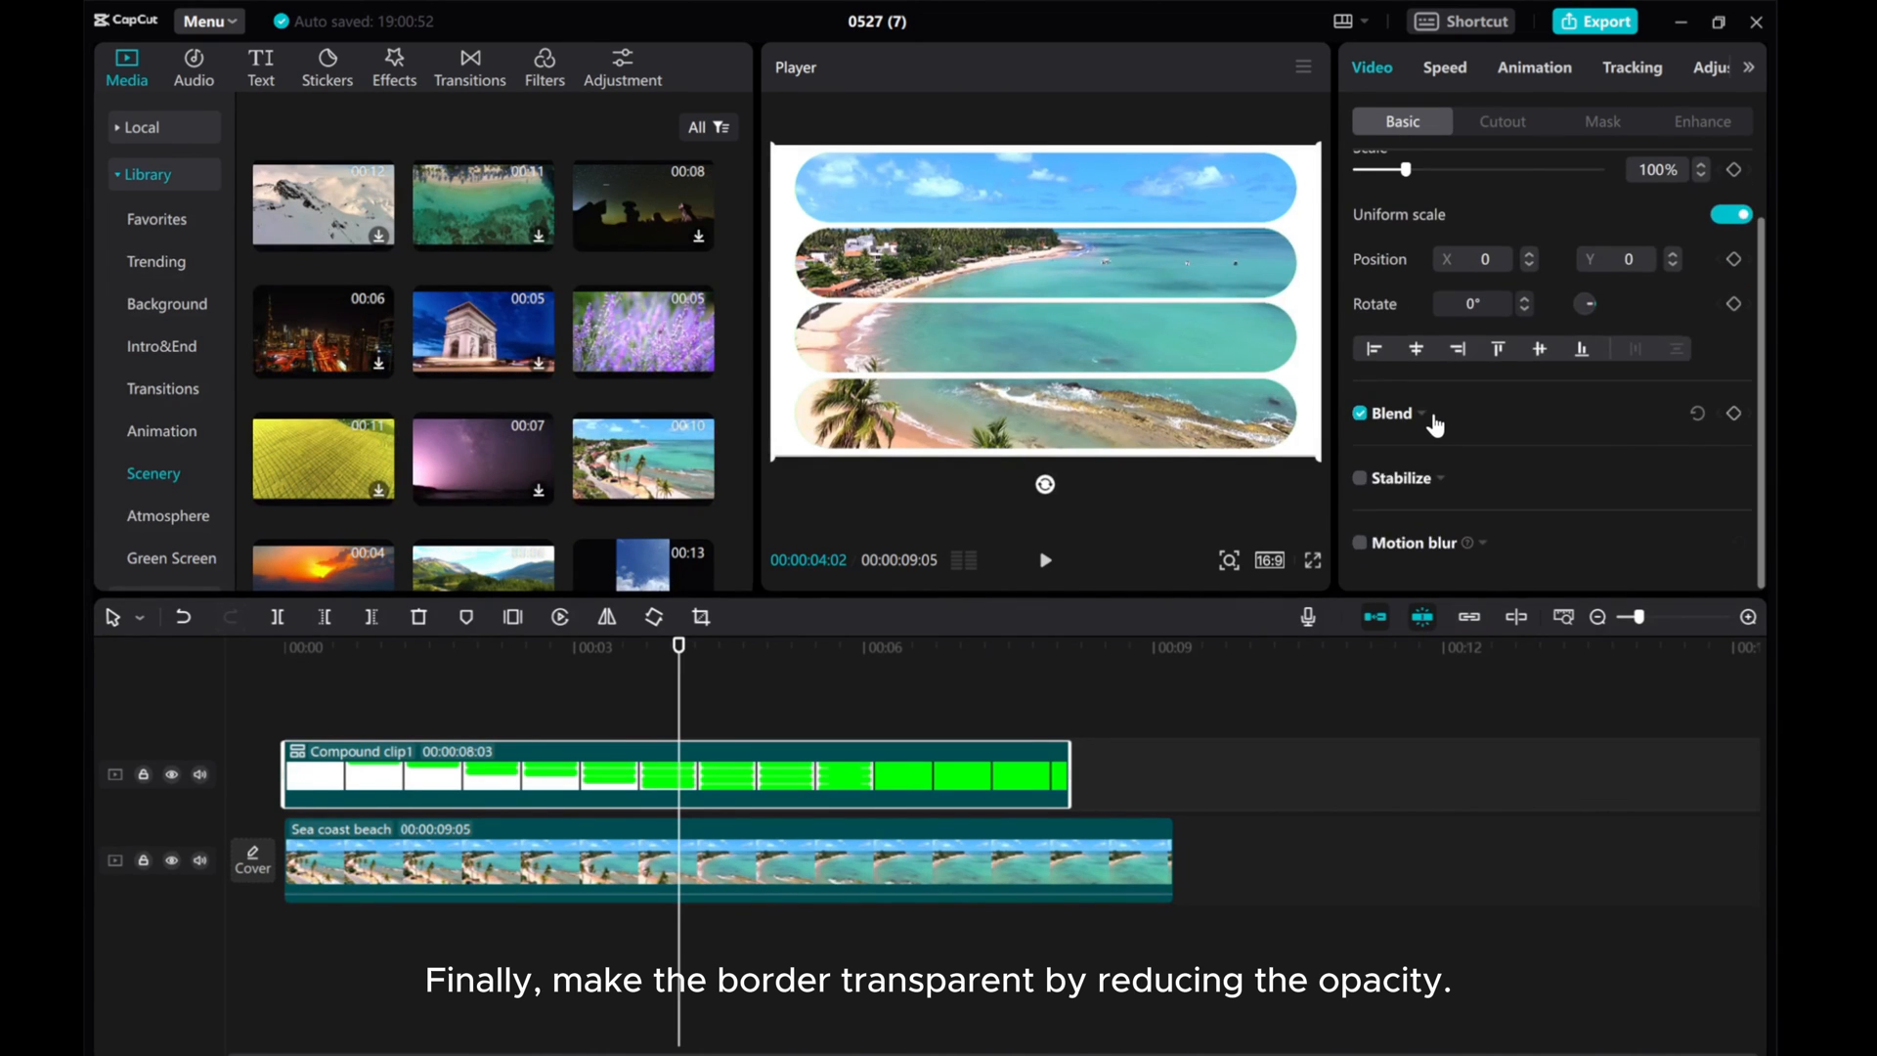
pyautogui.click(1430, 414)
pyautogui.moveTo(1599, 523); pyautogui.dragTo(1539, 522)
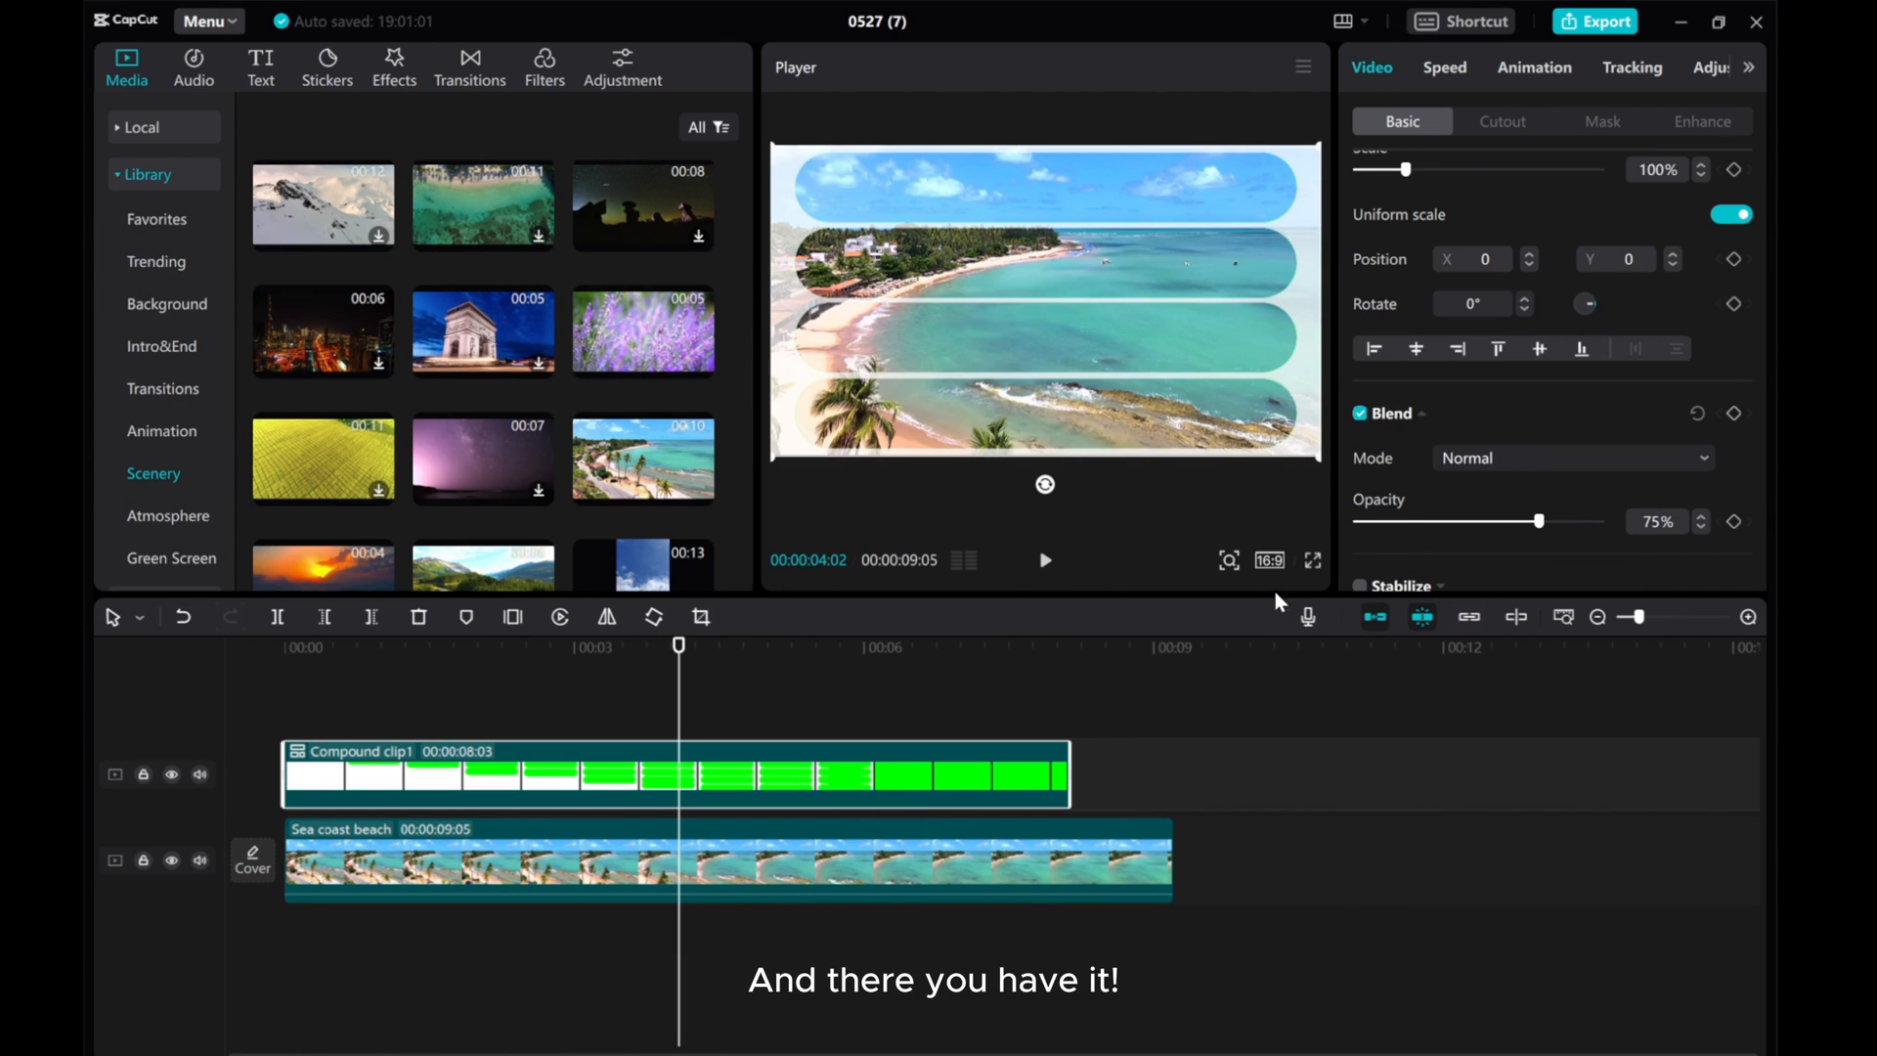
pyautogui.moveTo(678, 646); pyautogui.dragTo(227, 660)
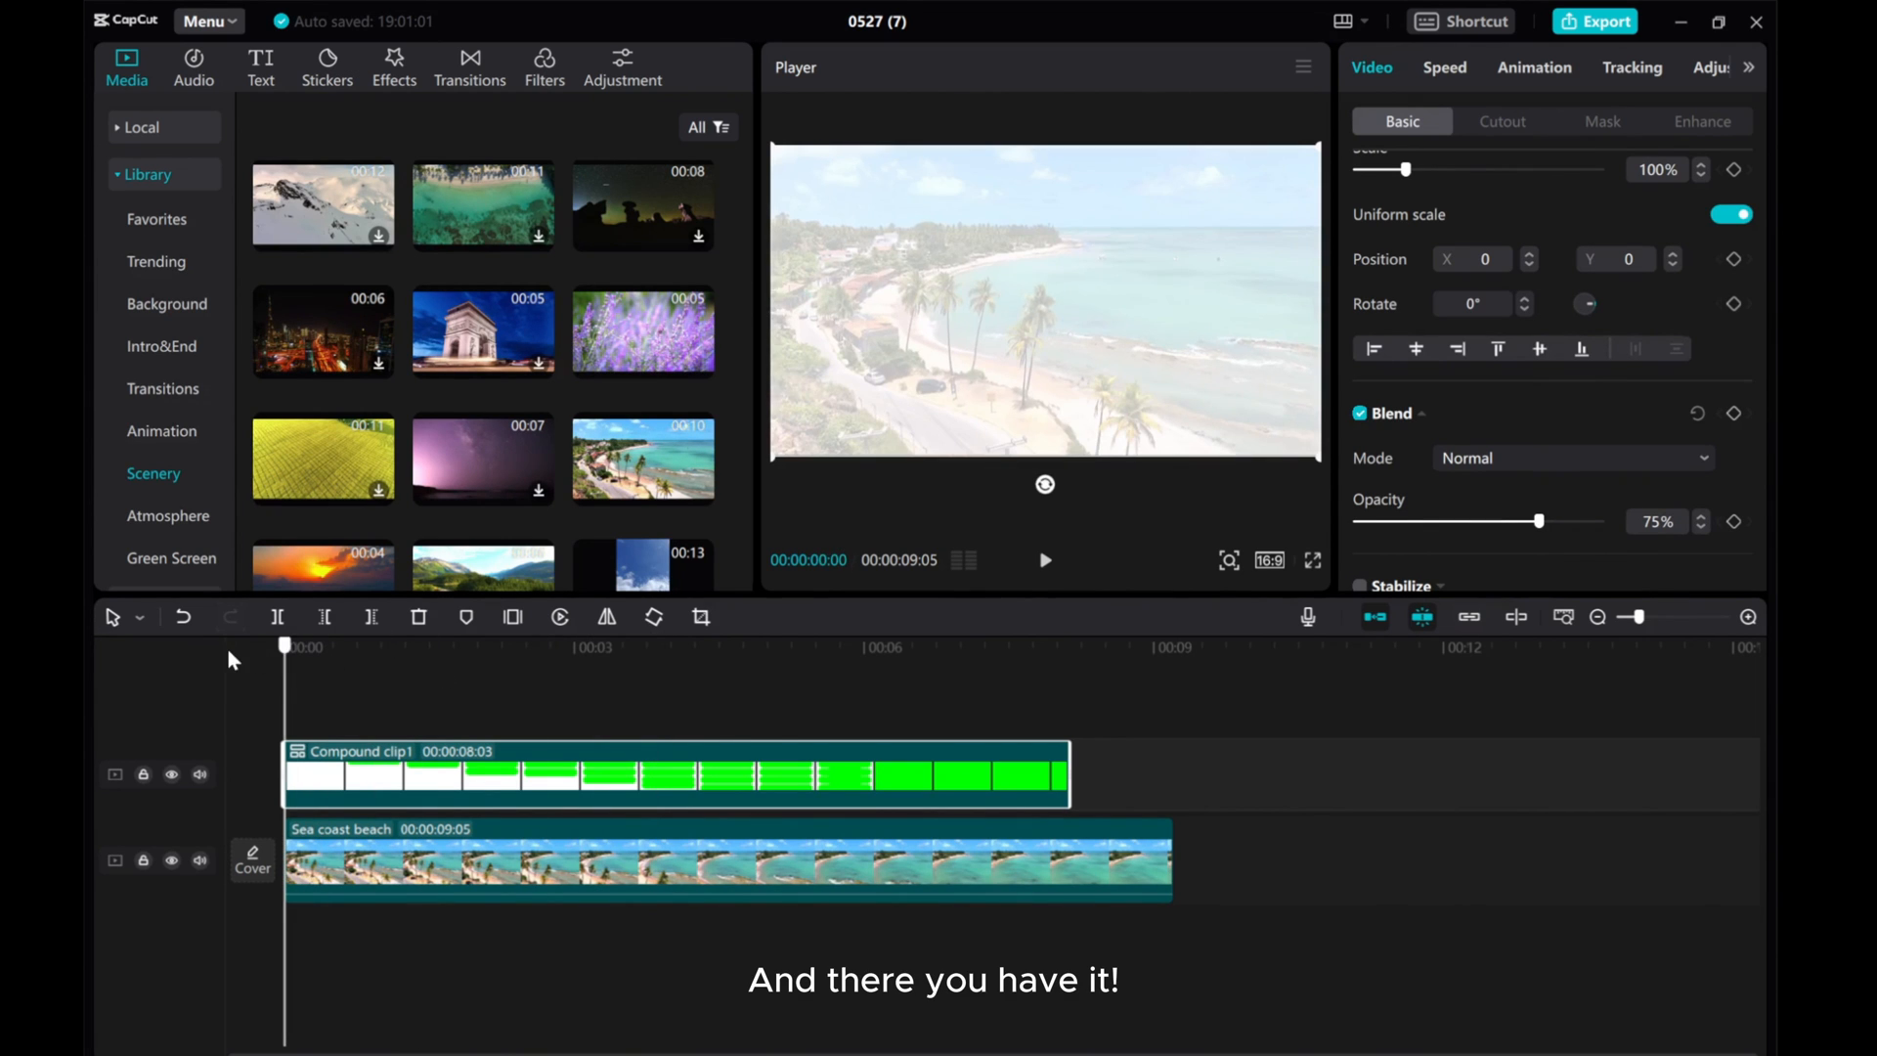
pyautogui.click(348, 710)
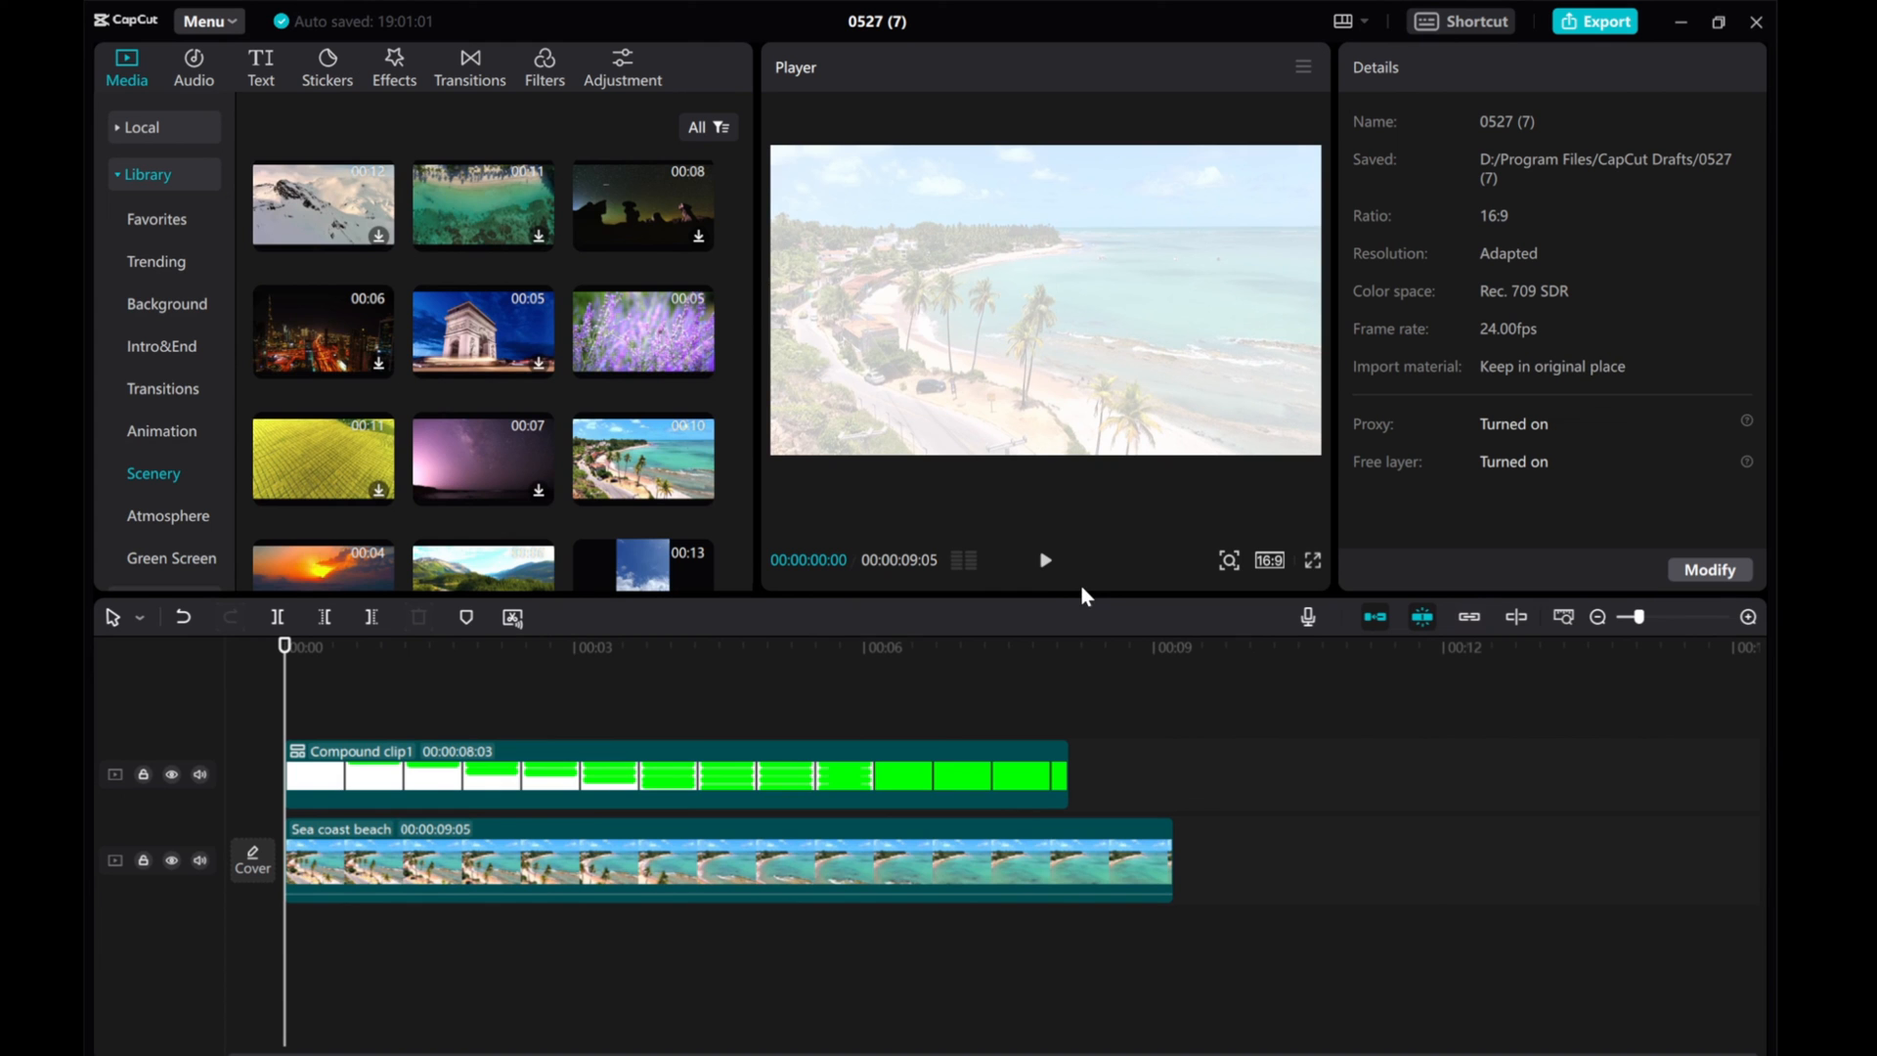
pyautogui.click(1046, 561)
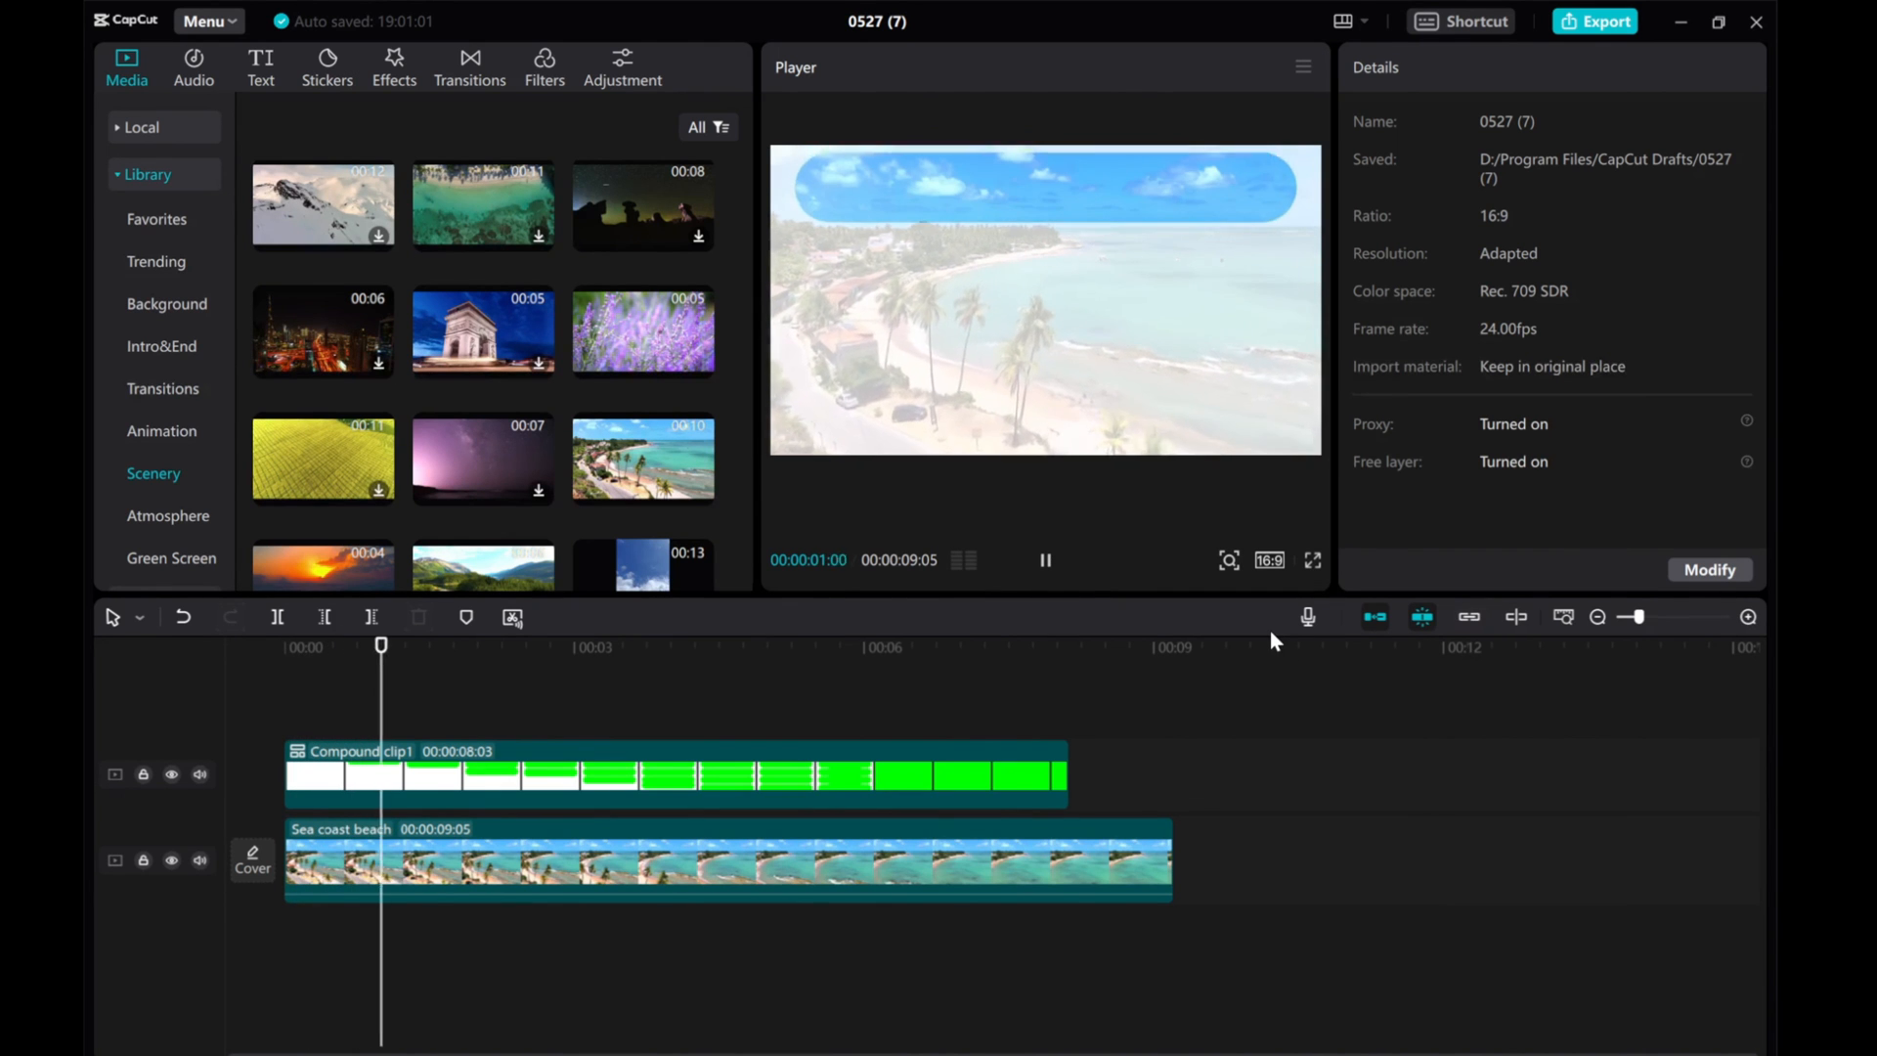